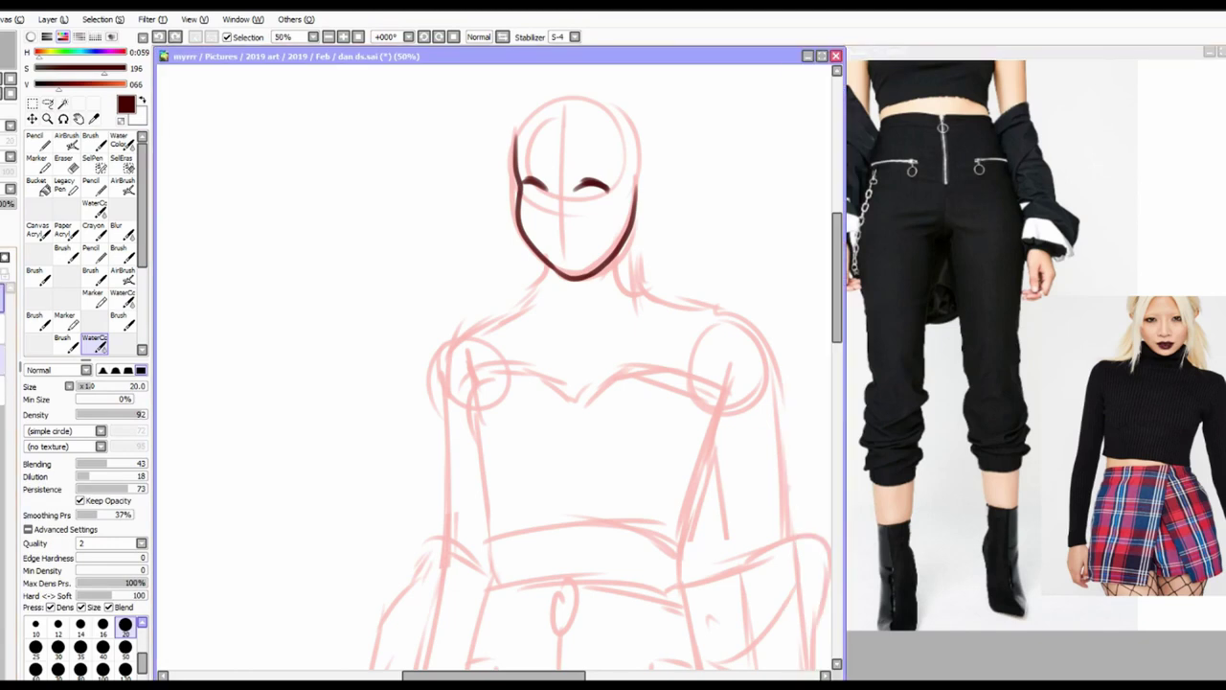
Redraw the facial features with a size 14 brush: eyes, eyebrows, nose, jaw outline and one ear
key(ctrl+z)
click(36, 624)
key(ctrl+z)
click(81, 624)
mouse_move(514, 134)
mouse_down()
mouse_move(636, 220)
mouse_move(662, 197)
mouse_move(642, 218)
mouse_up()
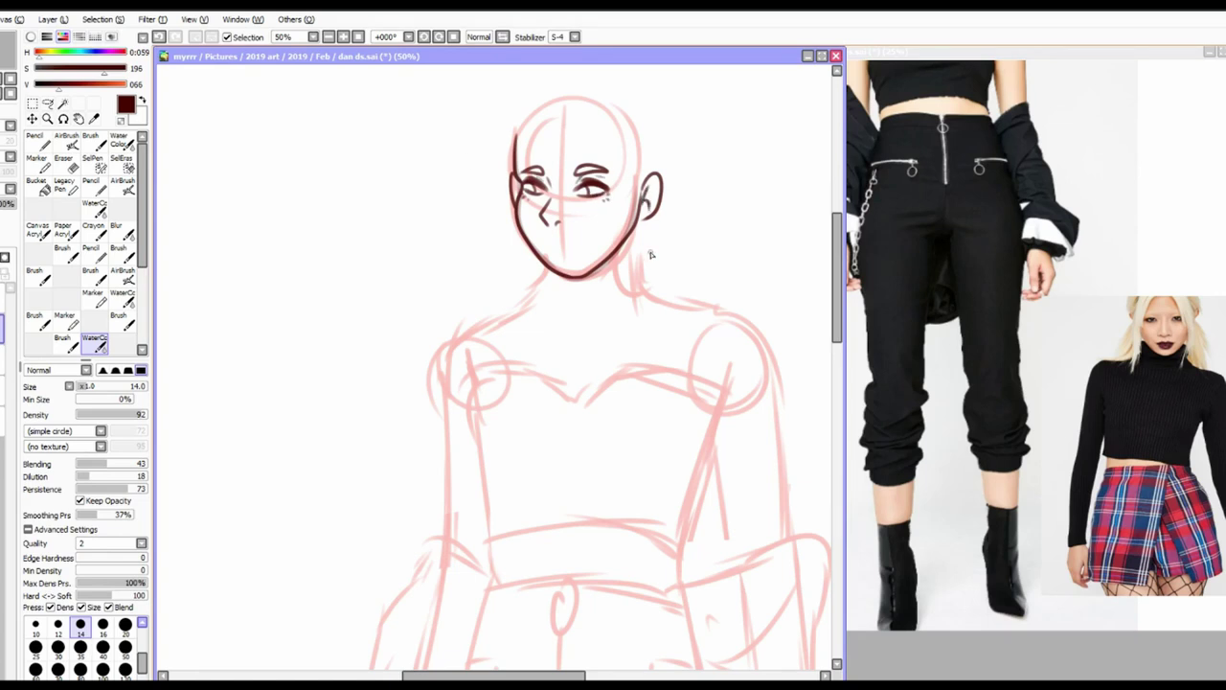
Flip the inked head horizontally and tilt it slightly over the sketch
key(ctrl+t)
drag(671, 111, 679, 142)
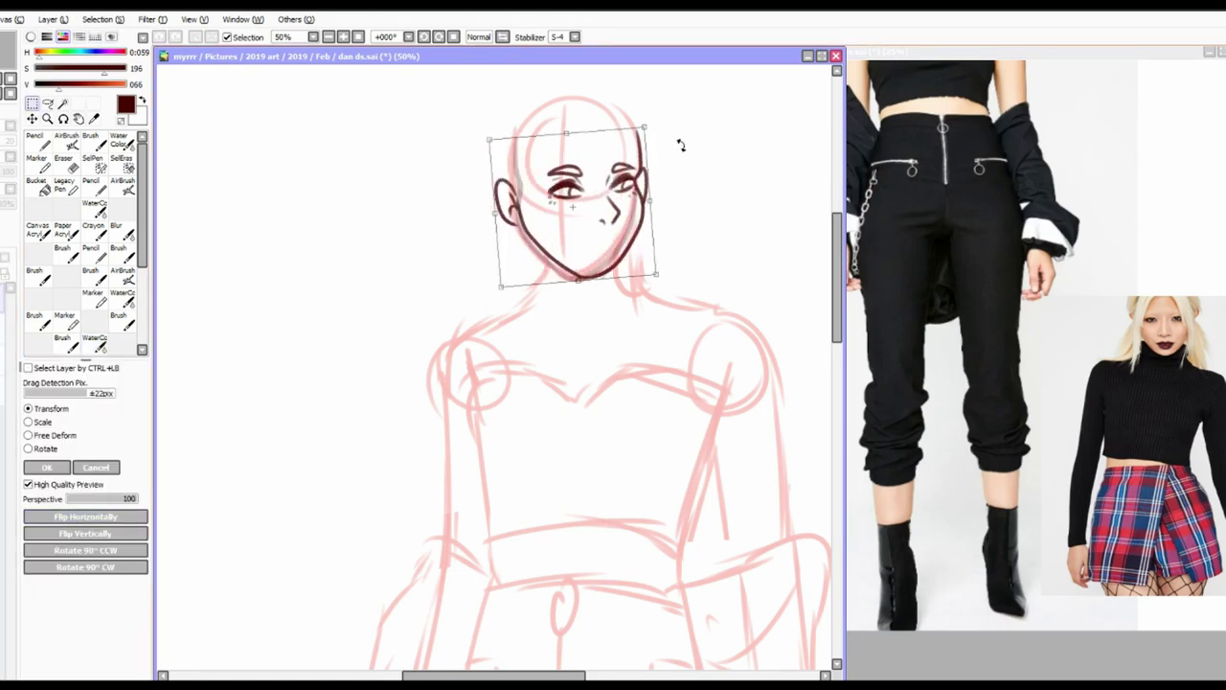
key(Return)
scroll(671, 192, down, 2)
scroll(834, 283, up, 3)
Ink short curly hair around the head, with curls over the forehead and a smooth outline behind the ear
mouse_move(436, 212)
mouse_down()
mouse_move(498, 172)
mouse_move(623, 205)
mouse_up()
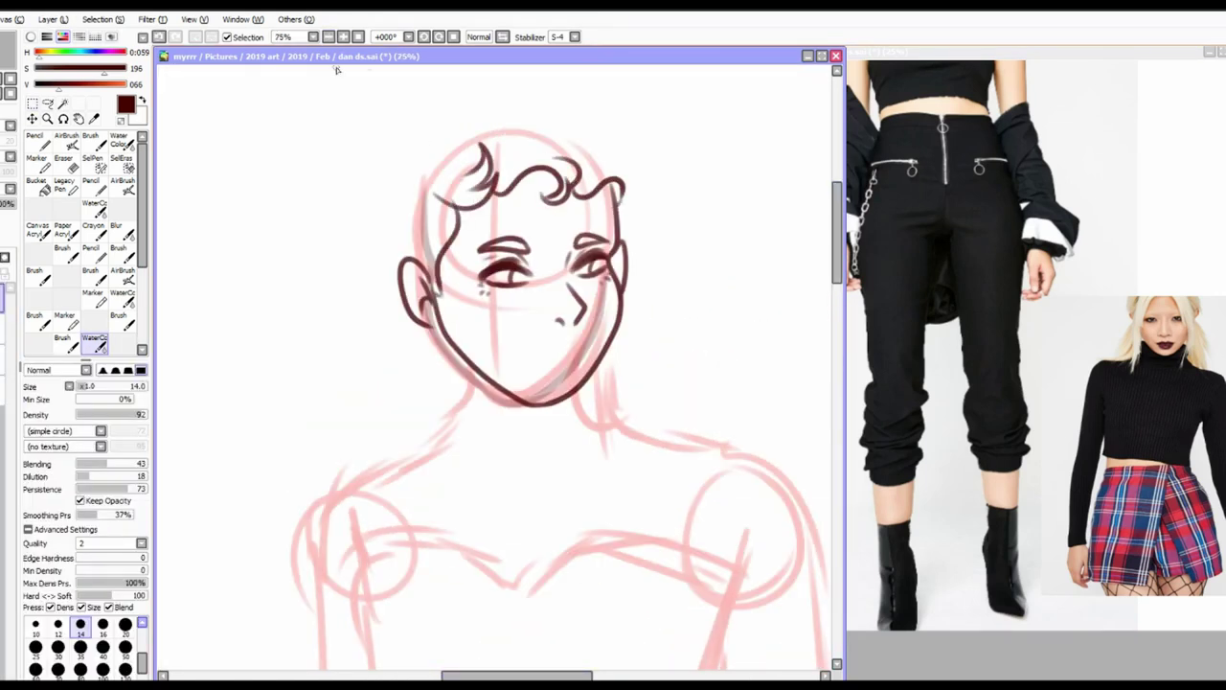
scroll(574, 192, up, 3)
drag(404, 219, 523, 115)
drag(509, 107, 636, 187)
drag(433, 199, 528, 139)
mouse_move(517, 192)
mouse_down()
mouse_move(605, 149)
mouse_move(633, 185)
mouse_up()
drag(412, 205, 385, 292)
Erase the chin section of the jaw and redraw it as a longer, narrower chin
key(e)
drag(514, 427, 507, 412)
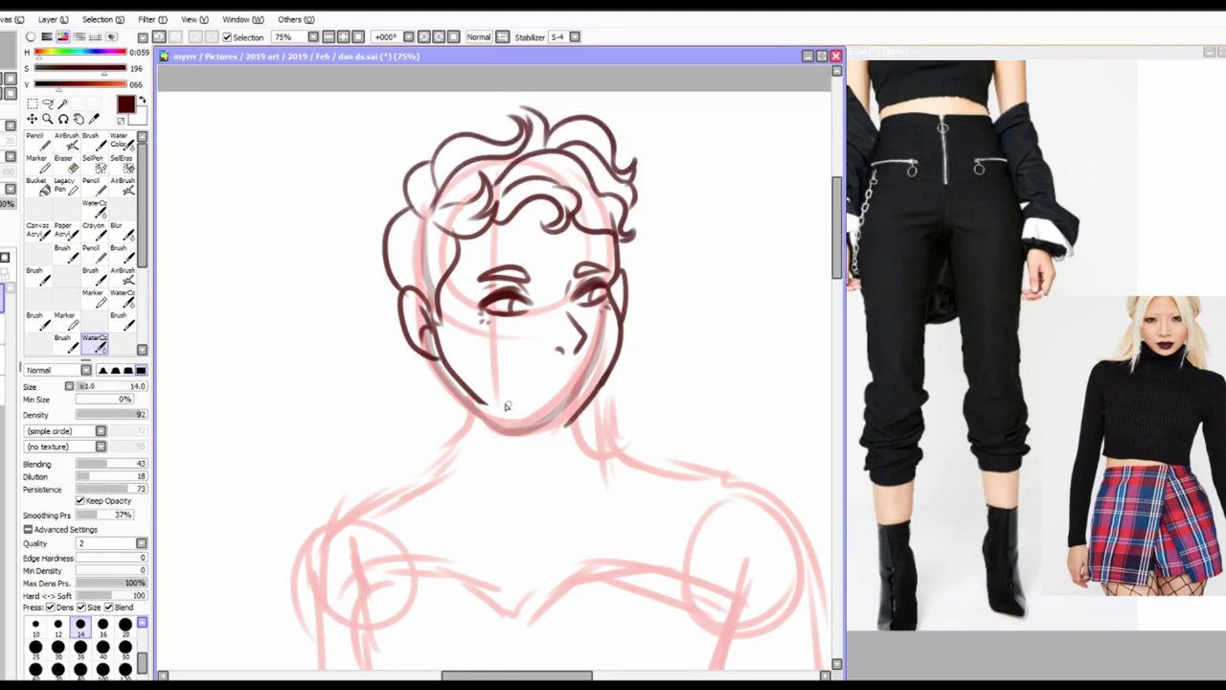
key(Delete)
click(94, 342)
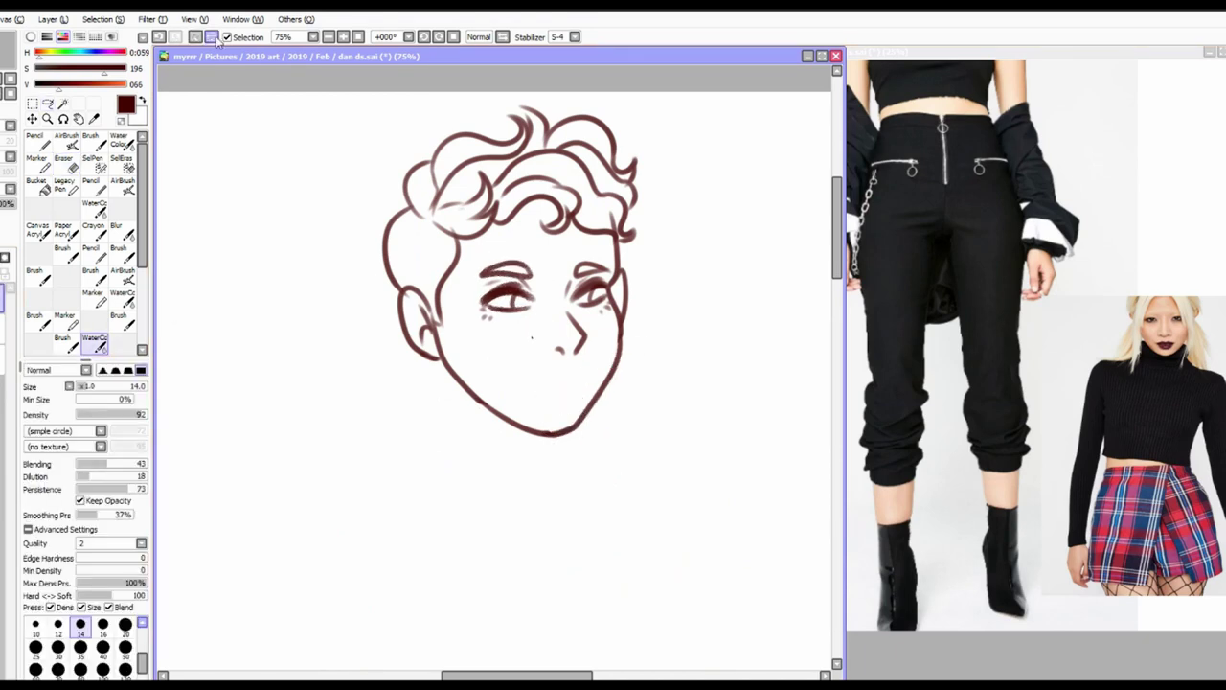
Ink the turtleneck collar and the neck-to-shoulder lines over the sketch
key(ctrl+z)
scroll(335, 350, down, 3)
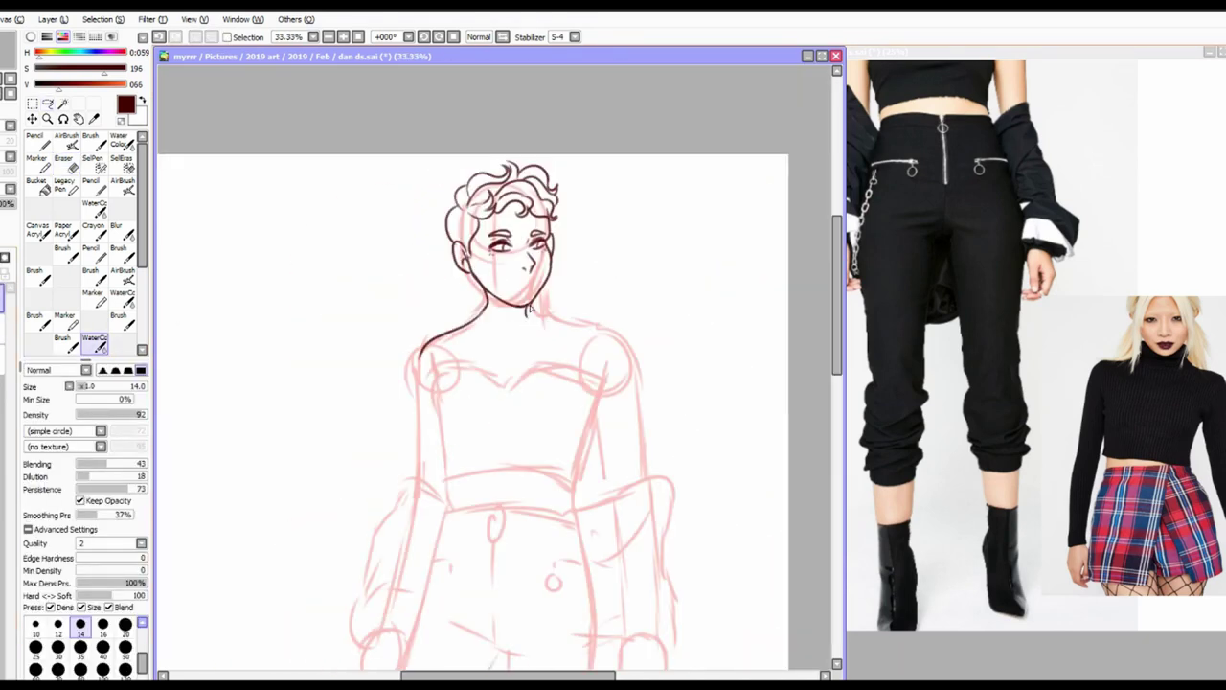
scroll(238, 279, down, 2)
key(ctrl+z)
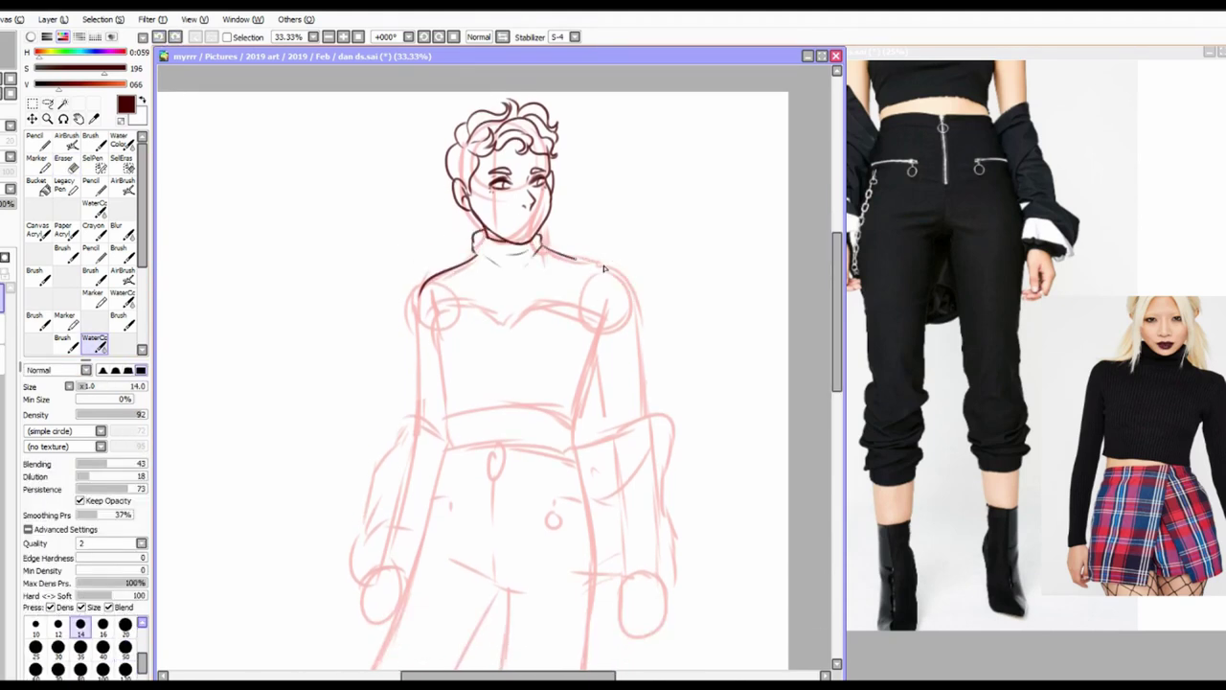
Ink the rounded shoulder, the upper arms and both curved sides of the torso
mouse_move(572, 257)
mouse_down()
mouse_move(603, 267)
mouse_move(439, 385)
mouse_move(643, 368)
mouse_up()
drag(422, 316, 414, 417)
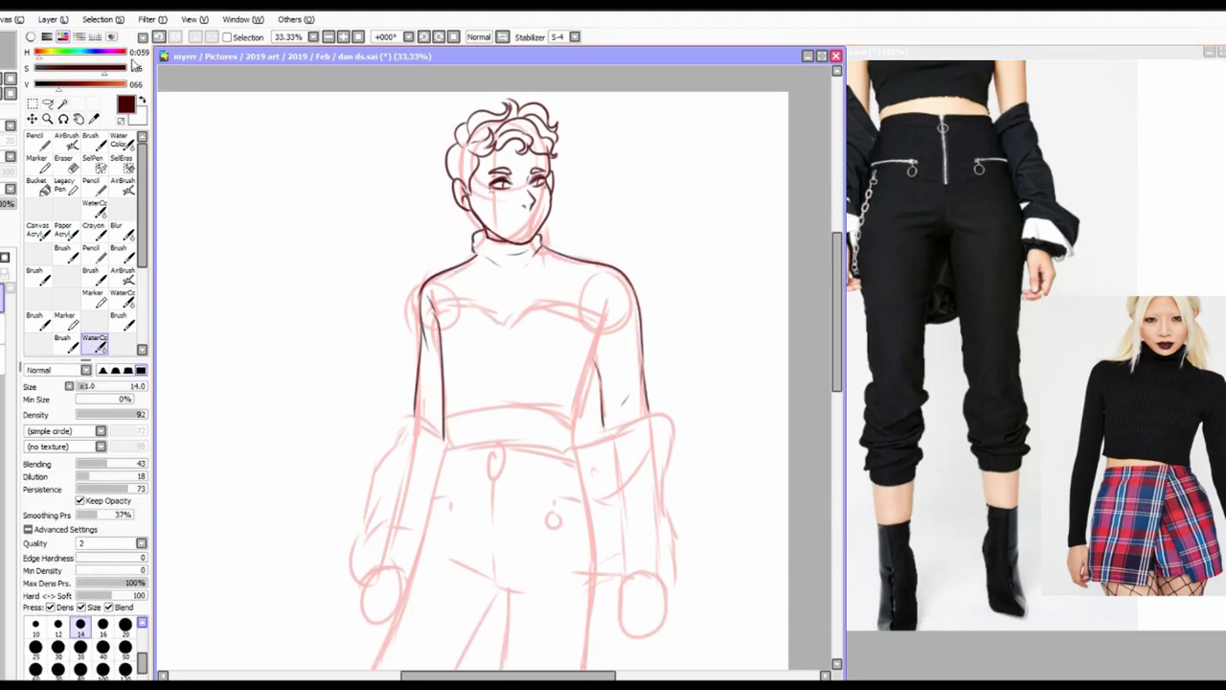
key(ctrl+z)
drag(435, 312, 452, 442)
drag(606, 304, 572, 448)
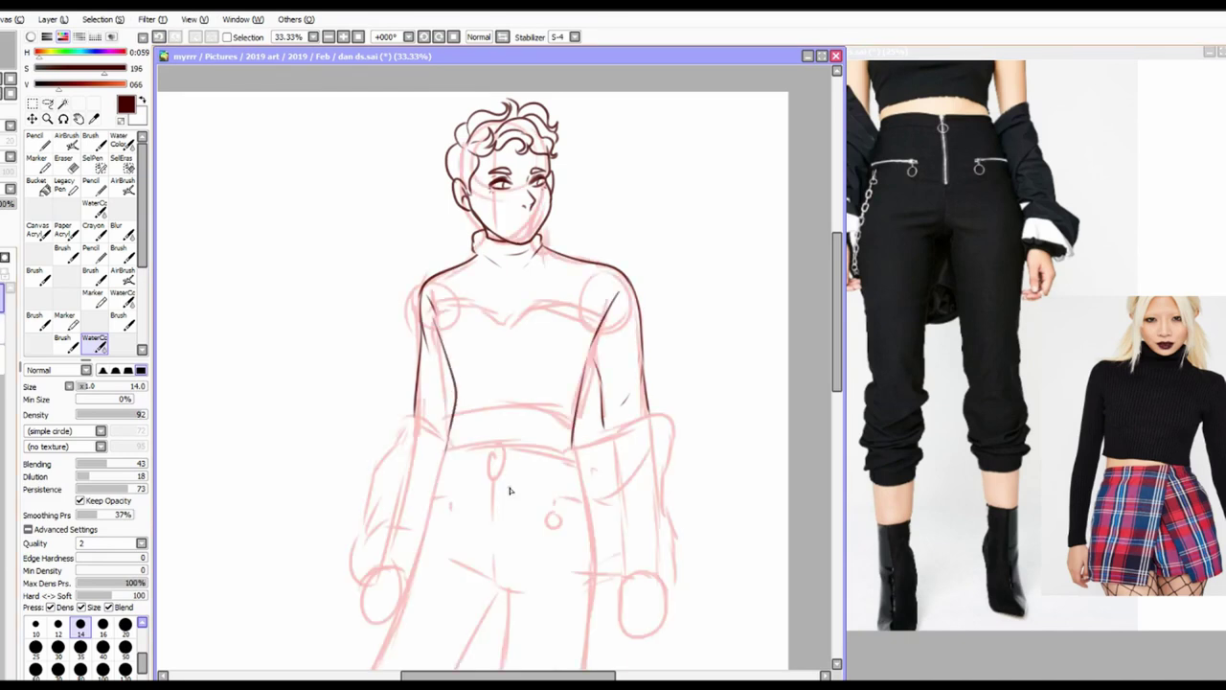
Ink the slipped-down jacket sleeves on both arms, with their upper edges, fabric folds and cuffs
drag(590, 376, 604, 509)
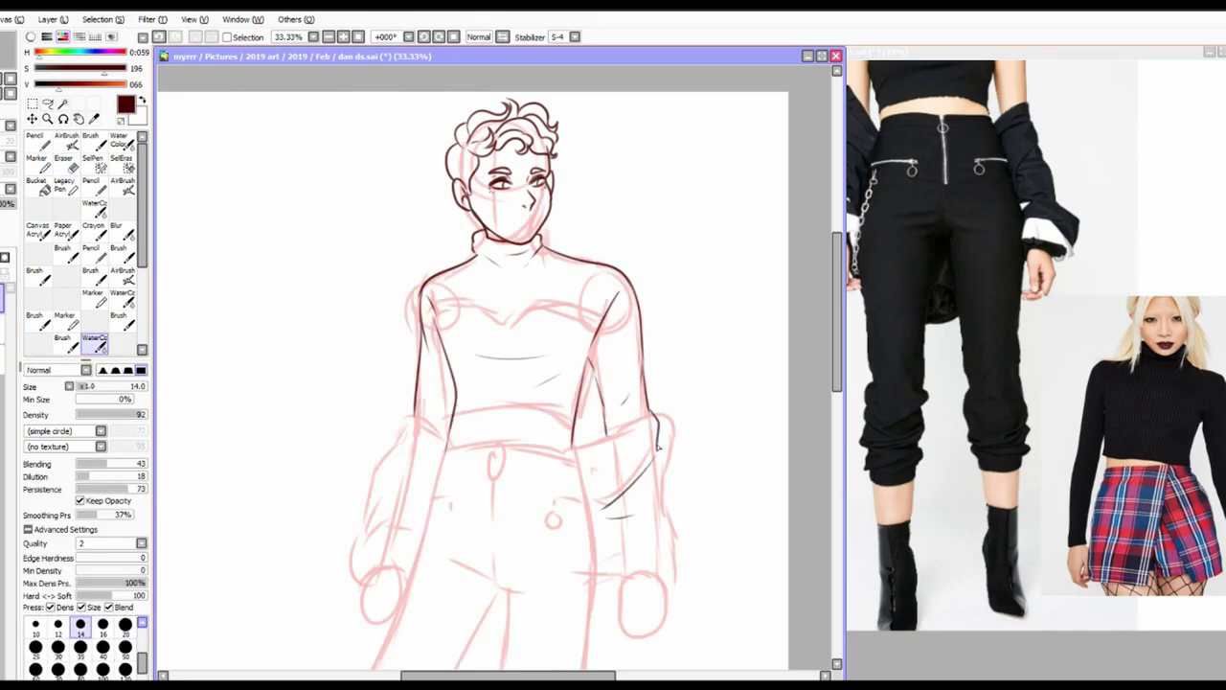
drag(659, 422, 668, 580)
drag(573, 442, 657, 412)
mouse_move(446, 441)
mouse_down()
mouse_move(373, 524)
mouse_move(388, 565)
mouse_up()
scroll(671, 489, down, 2)
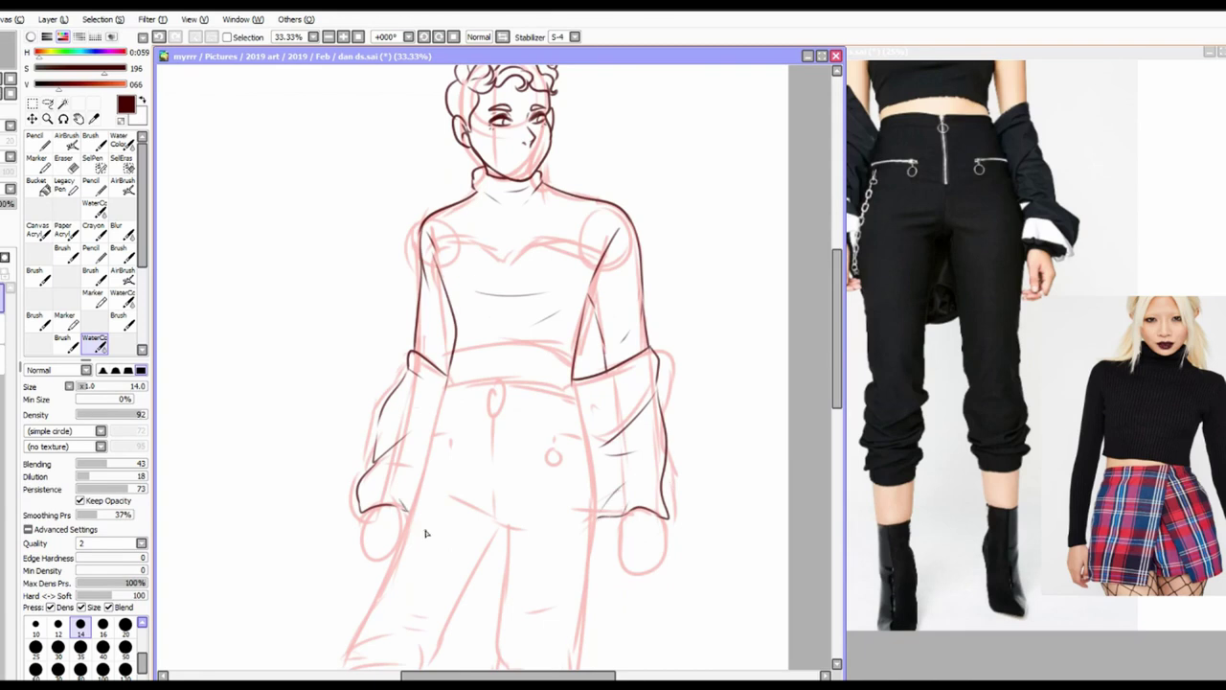
Ink the trousers' curved waistline and the outer hip lines running down into the legs
scroll(426, 533, down, 2)
drag(444, 319, 579, 329)
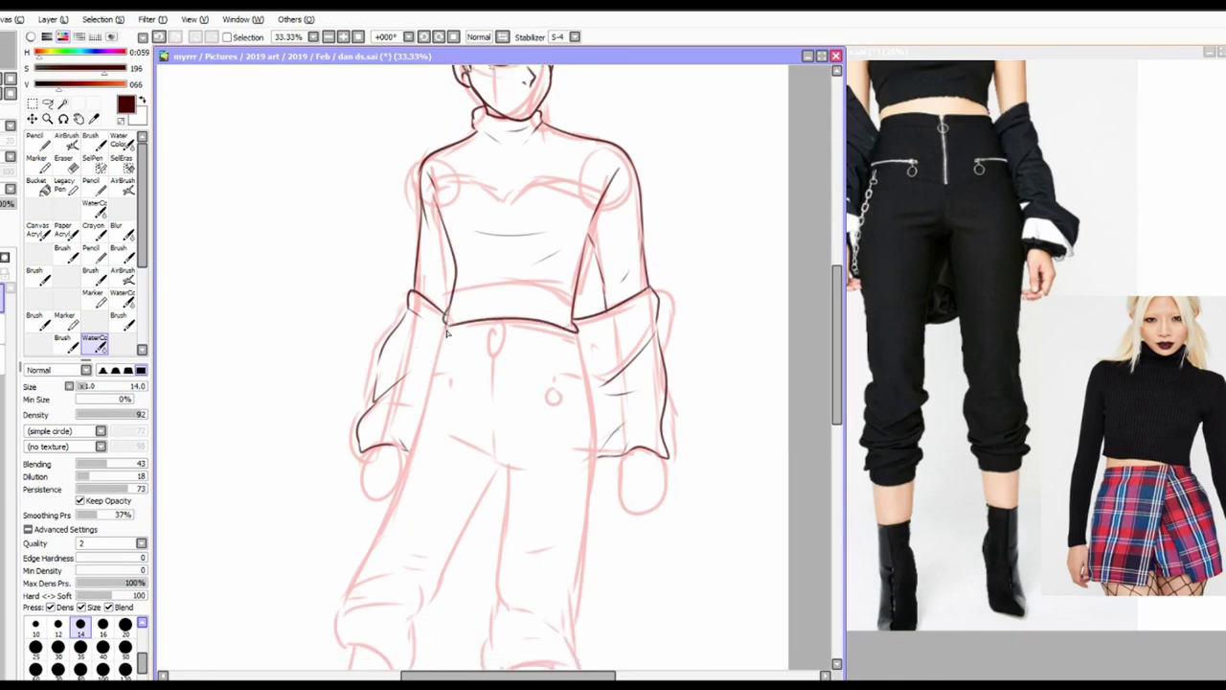
key(ctrl+z)
drag(447, 326, 345, 621)
scroll(575, 332, down, 7)
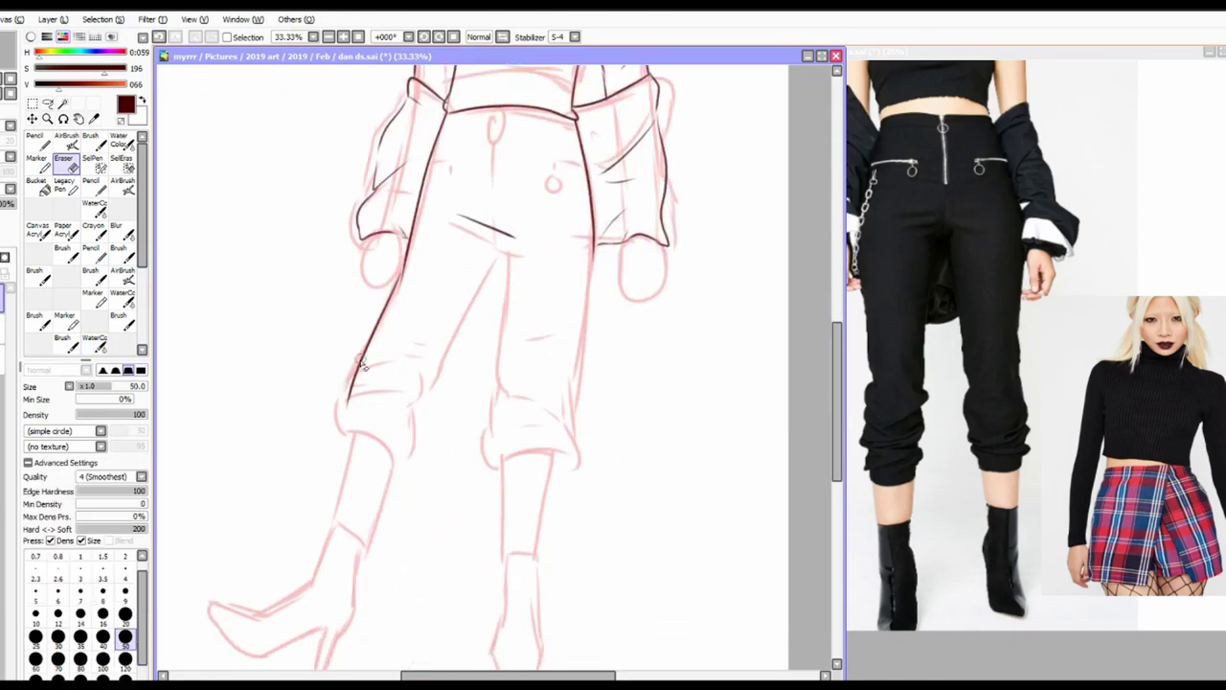
Ink the straight trouser leg with its inner and outer seams, gathered folds and ribbed ankle cuff
drag(505, 235, 491, 421)
drag(506, 411, 548, 416)
drag(500, 440, 500, 469)
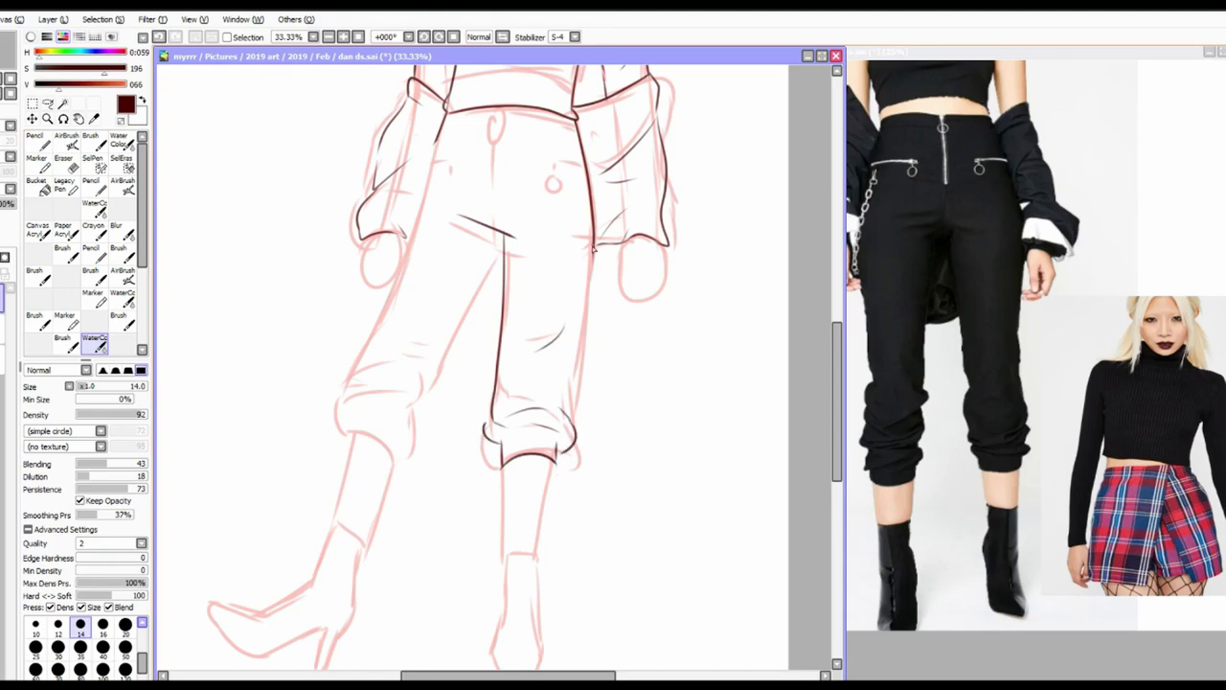
drag(592, 247, 575, 426)
drag(527, 425, 554, 446)
Ink the angled trouser leg with its ankle cuff, gathered folds, and inner and outer seams
drag(352, 410, 402, 448)
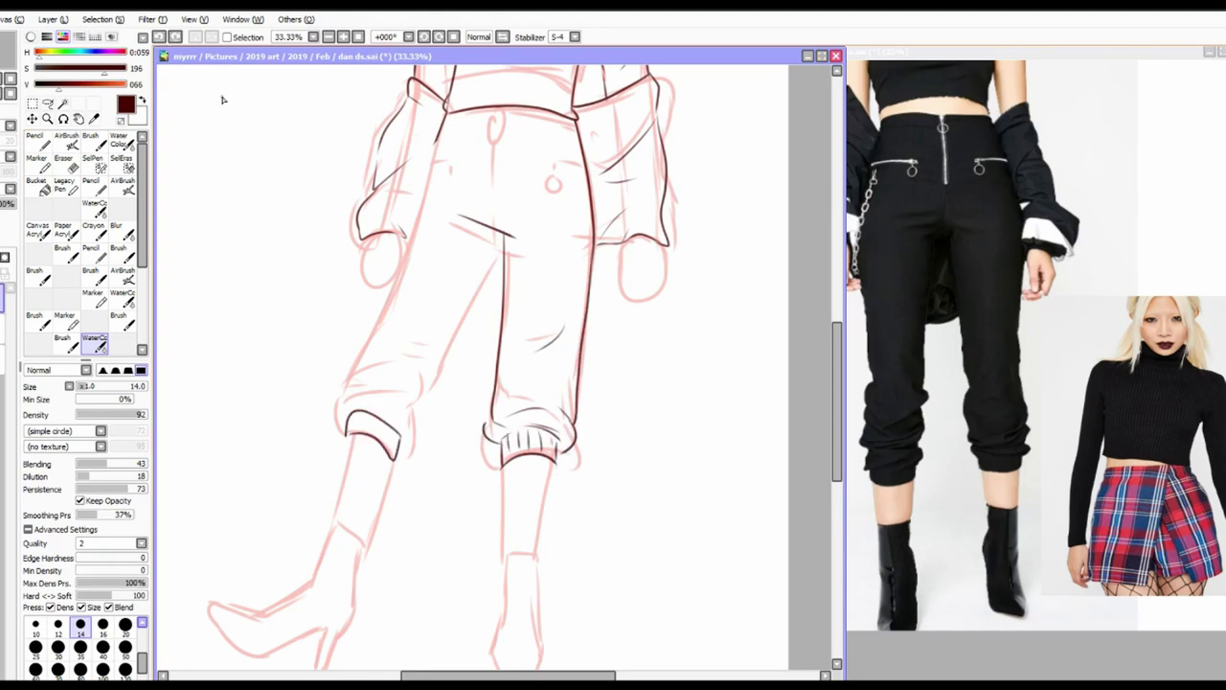
key(ctrl+z)
mouse_move(350, 410)
mouse_down()
mouse_move(402, 450)
mouse_move(400, 465)
mouse_up()
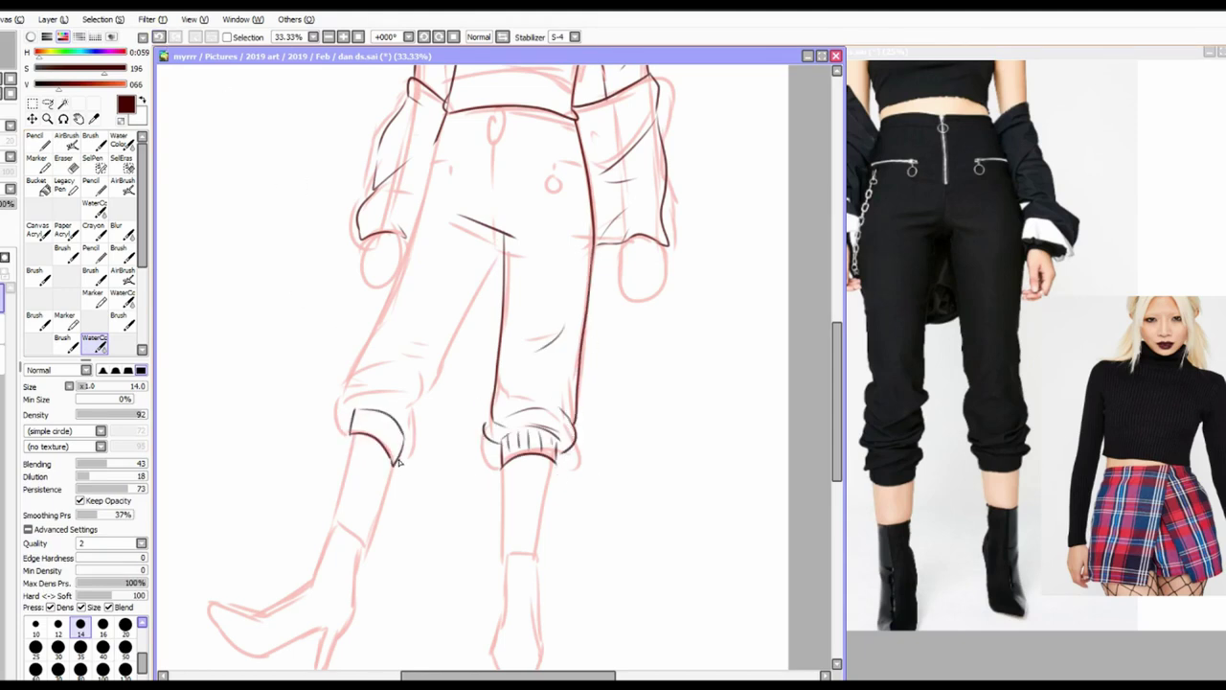
drag(410, 405, 422, 442)
drag(500, 233, 424, 407)
drag(442, 123, 366, 380)
drag(354, 370, 369, 389)
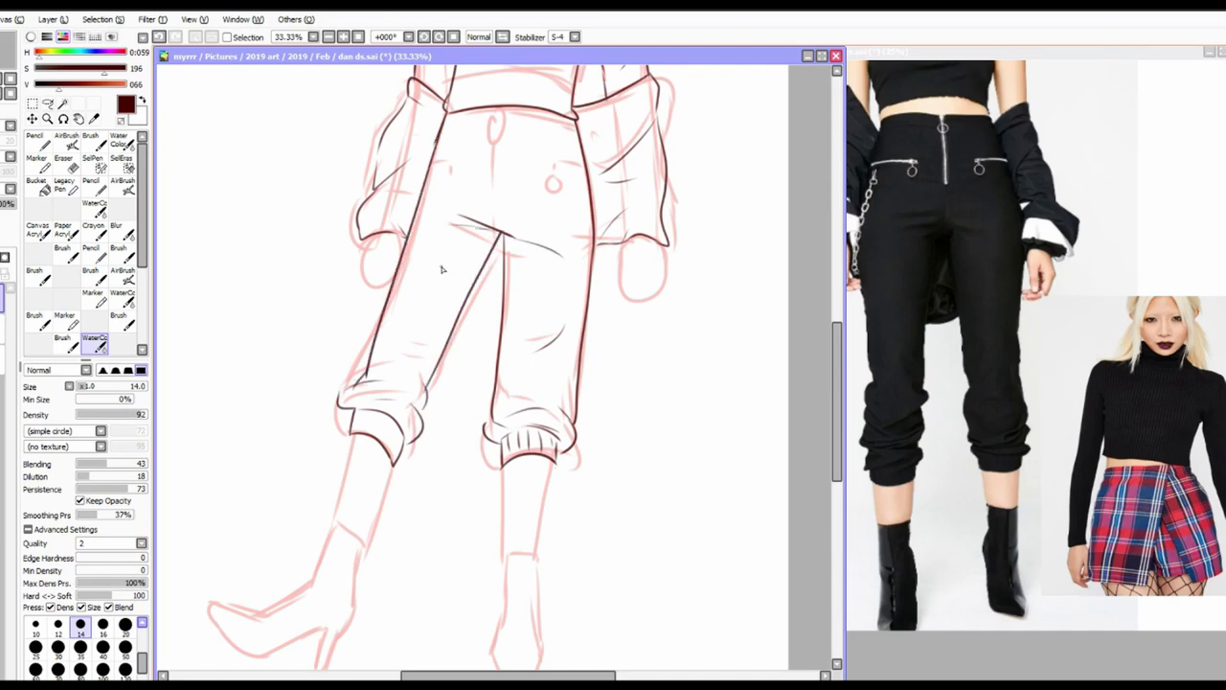
Add the trousers' fly, pocket lines and remaining cuff ribbing, and ink the crop top's hem
click(160, 39)
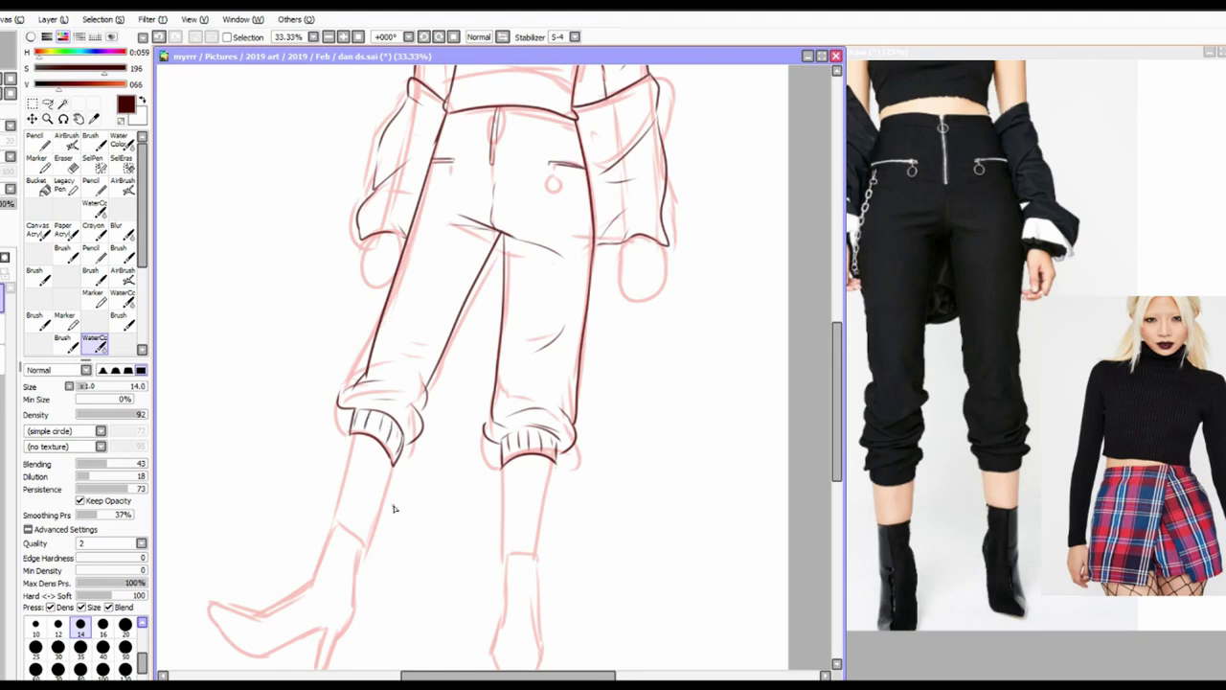
drag(837, 422, 838, 330)
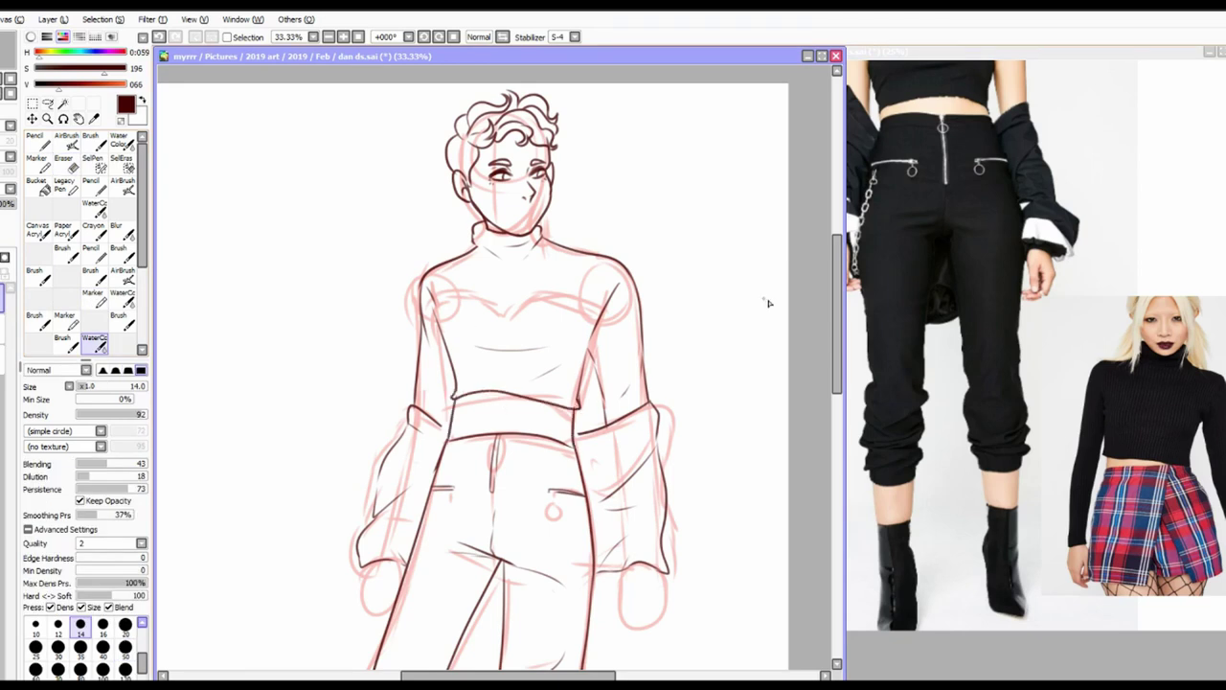
Ink both bare lower legs from the trouser cuffs down to the tops of the boots
scroll(769, 303, down, 5)
drag(502, 352, 505, 450)
drag(553, 354, 534, 452)
drag(505, 453, 534, 451)
drag(393, 359, 366, 436)
drag(354, 328, 339, 412)
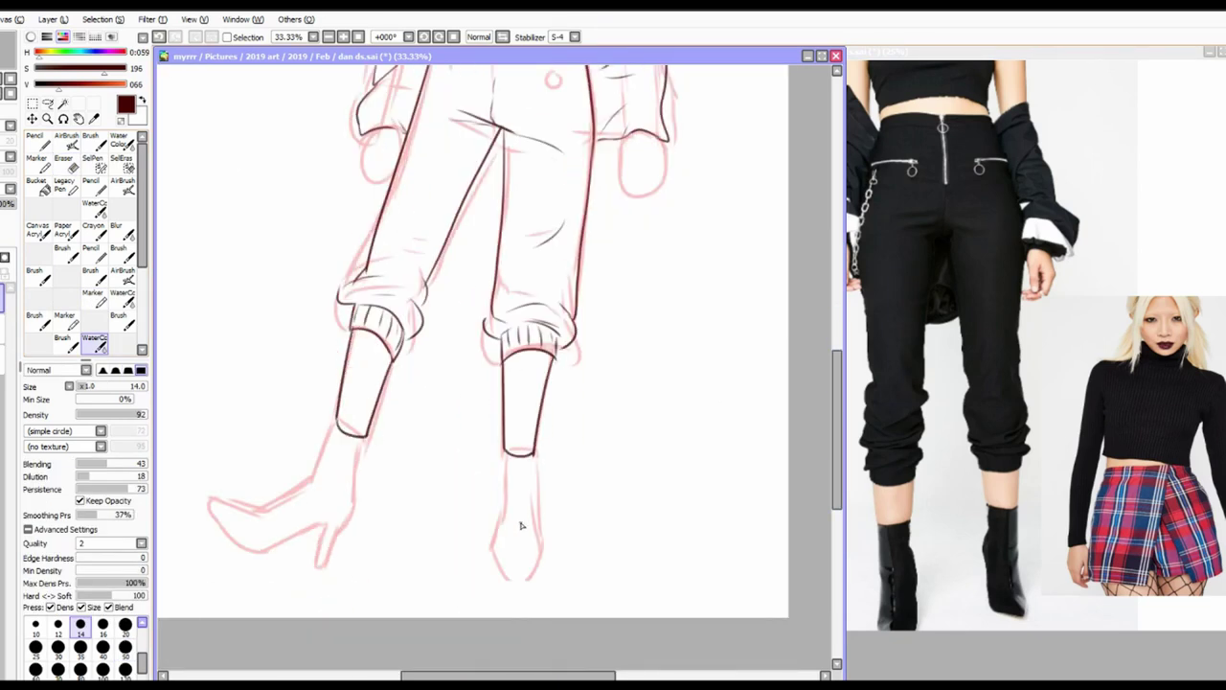
Ink the heeled ankle boots on both feet, one facing forward and one in side view
drag(535, 450, 538, 527)
drag(500, 517, 542, 551)
Lasso the side-view heeled boot and rotate it to line up with the angled leg
key(m)
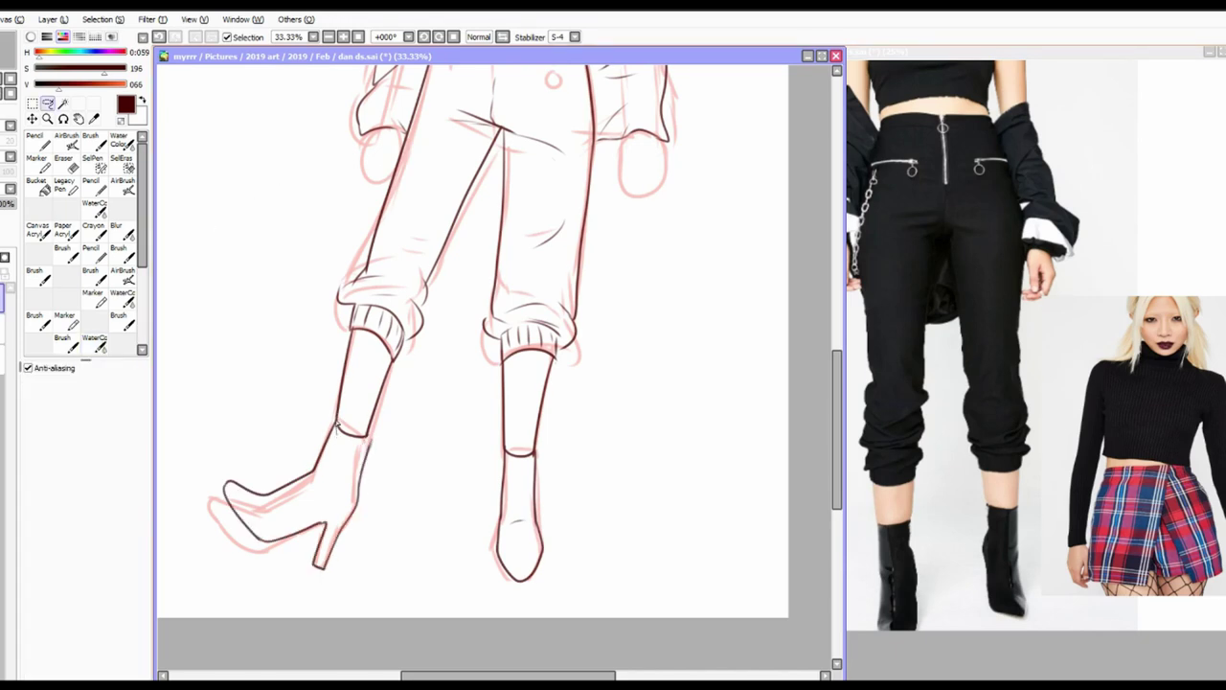
drag(219, 411, 370, 547)
key(ctrl+t)
mouse_move(379, 436)
mouse_down()
mouse_move(370, 470)
mouse_move(383, 479)
mouse_up()
key(Return)
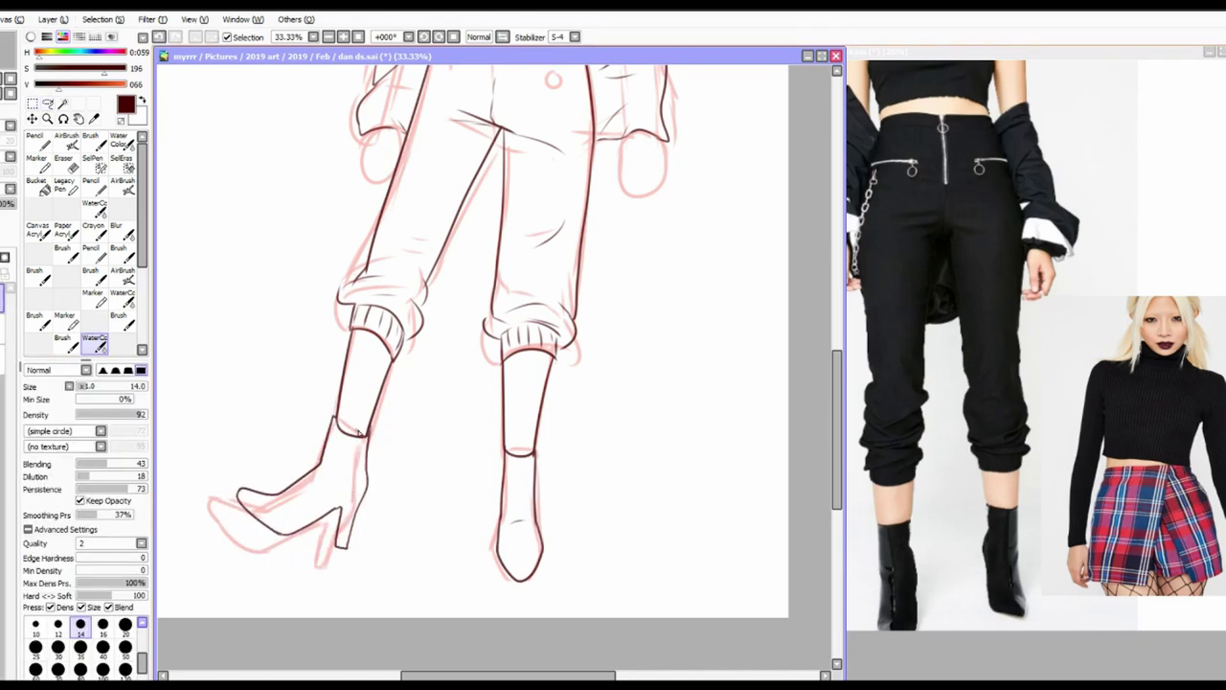
Lasso the forward-facing boot and transform it to fit the end of the straight leg
key(a)
drag(530, 461, 525, 450)
key(ctrl+t)
key(Return)
key(c)
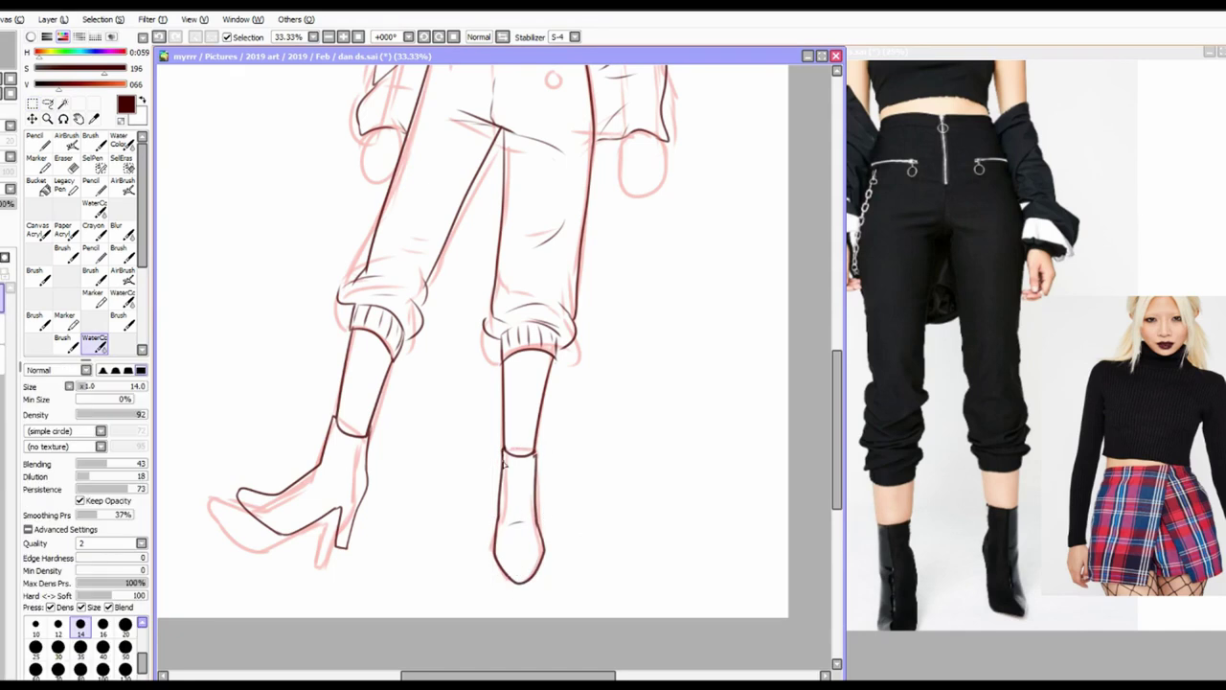
Lasso the angled lower leg together with its boot and rotate it slightly below the trouser cuff
scroll(297, 525, up, 2)
key(a)
drag(287, 383, 279, 387)
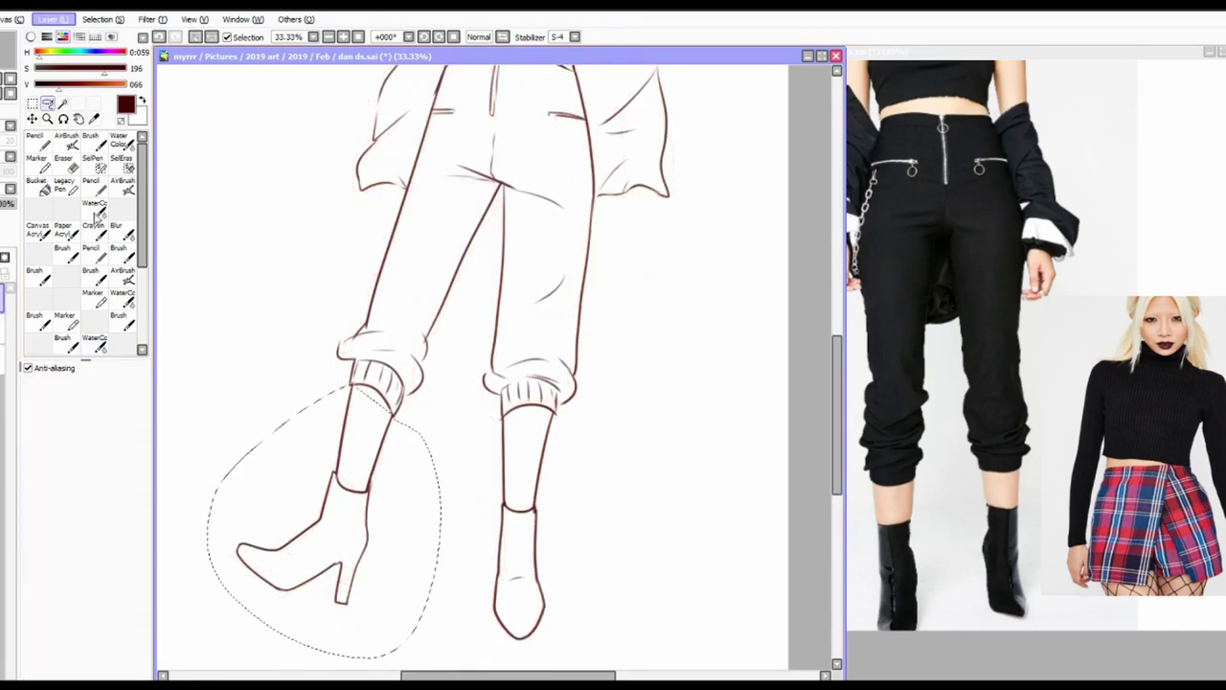
key(ctrl+t)
drag(270, 536, 259, 522)
key(Return)
Select the trousers, lower legs and boots and shift them slightly upward to shorten the waist
scroll(259, 522, up, 3)
key(minus)
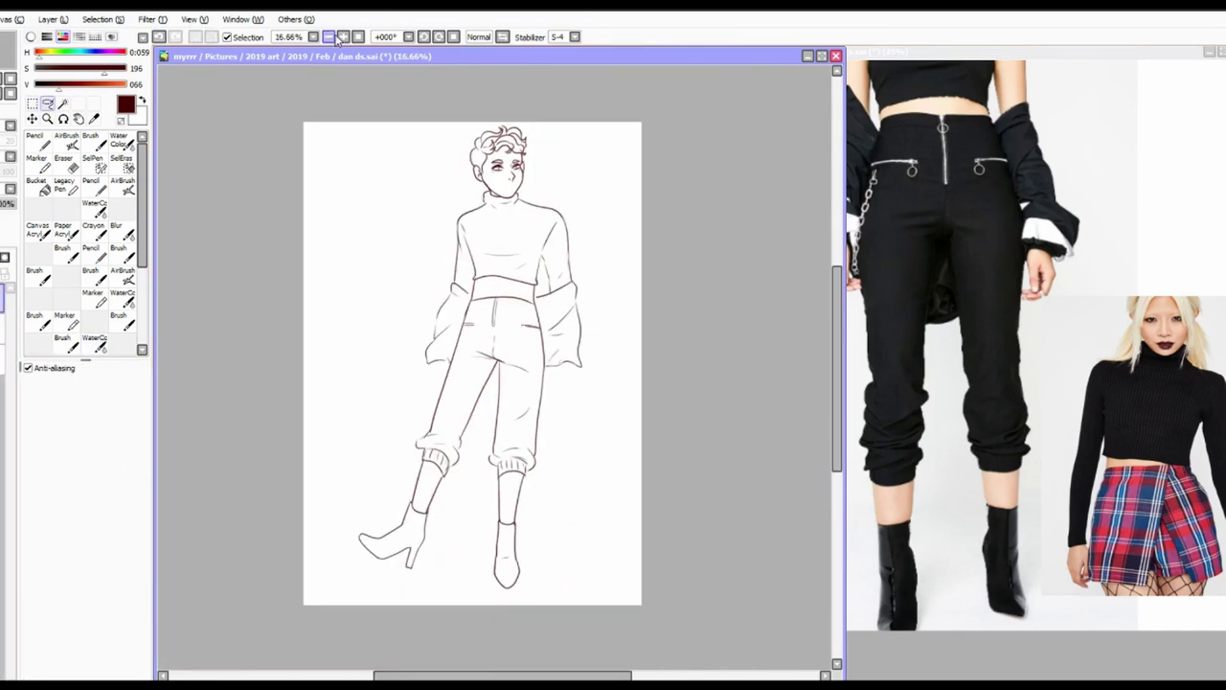
click(75, 165)
key(a)
mouse_move(342, 501)
mouse_down()
mouse_move(278, 671)
mouse_move(575, 336)
mouse_up()
key(ctrl+d)
click(96, 341)
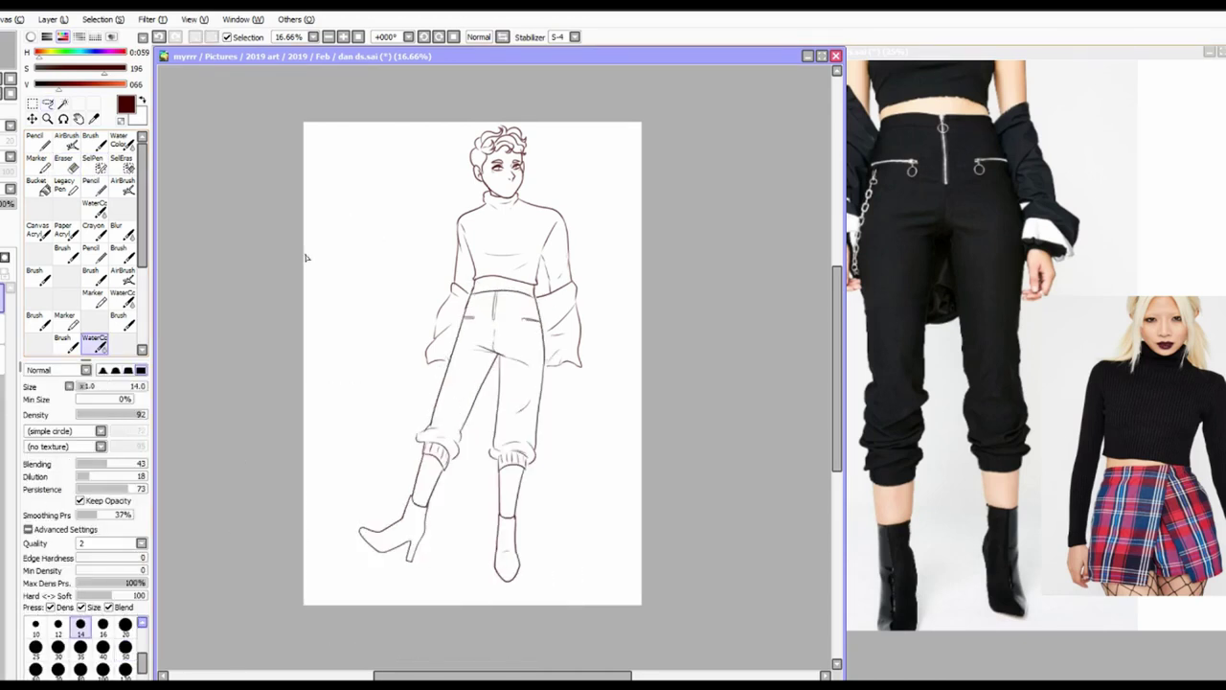
Select both jacket sleeves and move them slightly upward along the arms
key(a)
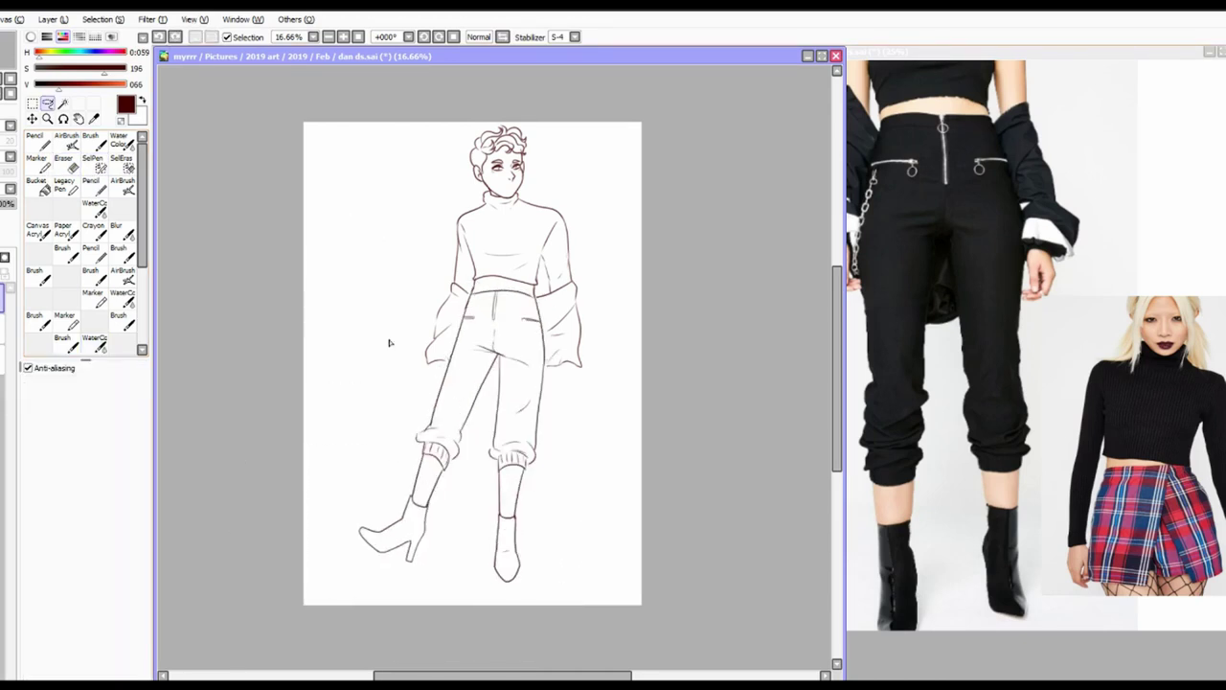
drag(458, 280, 466, 277)
click(93, 162)
mouse_move(539, 297)
mouse_down()
mouse_move(586, 272)
mouse_move(551, 362)
mouse_move(575, 278)
mouse_up()
key(ctrl+d)
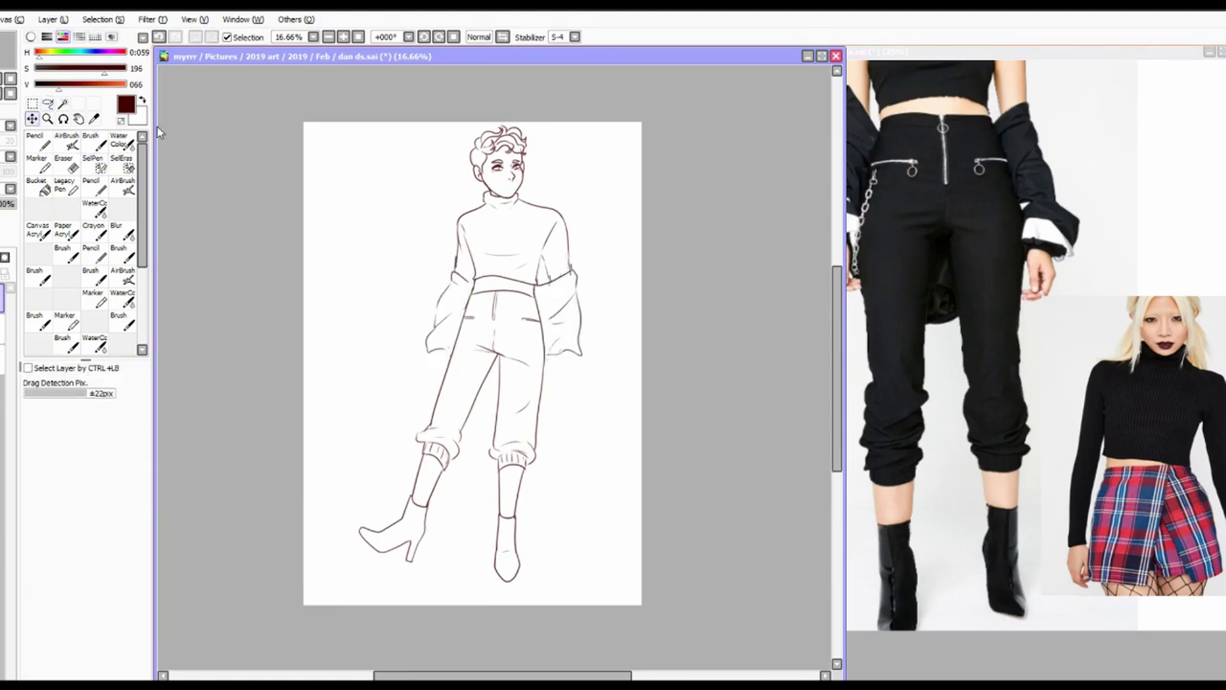
Clean up the lines where the arms and trousers meet the repositioned jacket sleeves
scroll(482, 278, up, 2)
key(e)
key(c)
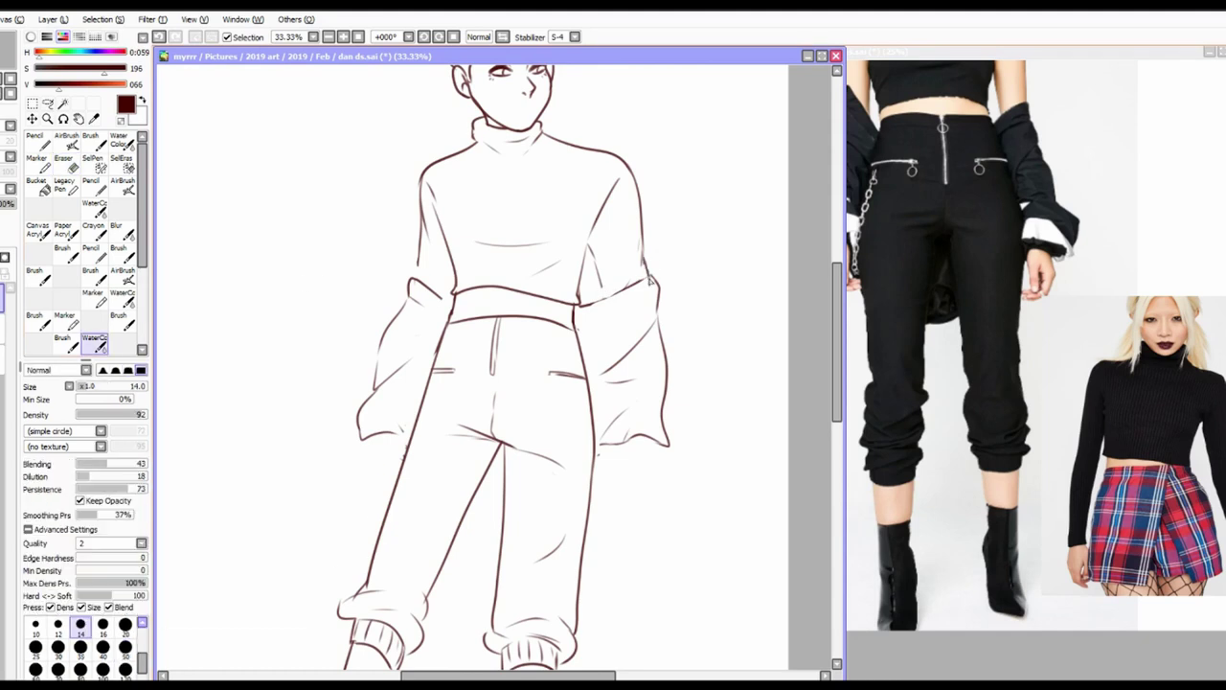
Ink the wrist below the jacket cuff beside the straight leg, and the hand's outer edge with a finger
scroll(449, 336, down, 5)
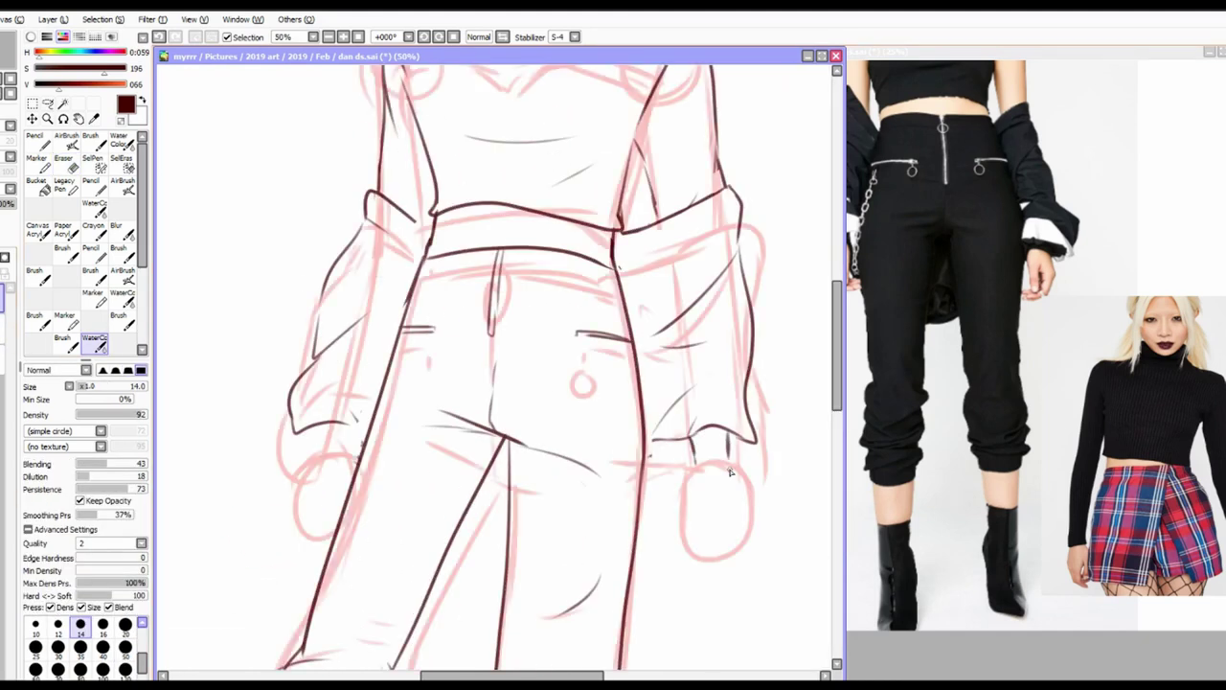
mouse_move(691, 436)
mouse_down()
mouse_move(700, 496)
mouse_move(703, 479)
mouse_move(694, 529)
mouse_up()
key(e)
key(c)
key(e)
key(c)
key(e)
key(c)
drag(737, 471, 719, 538)
key(e)
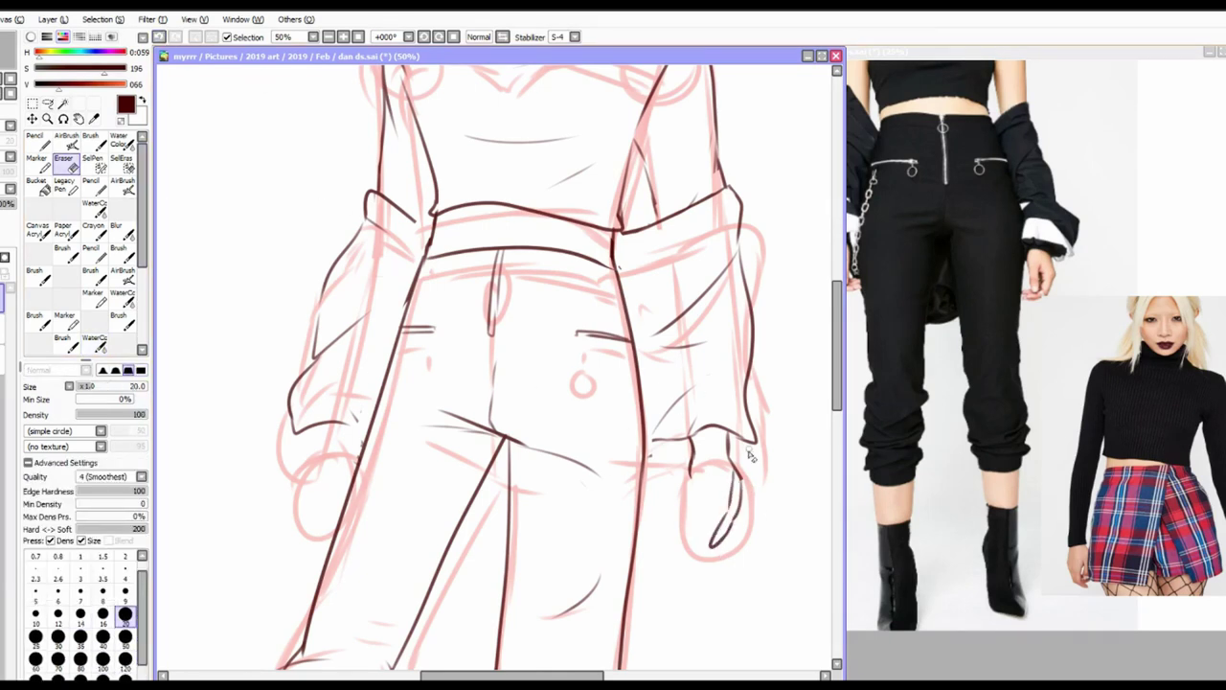
Ink the curled fingers inside the hand outline and try a line for the wrist and thumb side
key(c)
mouse_move(728, 491)
mouse_down()
mouse_move(710, 548)
mouse_move(726, 487)
mouse_up()
key(e)
key(c)
mouse_move(699, 433)
mouse_down()
mouse_move(691, 481)
mouse_move(706, 529)
mouse_up()
key(ctrl+z)
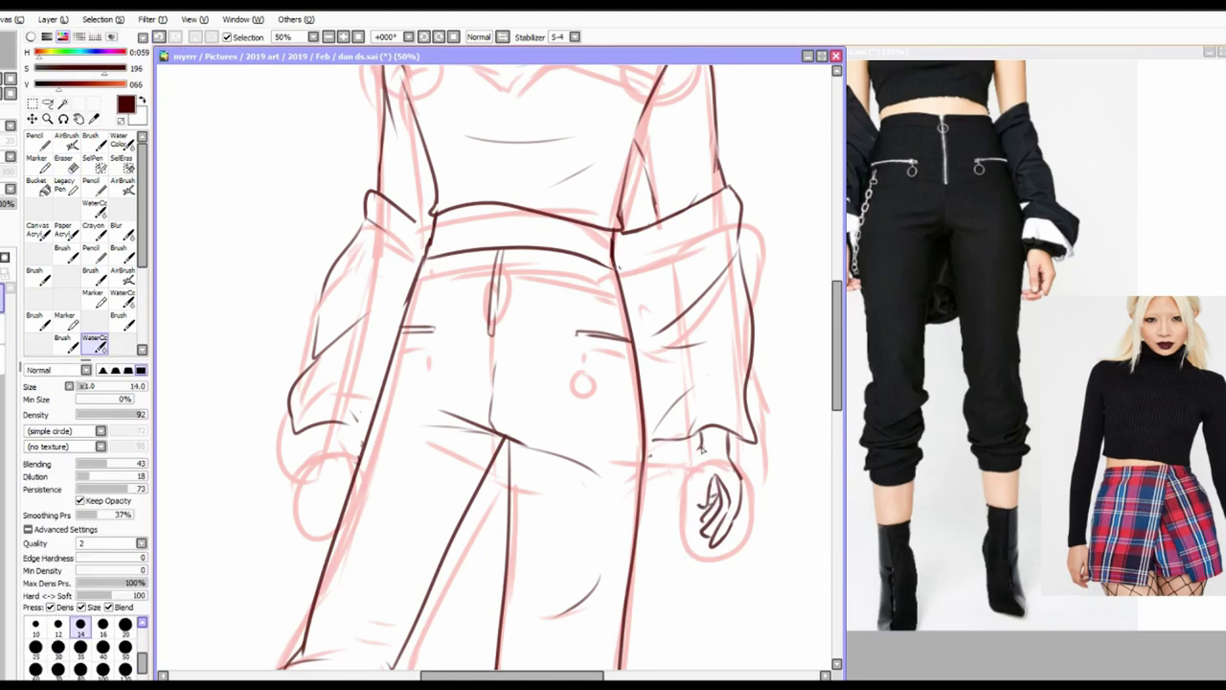
Redraw the wrist and thumb side of the hand and reshape the fingertips into a tighter curl
key(e)
key(c)
drag(707, 438, 701, 507)
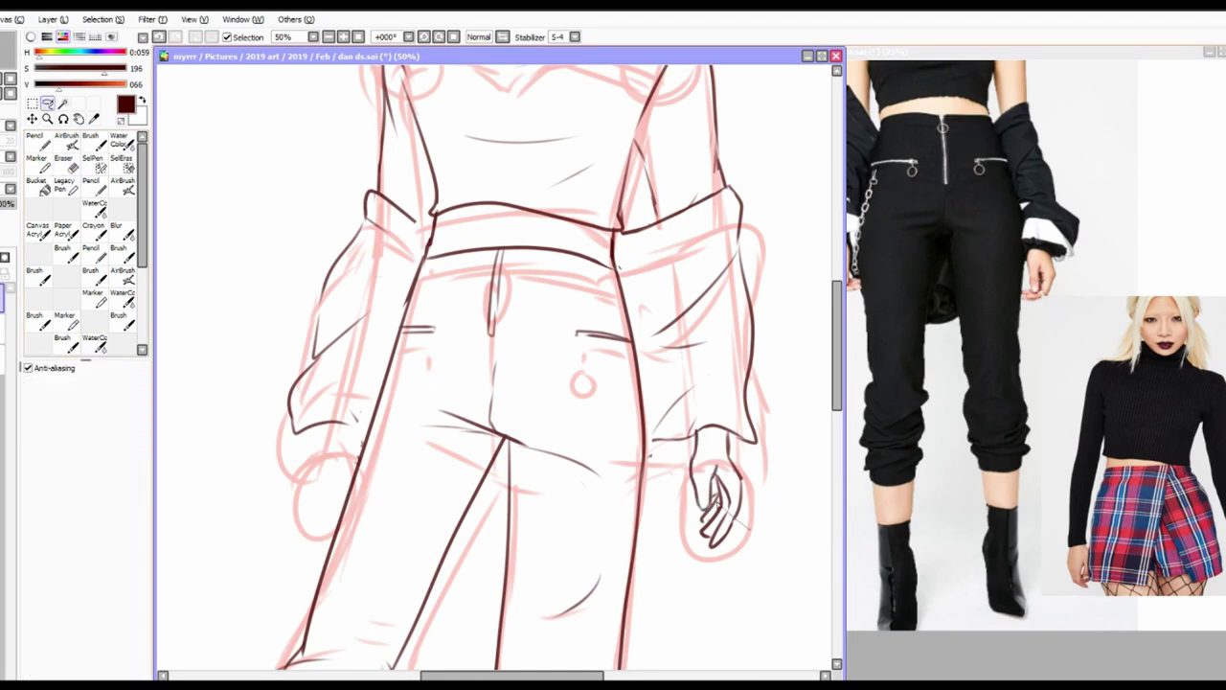
key(e)
click(93, 343)
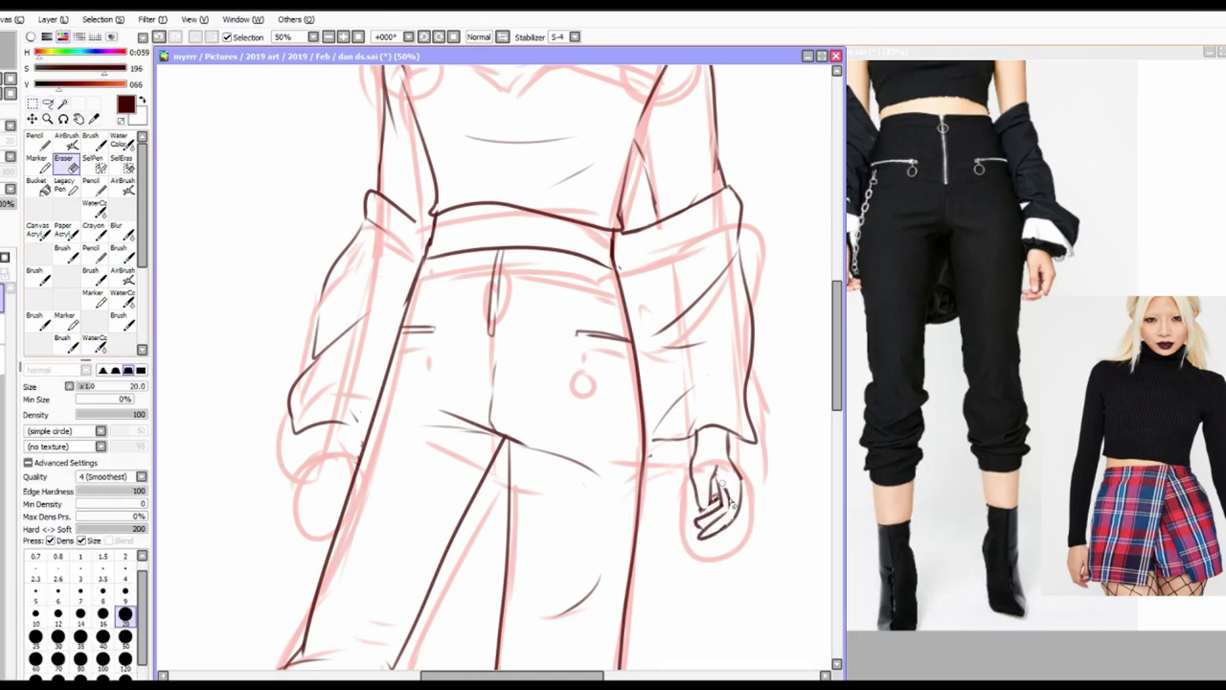
drag(718, 479, 730, 515)
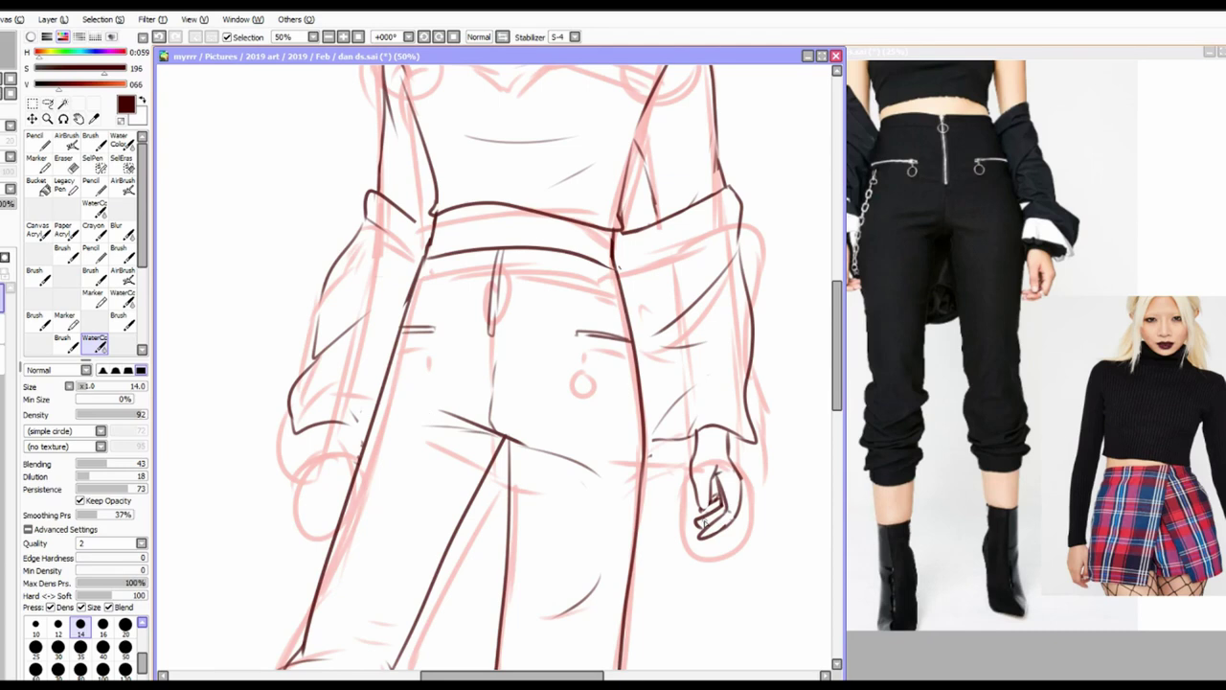
Ink the second hand below the jacket cuff beside the slanted leg, with its wrist, thumb and curled fingers
drag(841, 364, 803, 364)
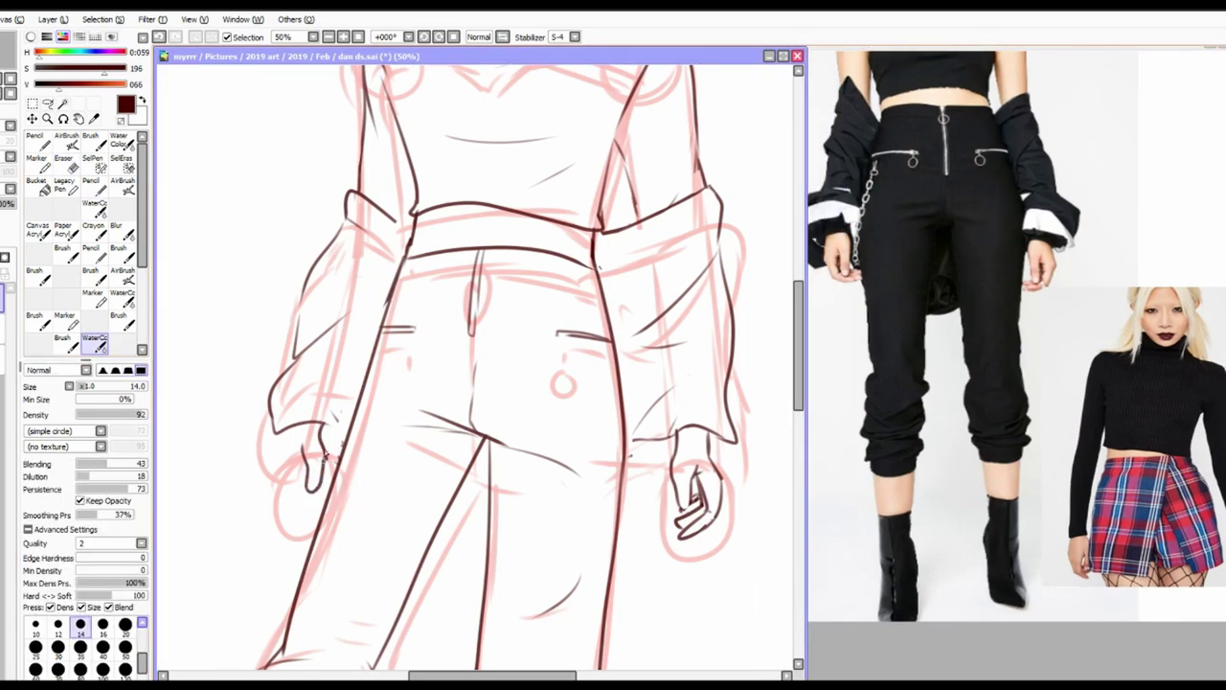
key(h)
mouse_move(640, 423)
mouse_down()
mouse_move(669, 475)
mouse_move(661, 502)
mouse_up()
drag(676, 434, 647, 510)
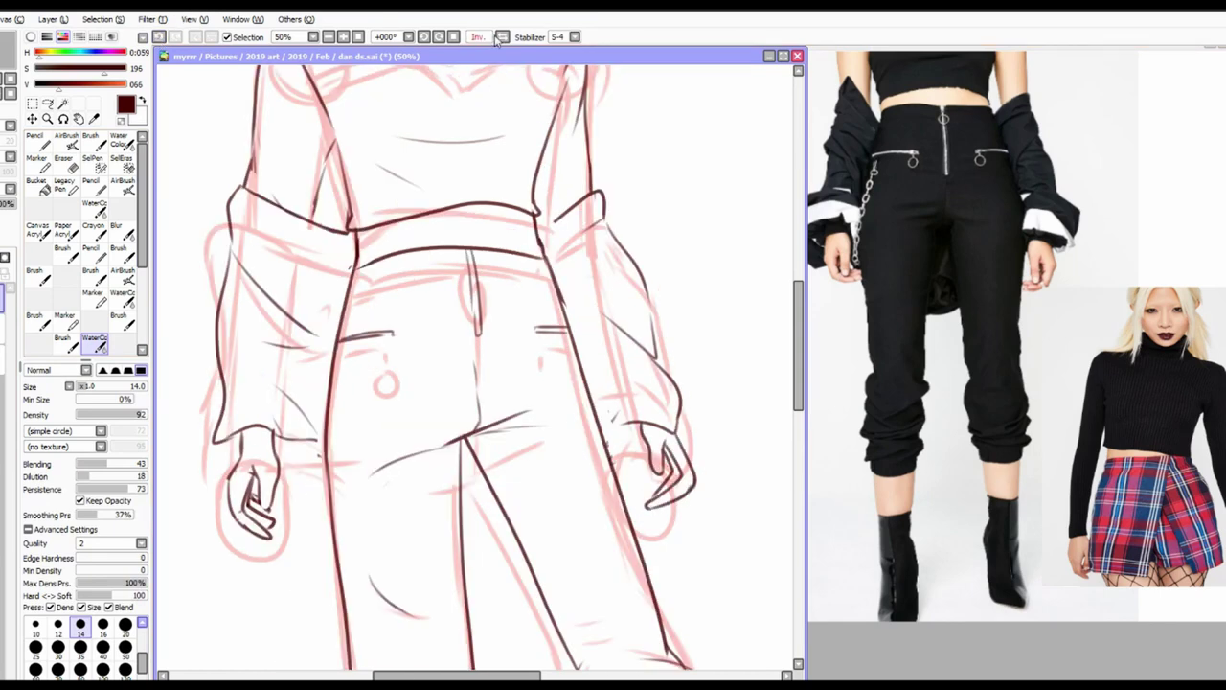
click(479, 36)
key(e)
key(w)
mouse_move(303, 491)
mouse_down()
mouse_move(286, 481)
mouse_move(304, 506)
mouse_up()
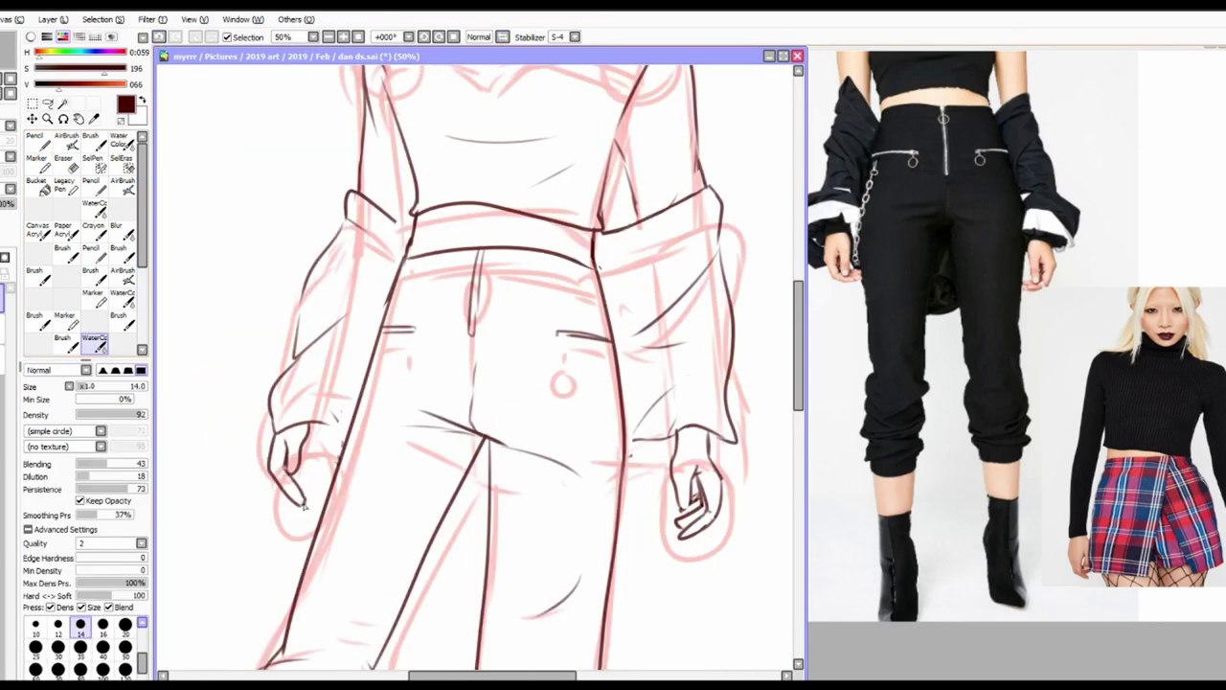
Select the new hand and transform it so it sits further under the cuff, against the trouser leg
key(m)
mouse_move(265, 423)
mouse_down()
mouse_move(314, 507)
mouse_move(671, 498)
mouse_move(316, 508)
mouse_up()
key(ctrl+t)
key(Return)
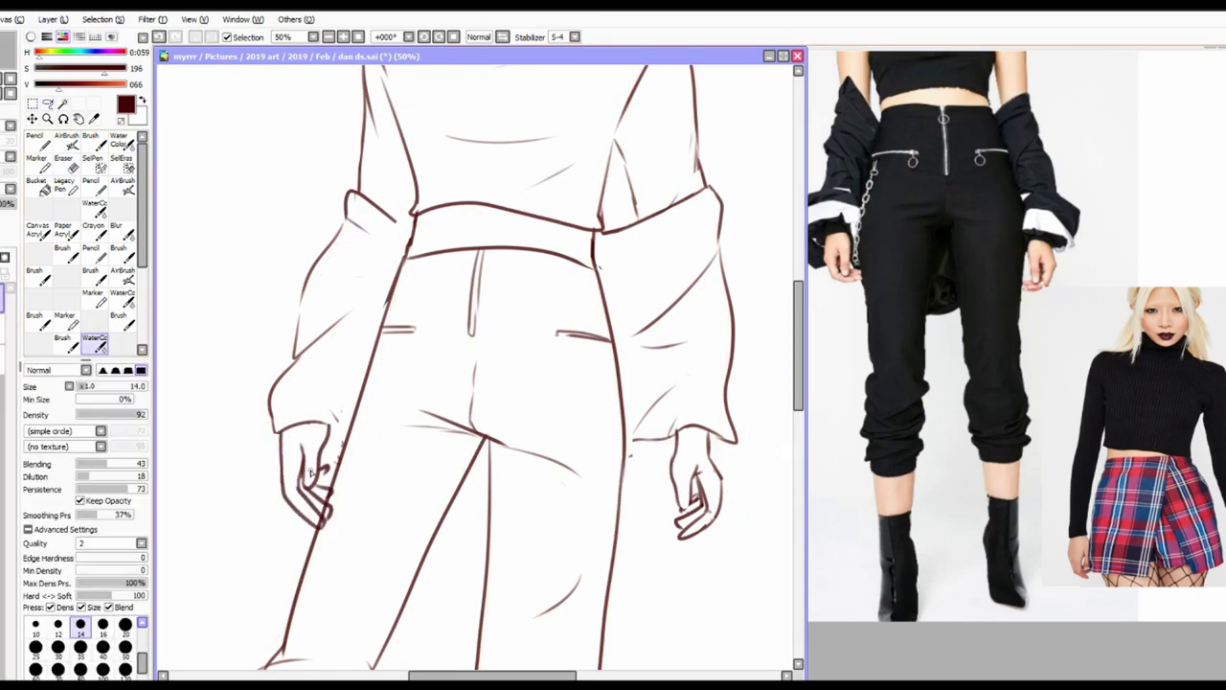
Select each hand in turn and transform it to correct its proportions against the body
scroll(714, 251, down, 2)
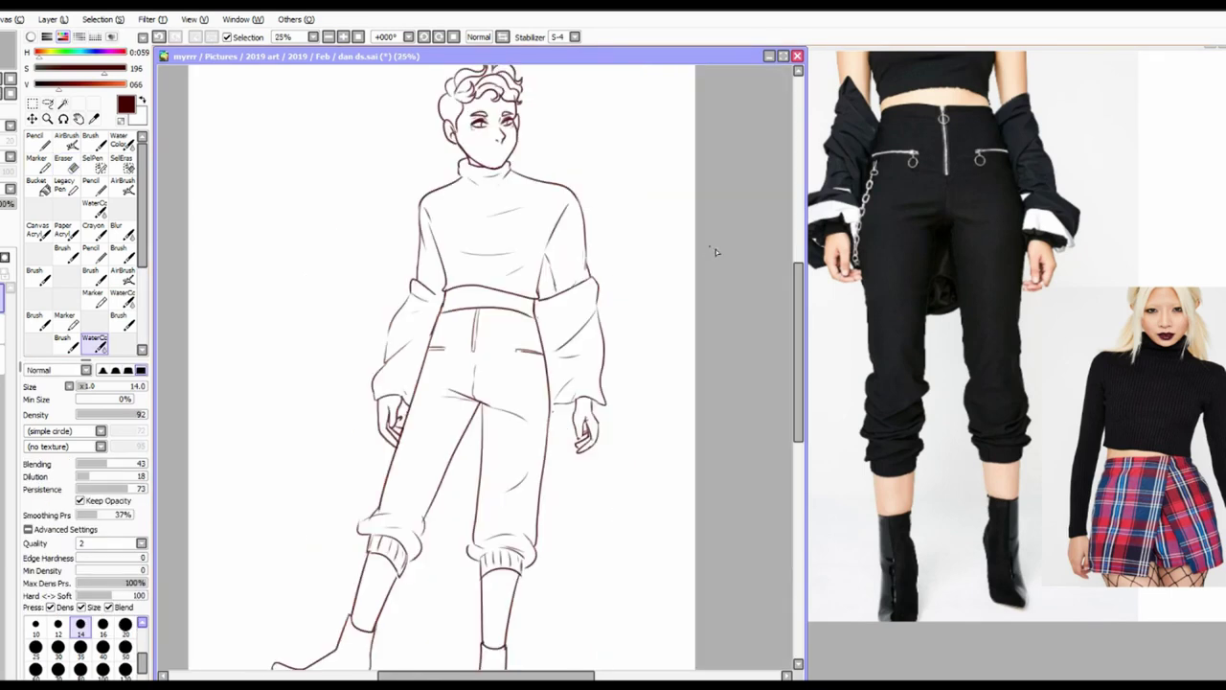
key(l)
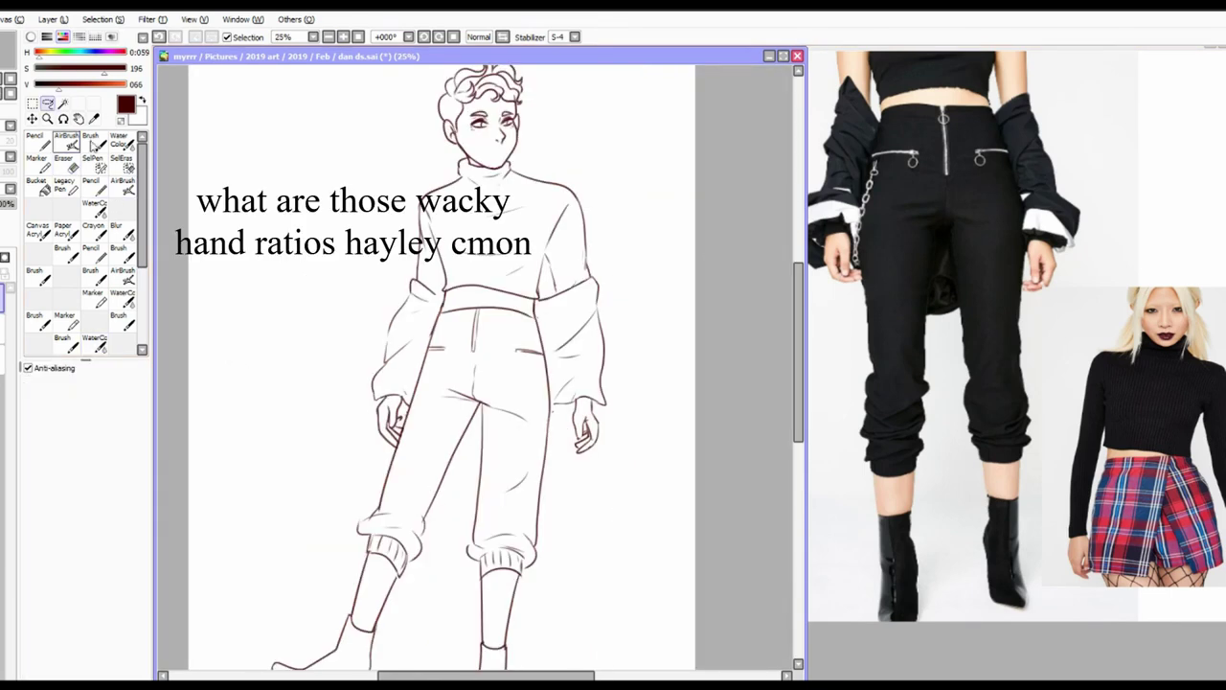
drag(396, 443, 384, 400)
key(ctrl+t)
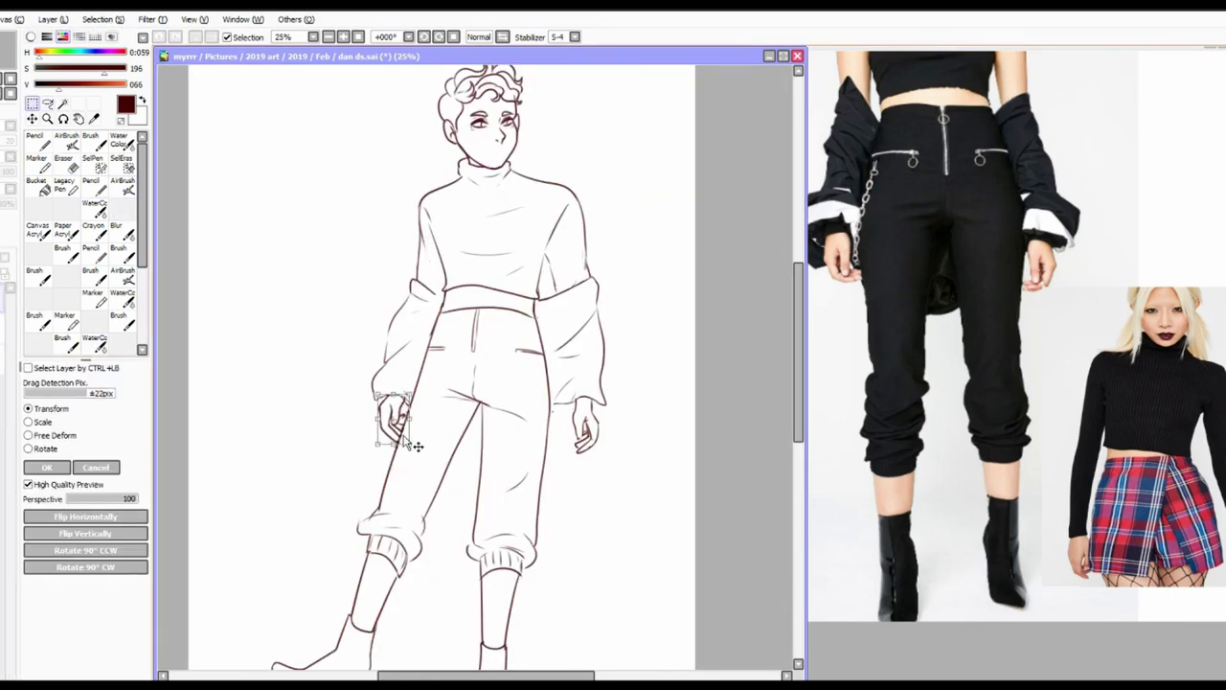
key(Return)
key(ctrl+t)
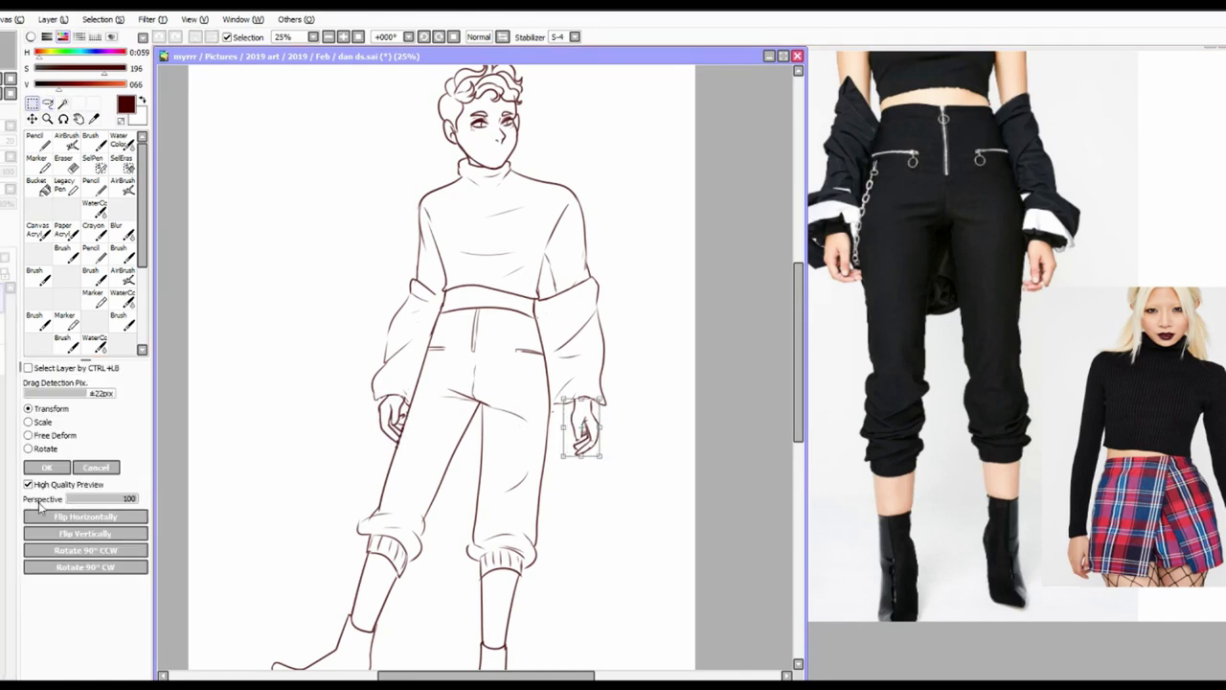
key(Return)
Review the whole figure's proportions from head to boots, with and without the rough sketch
scroll(797, 332, down, 3)
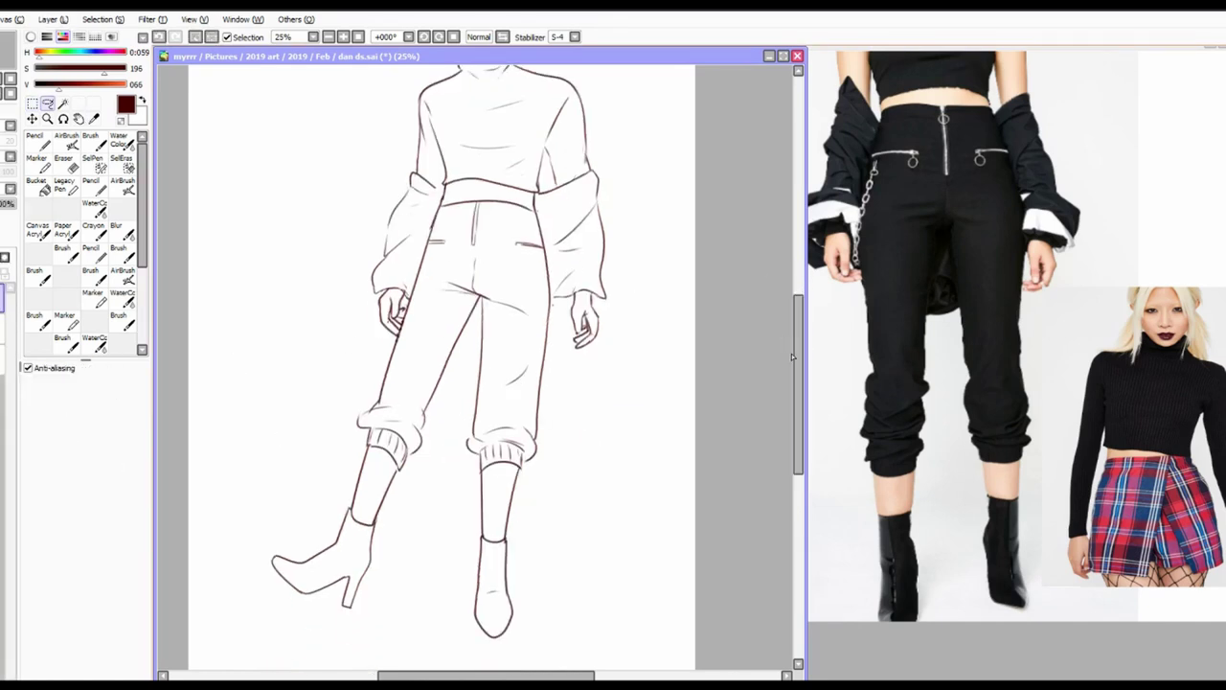
scroll(797, 331, up, 3)
scroll(783, 316, up, 1)
key(b)
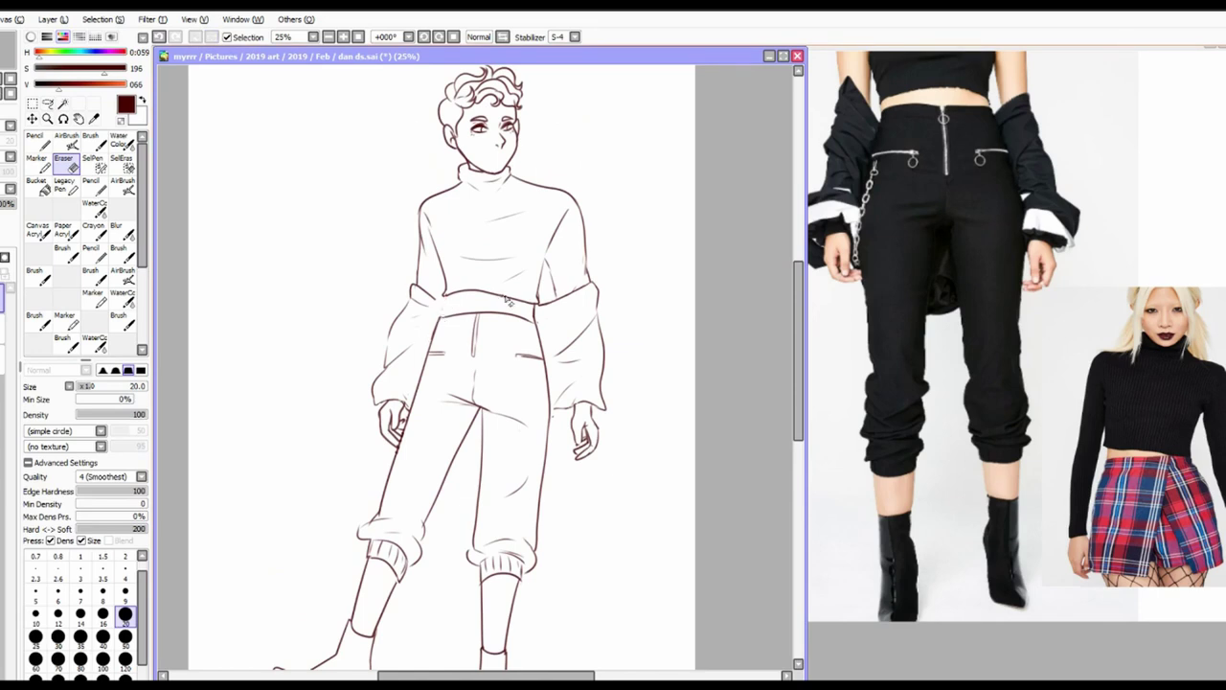
key(v)
scroll(542, 331, down, 3)
scroll(542, 330, up, 5)
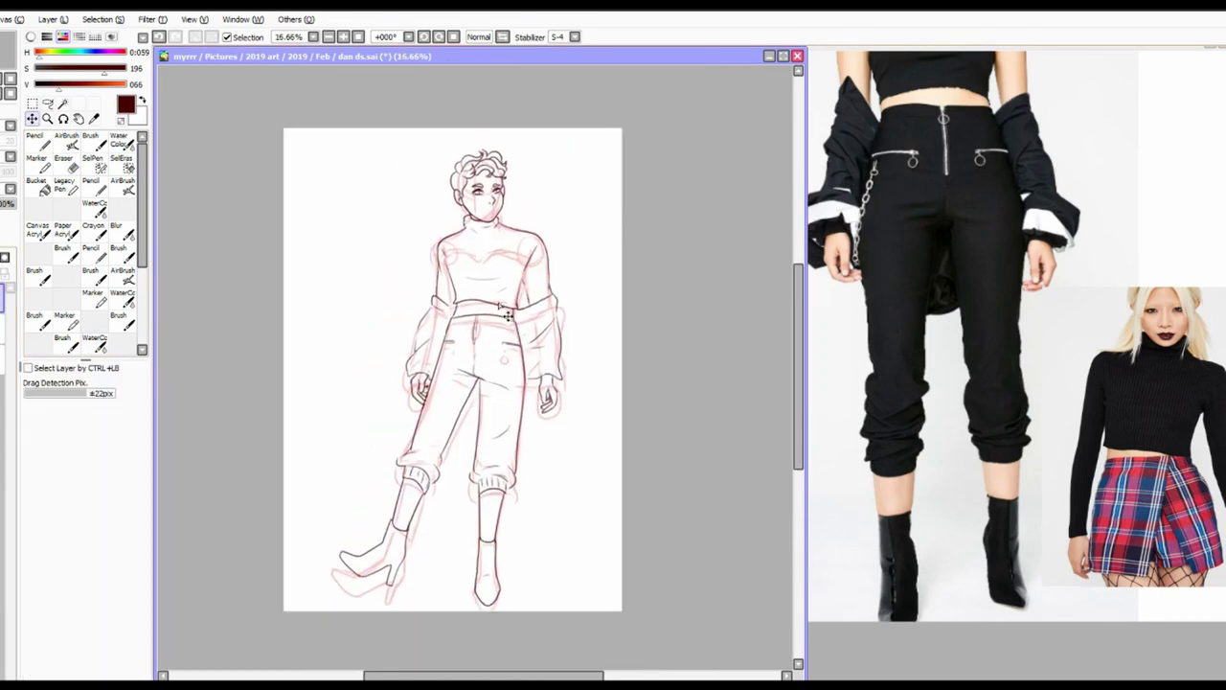
key(v)
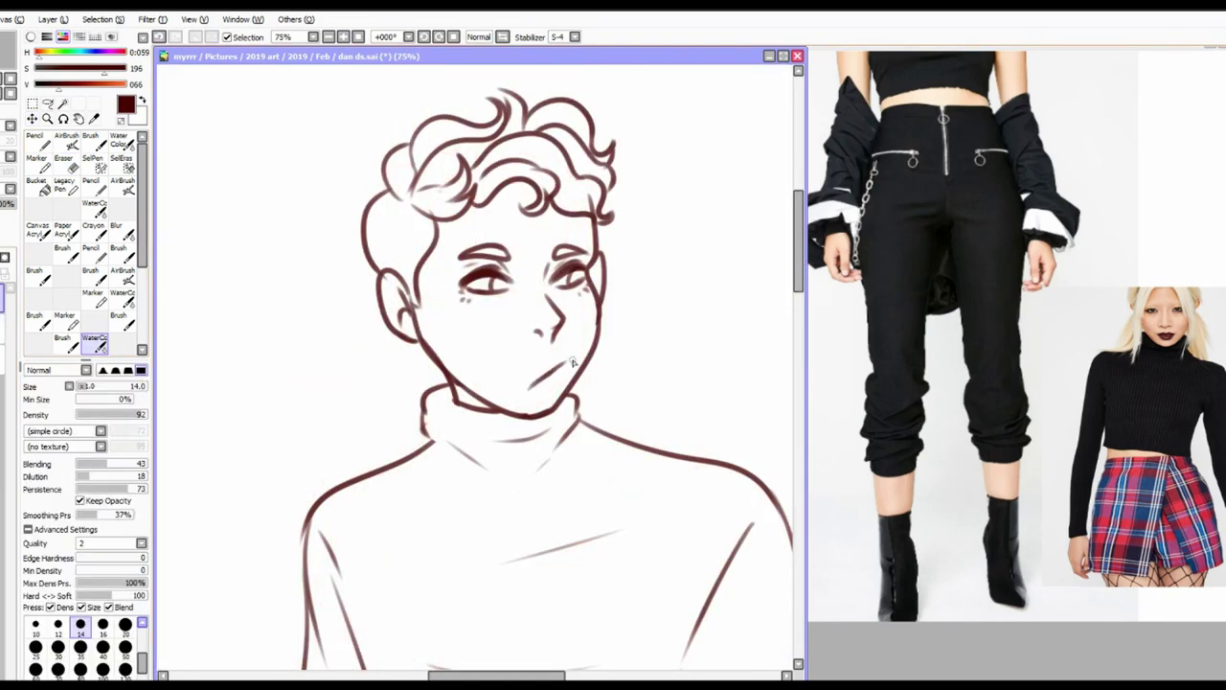
Select the nose and shift it slightly toward the far side of the face
key(m)
drag(531, 290, 567, 347)
key(ctrl+t)
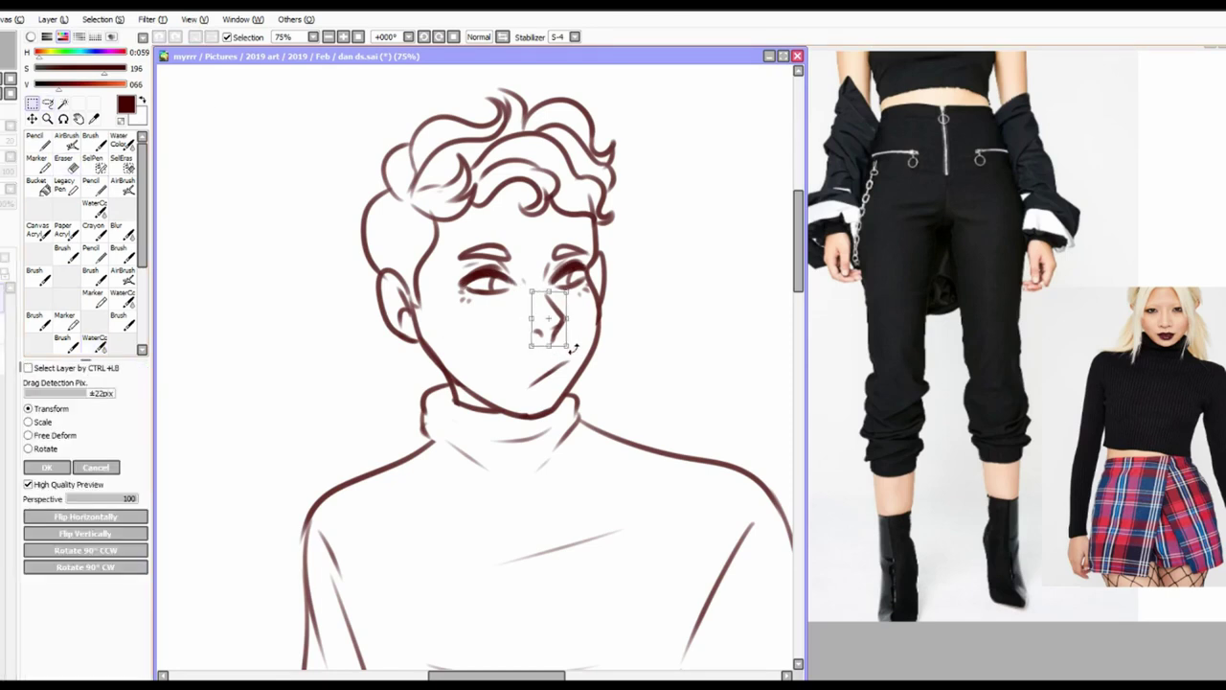
key(Return)
key(ctrl+d)
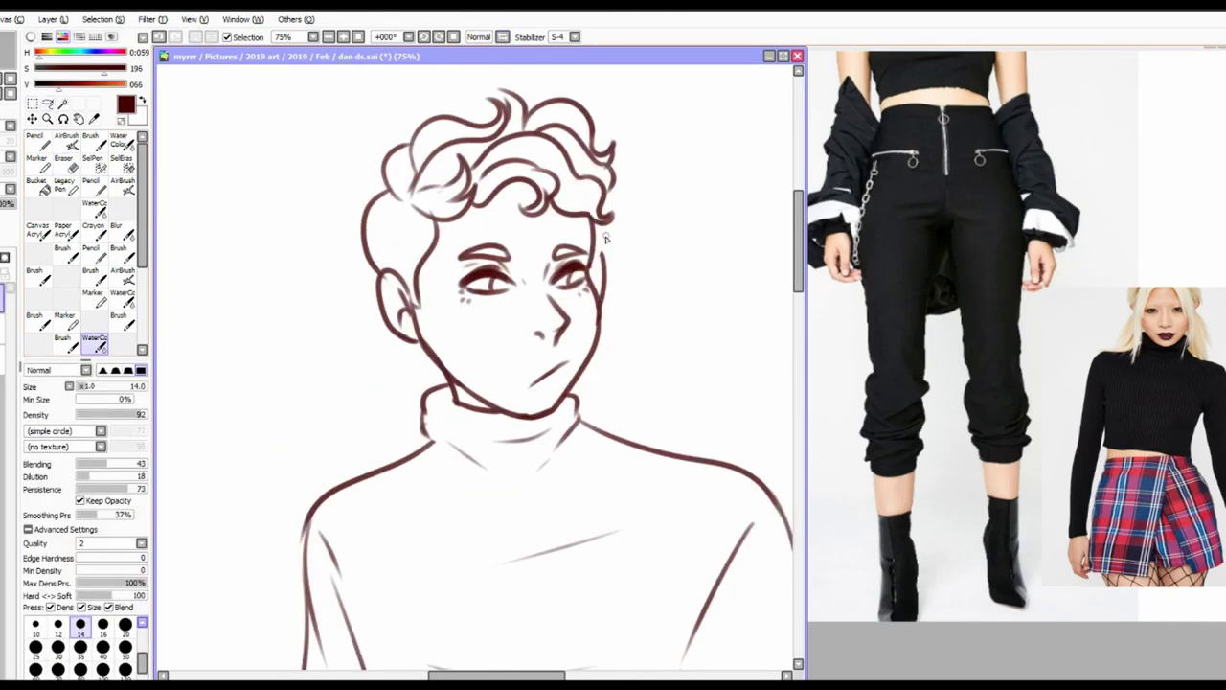
Erase the far ear's outline and redraw it slightly lower beside the cheek
key(e)
key(e)
key(e)
scroll(572, 256, down, 1)
Lasso the far eyebrow and move it slightly inward toward the nose
key(m)
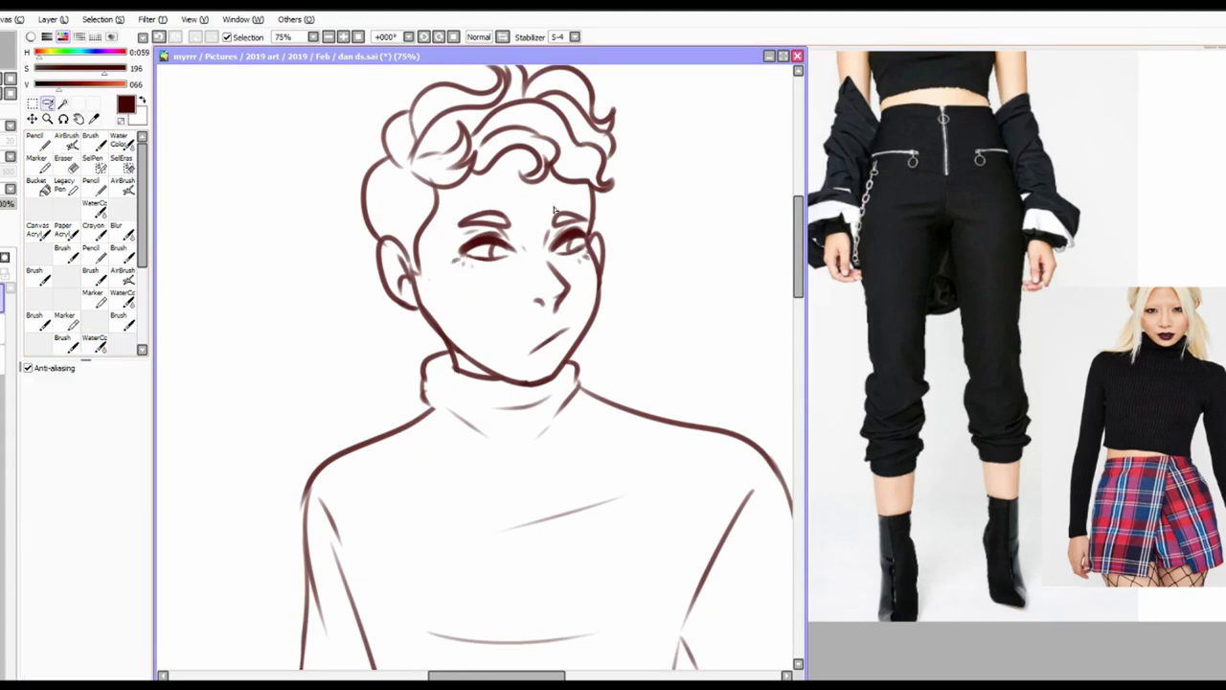
key(ctrl+t)
mouse_move(545, 205)
mouse_down()
mouse_move(591, 232)
mouse_move(549, 226)
mouse_up()
key(Return)
key(ctrl+d)
key(a)
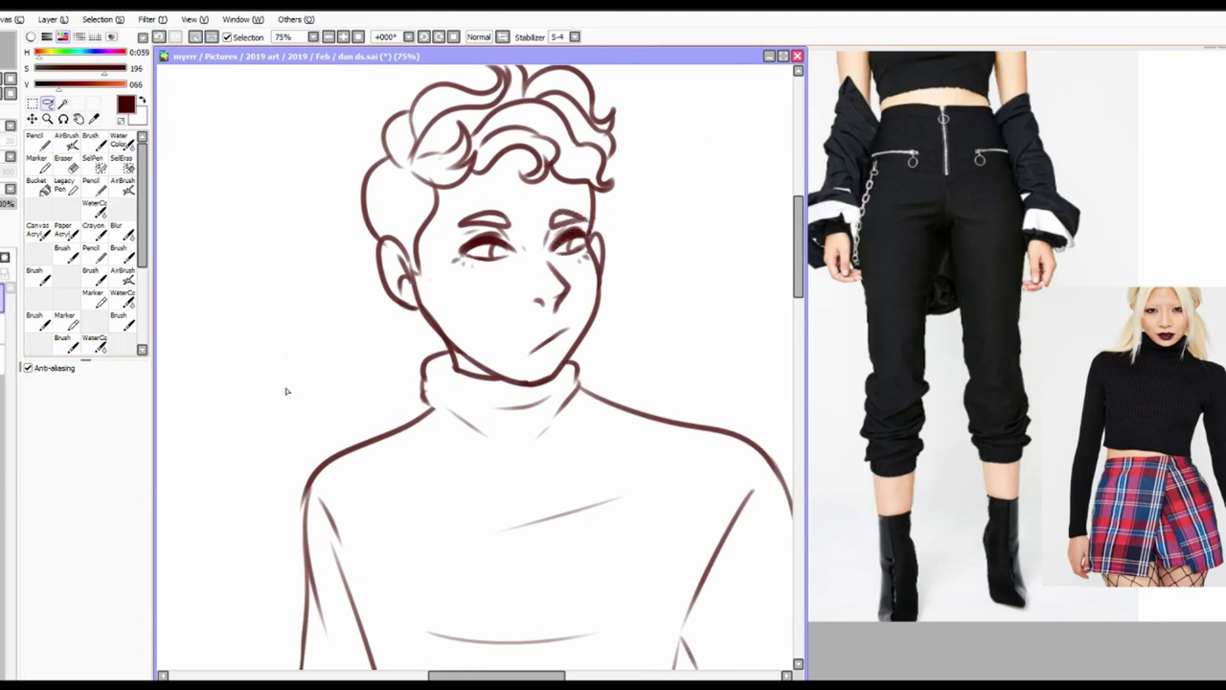
Erase the far shoulder and redraw its slope, the outer sleeve line and the side of the crop top
key(minus)
key(minus)
key(minus)
scroll(285, 391, down, 4)
key(e)
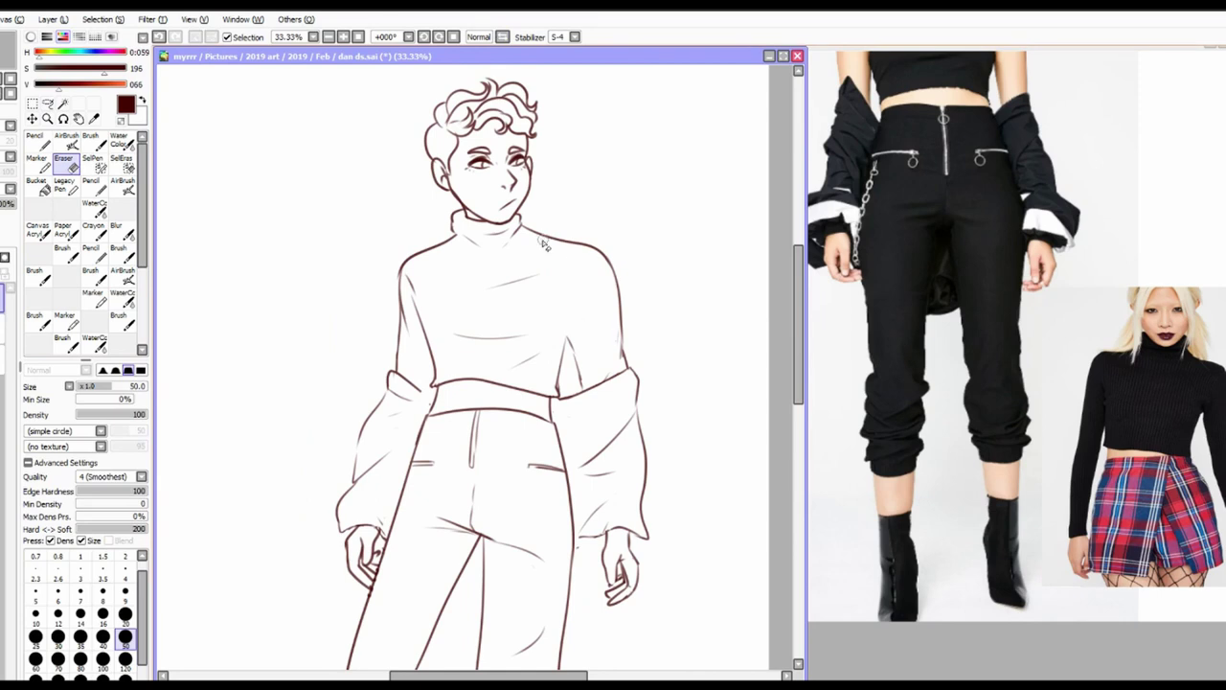
drag(543, 244, 605, 270)
key(w)
mouse_move(522, 225)
mouse_down()
mouse_move(603, 273)
mouse_move(627, 369)
mouse_up()
drag(582, 269, 559, 394)
Rework the far arm's inner sleeve line and clear the middle of the shoulder line
key(e)
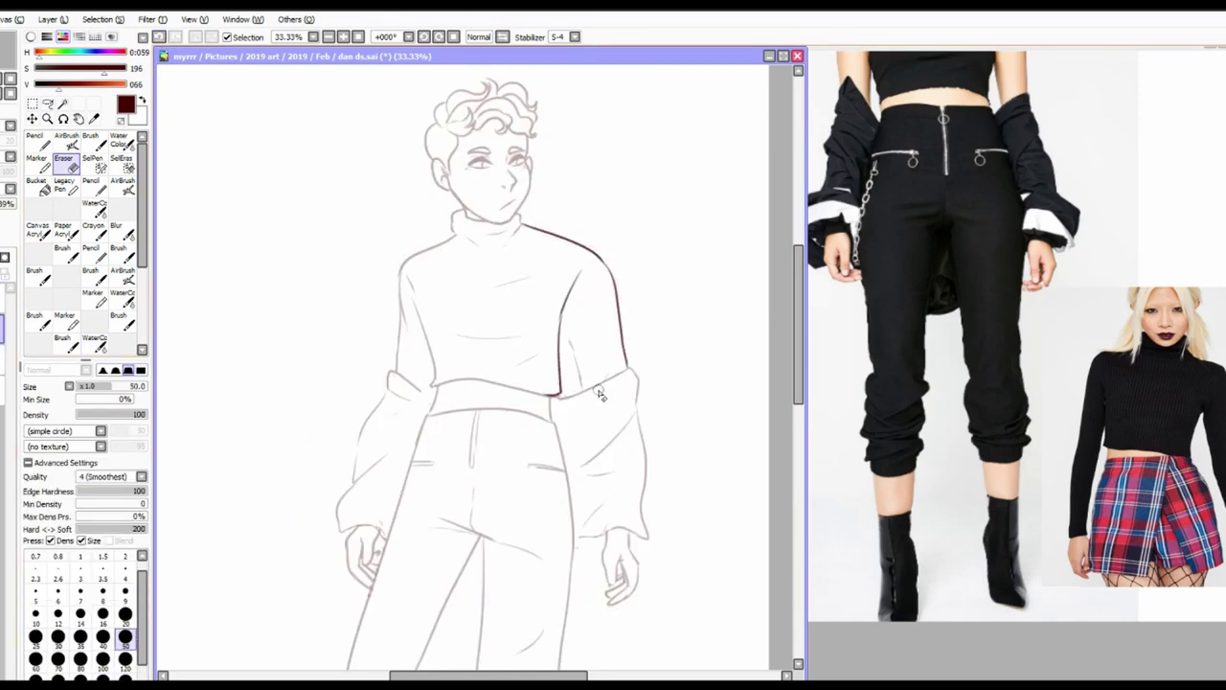
key(w)
key(ctrl+z)
key(ctrl+z)
key(ctrl+z)
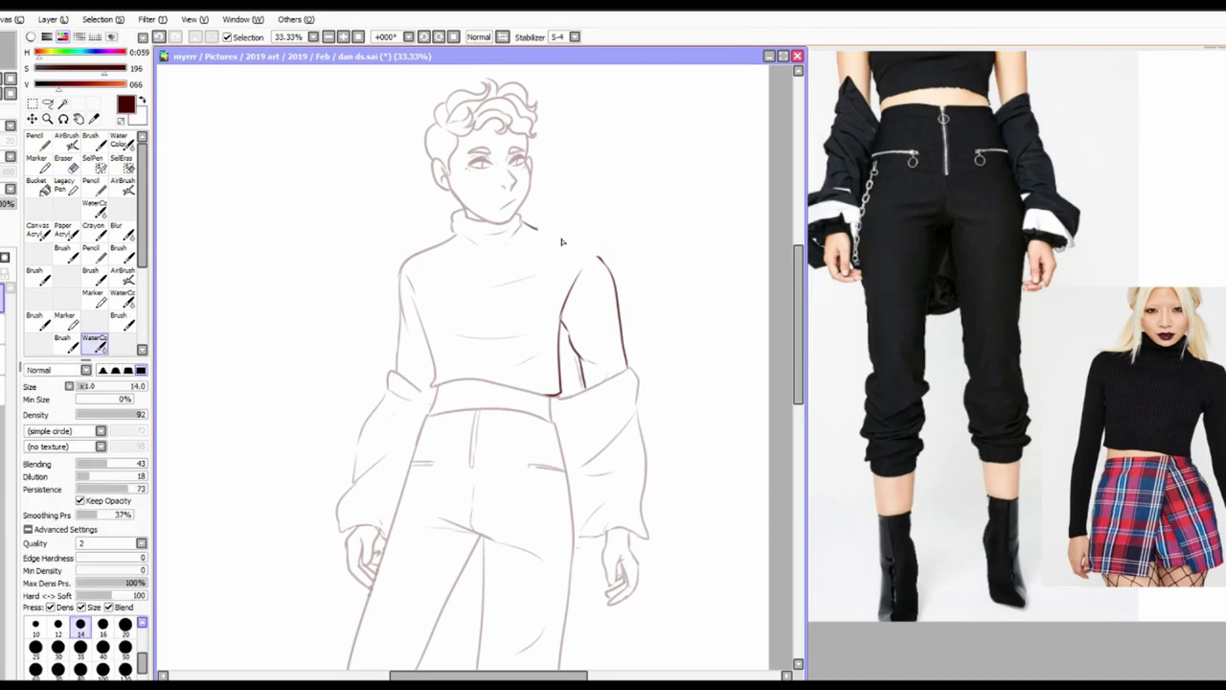
Shift the head and turtleneck collar sideways toward the far shoulder
click(32, 119)
key(ctrl+y)
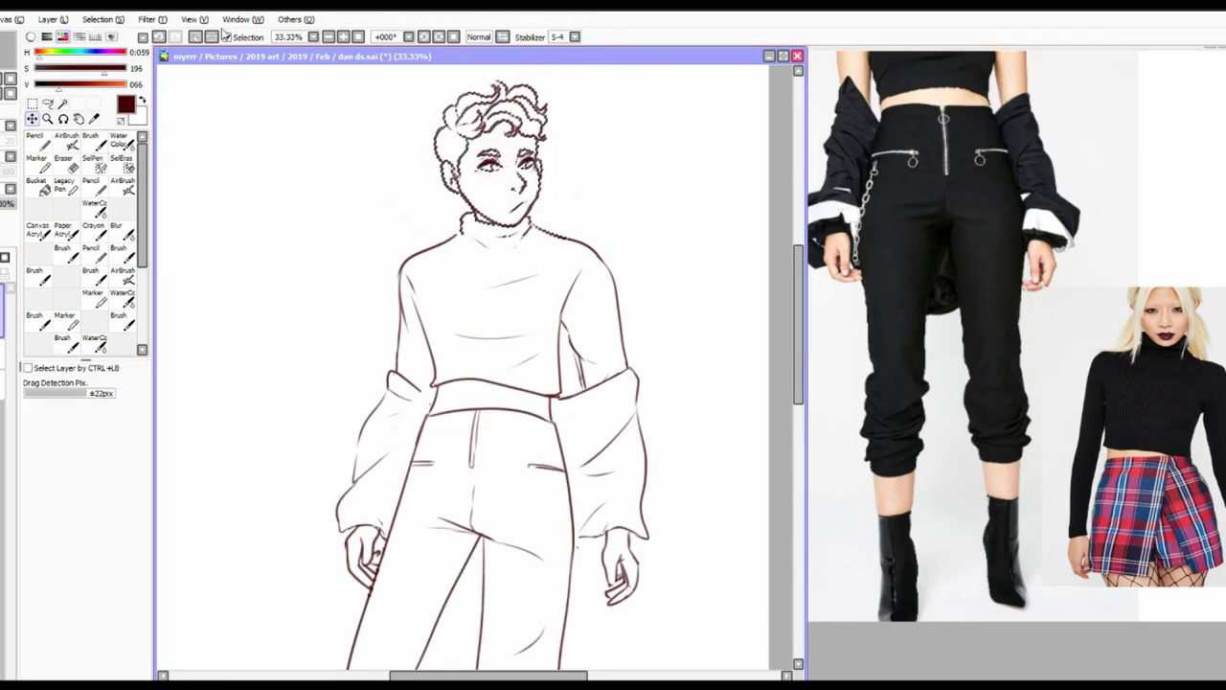
key(w)
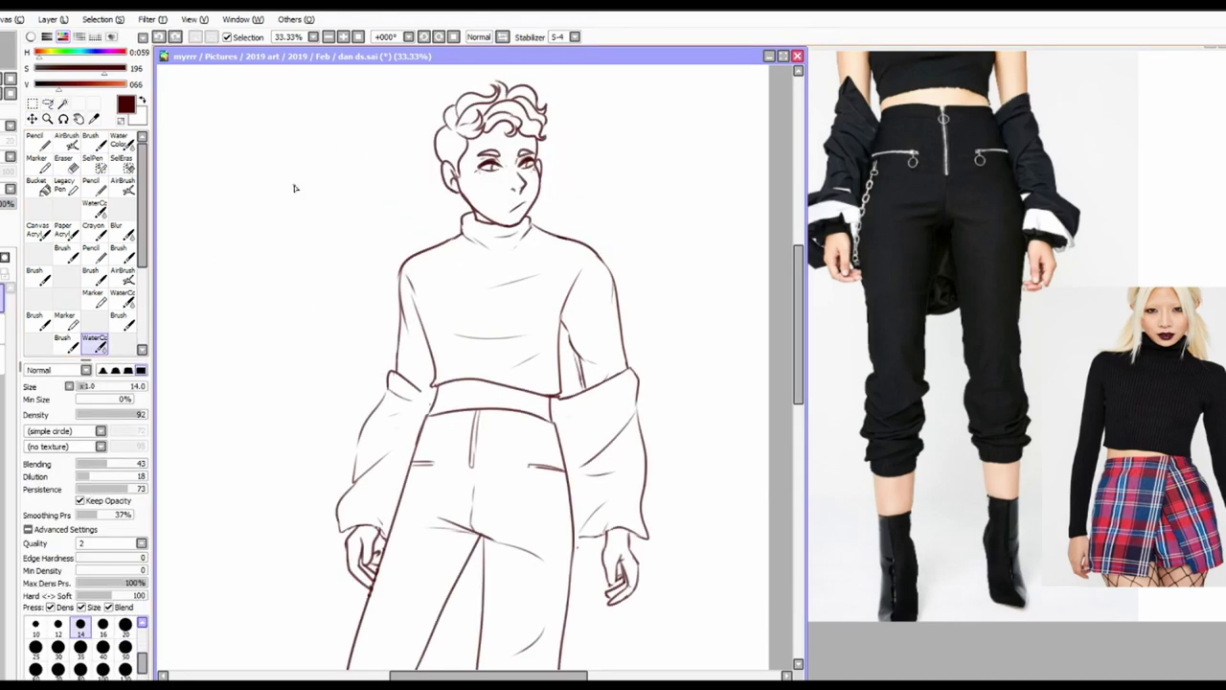
Clean up the doubled inner sleeve line and ink a short curve between the upper legs
scroll(813, 373, down, 1)
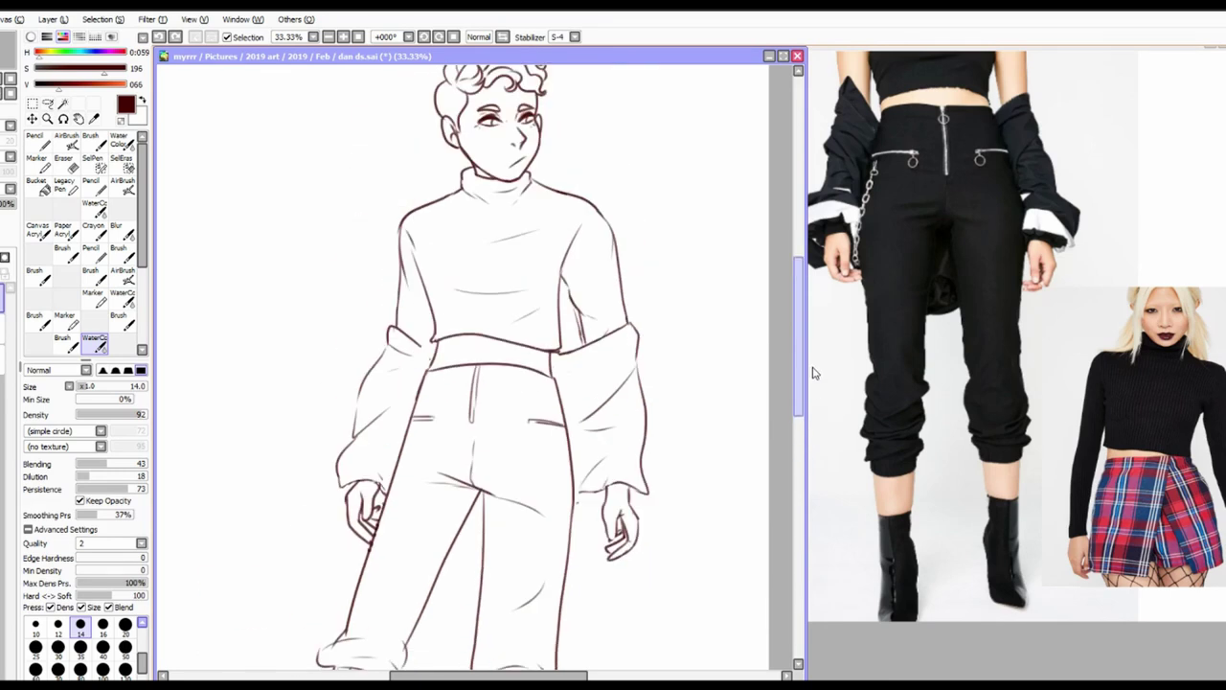
scroll(813, 372, up, 1)
key(e)
key(w)
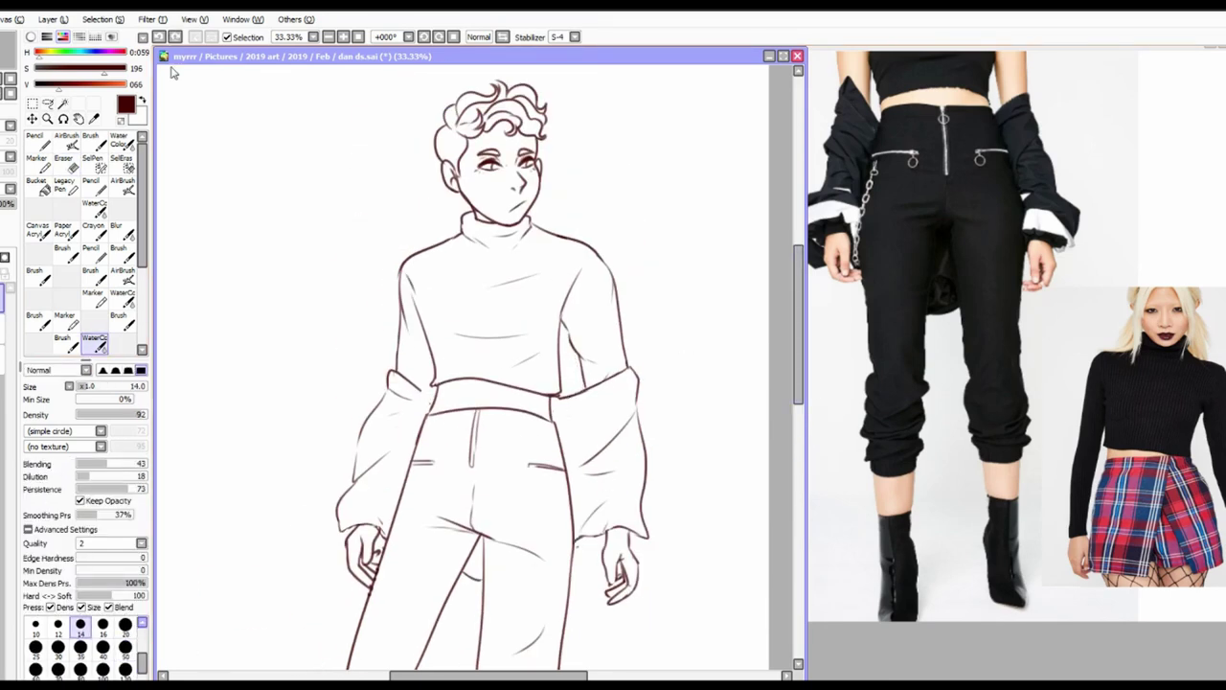
Select the whole head and transform it to adjust its proportion to the body
scroll(661, 394, down, 3)
key(ctrl+minus)
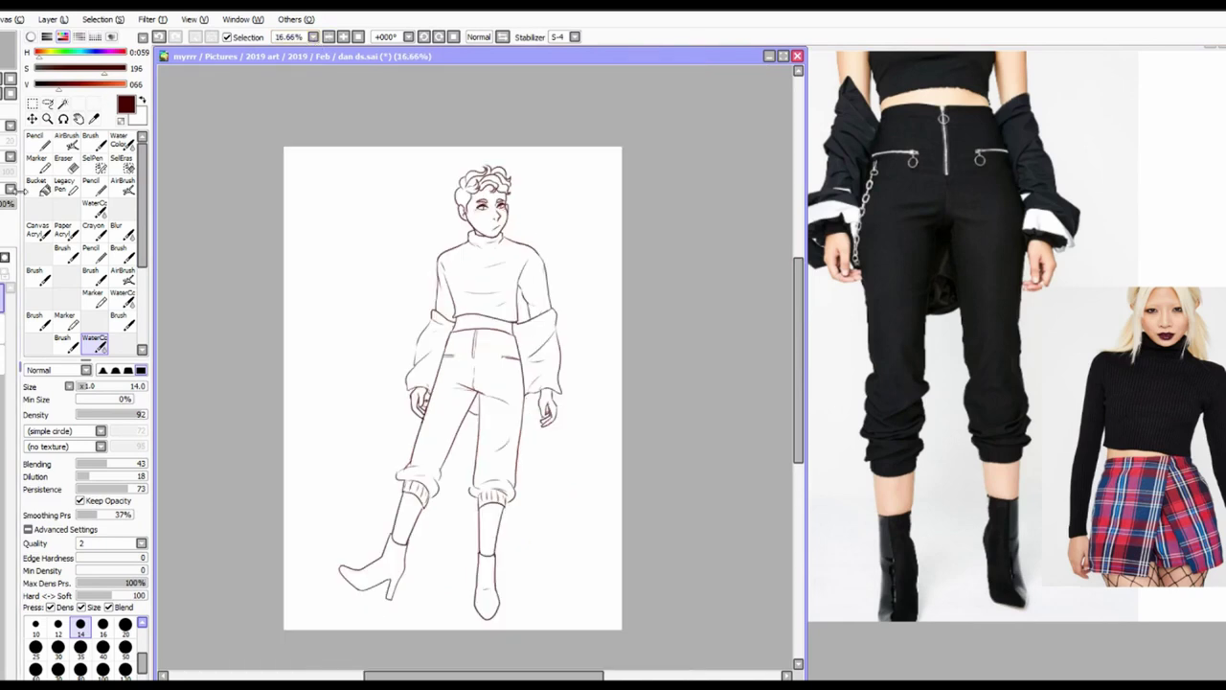
key(s)
mouse_move(450, 177)
mouse_down()
mouse_move(531, 191)
mouse_move(484, 230)
mouse_move(498, 188)
mouse_move(520, 186)
mouse_up()
key(ctrl+plus)
key(d)
key(ctrl+minus)
key(ctrl+t)
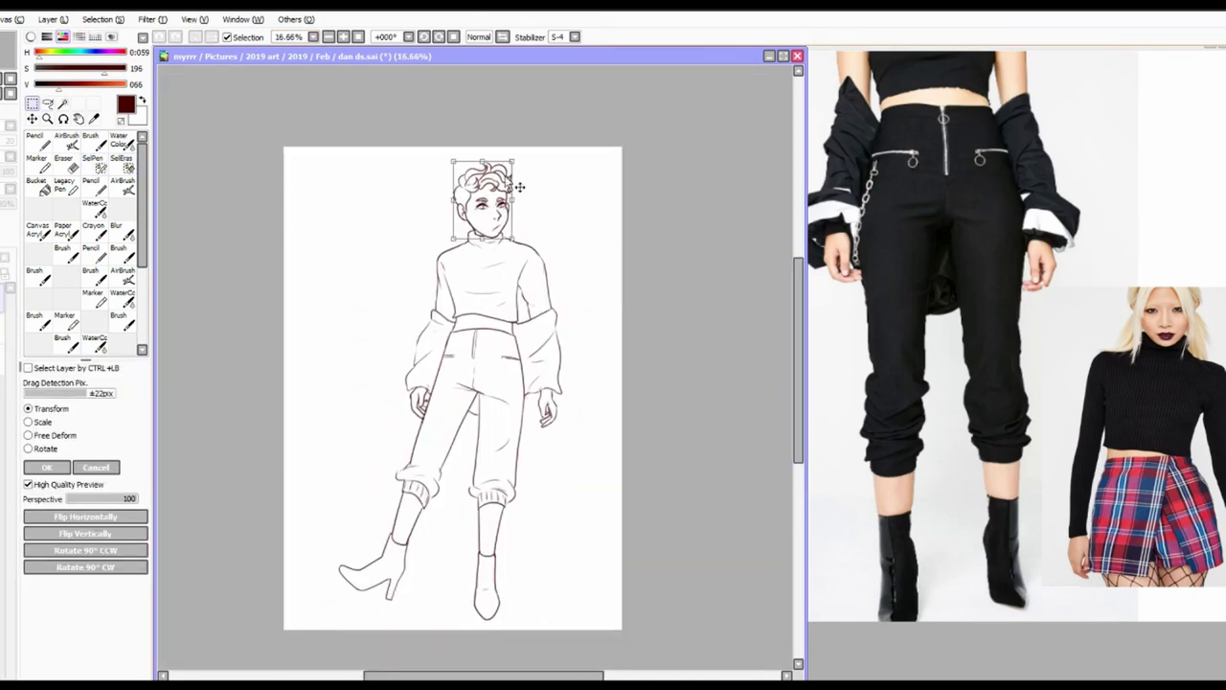
key(Return)
Put a grey backdrop behind the line art and paint the face pale peach with the Pencil (H 0:068, S 026, V 255)
key(ctrl+plus)
key(n)
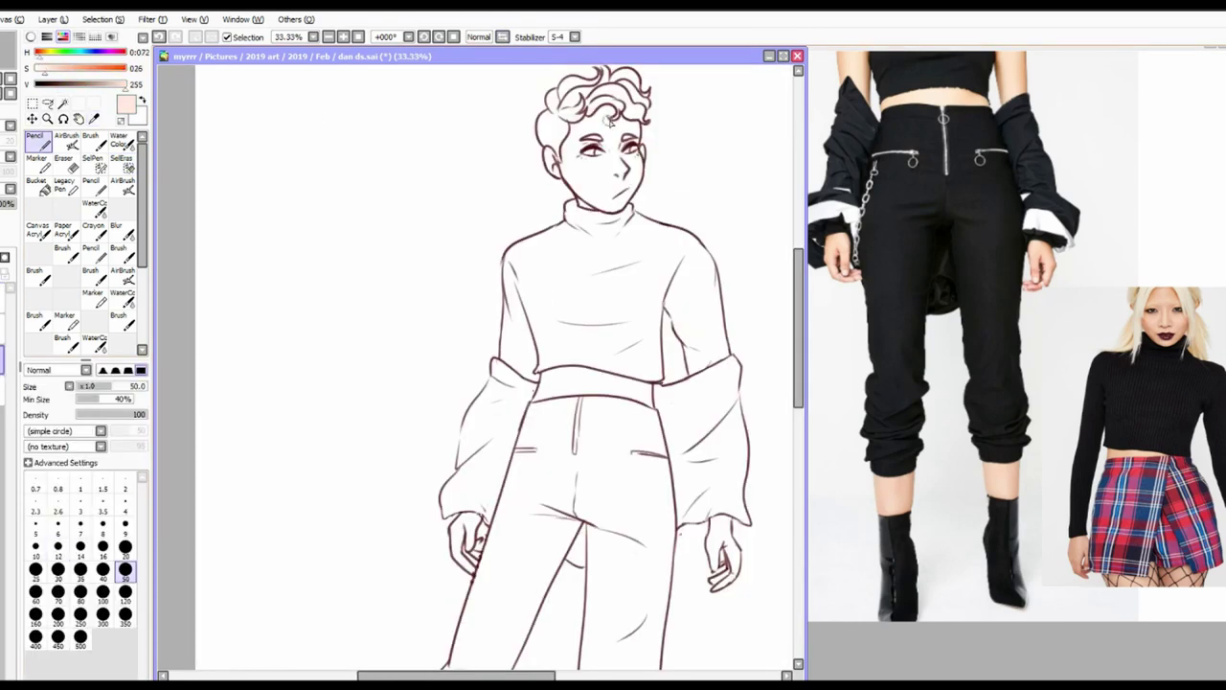
click(372, 210)
key(ctrl+plus)
key(n)
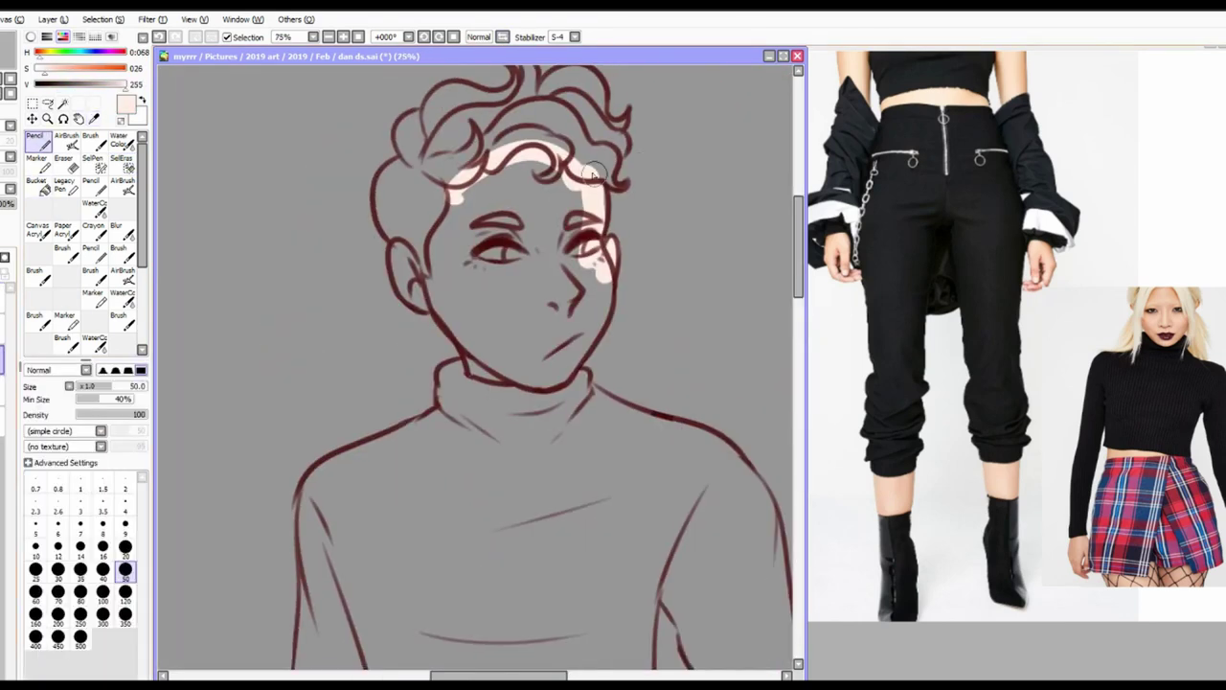
mouse_move(599, 278)
mouse_down()
mouse_move(572, 372)
mouse_move(498, 350)
mouse_move(460, 287)
mouse_move(411, 259)
mouse_move(433, 308)
mouse_move(410, 244)
mouse_up()
Outline both hands in the pale skin tone with a size 20 Pencil and fill them
scroll(479, 364, down, 5)
mouse_move(191, 321)
mouse_down()
mouse_move(225, 436)
mouse_move(206, 321)
mouse_up()
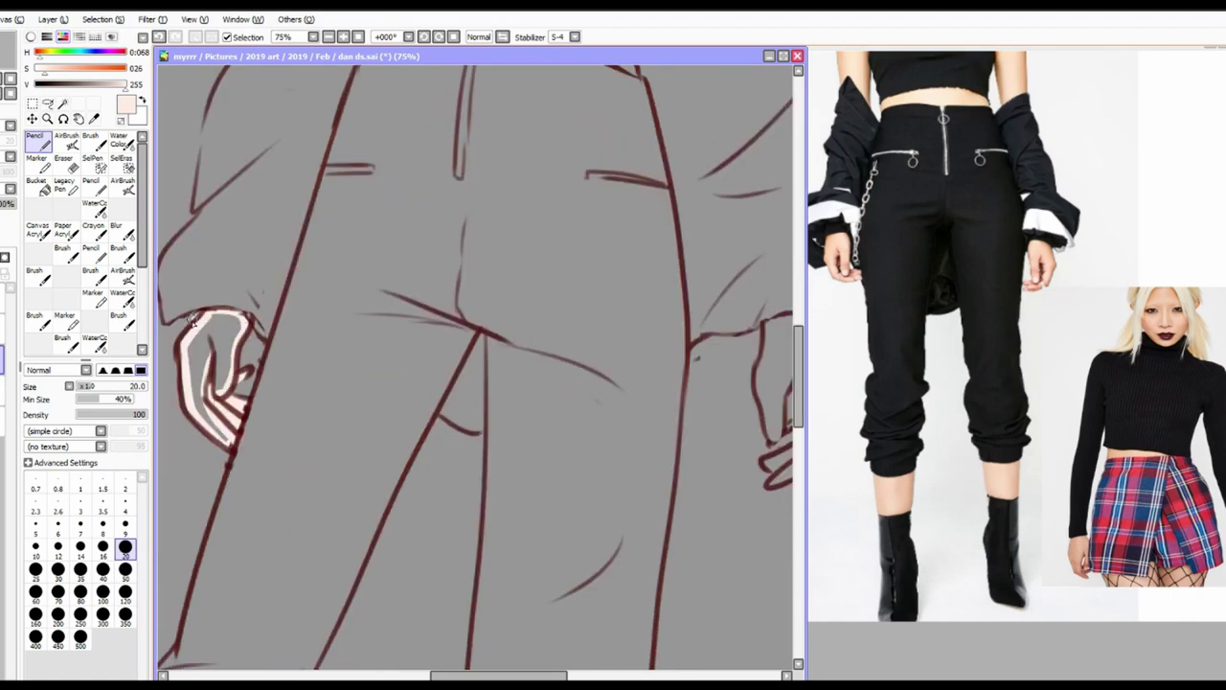
key(e)
scroll(443, 358, right, 3)
click(45, 144)
mouse_move(517, 364)
mouse_down()
mouse_move(522, 469)
mouse_move(565, 383)
mouse_move(546, 330)
mouse_up()
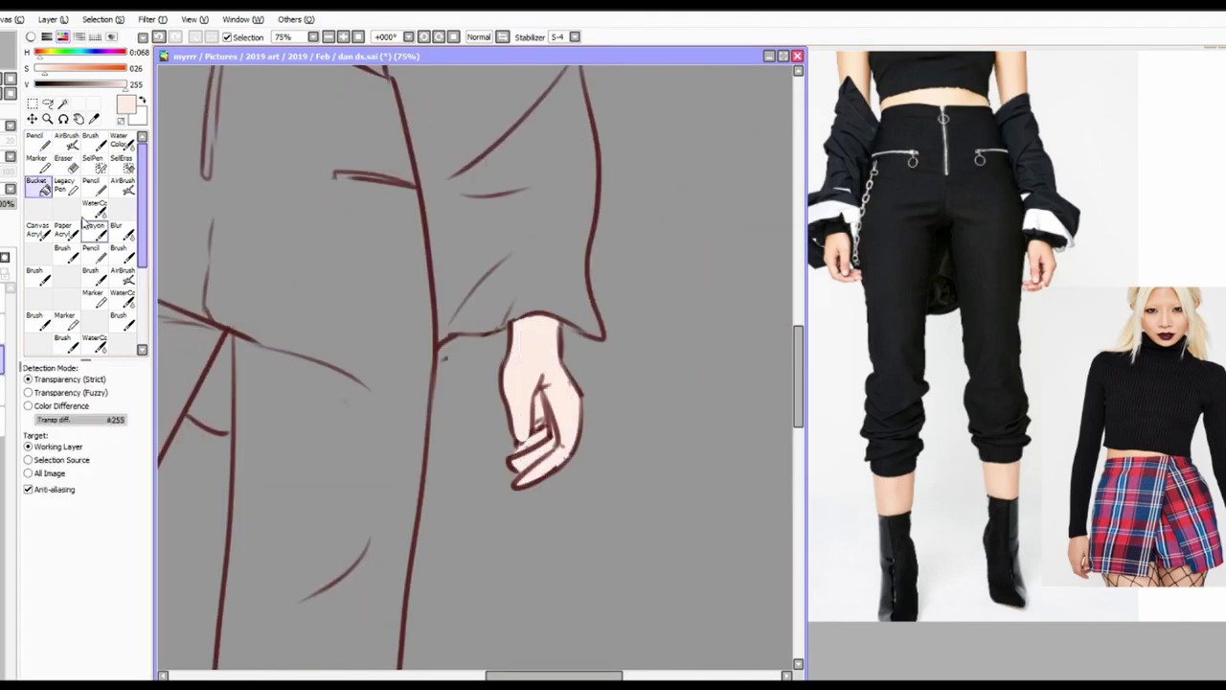
Outline both bare lower legs between trouser cuffs and boots in the skin tone and fill them
key(n)
scroll(537, 421, down, 5)
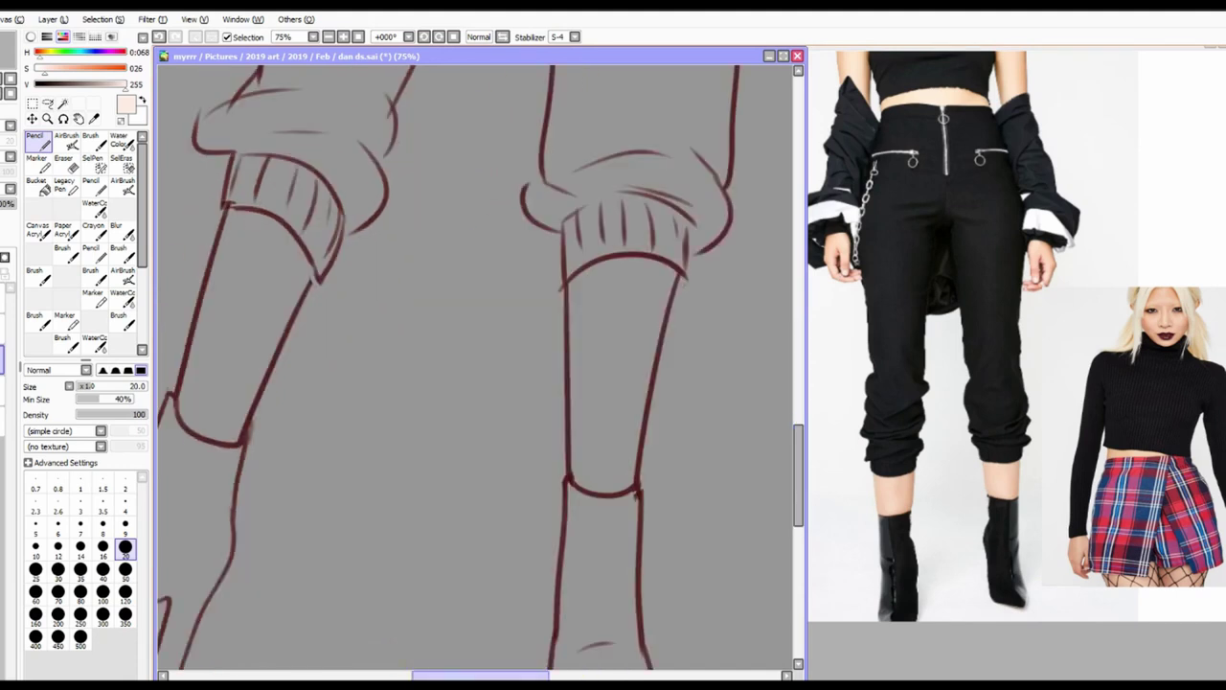
scroll(478, 383, left, 1)
mouse_move(349, 275)
mouse_down()
mouse_move(219, 401)
mouse_move(350, 275)
mouse_up()
mouse_move(605, 275)
mouse_down()
mouse_move(607, 359)
mouse_move(697, 326)
mouse_move(718, 268)
mouse_up()
key(g)
click(273, 316)
click(656, 373)
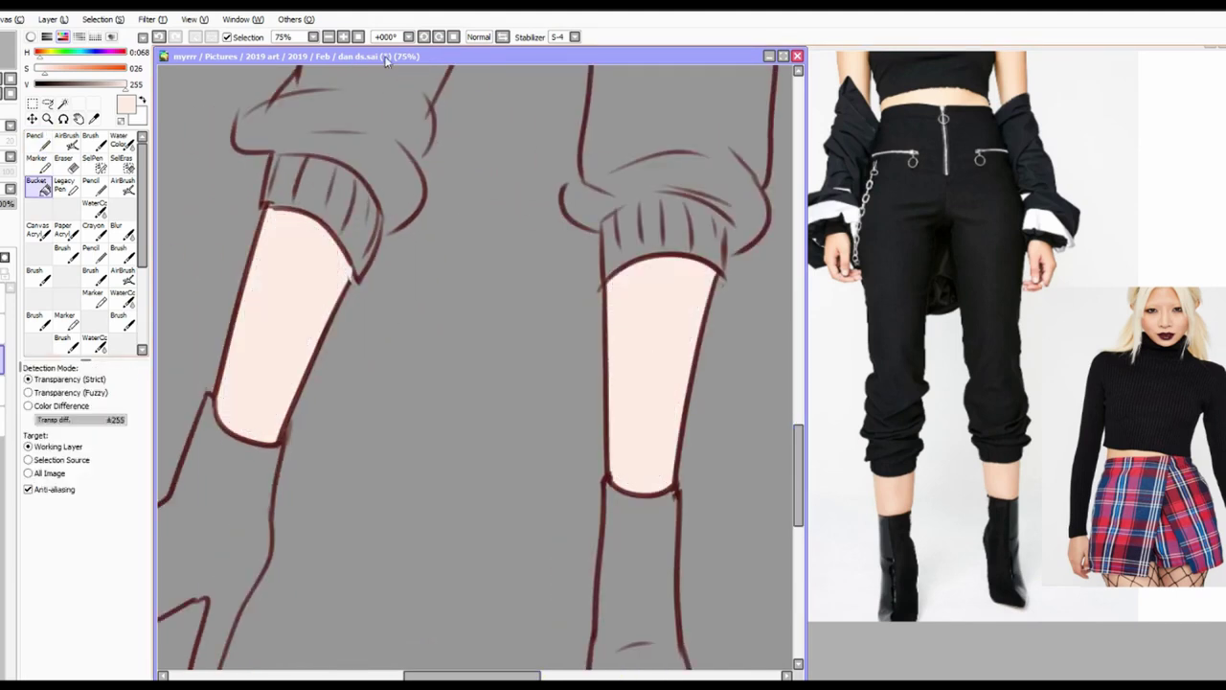
Outline the exposed midriff between crop top and trousers in the skin tone and fill it
key(ctrl+minus)
key(n)
drag(481, 398, 580, 370)
key(g)
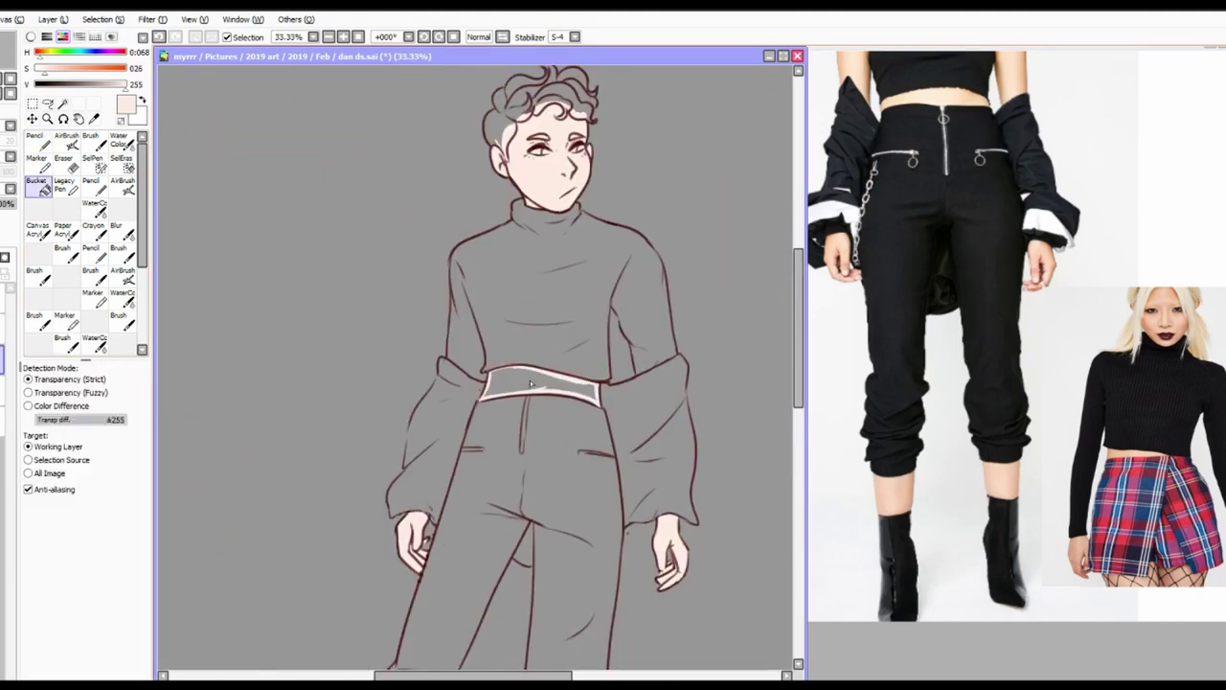
click(541, 388)
Outline the turtleneck crop top in near-black teal (H 3:024, S 018, V 030) and fill it, sleeves included
alt+click(525, 204)
key(n)
mouse_move(521, 199)
mouse_down()
mouse_move(659, 262)
mouse_move(510, 225)
mouse_up()
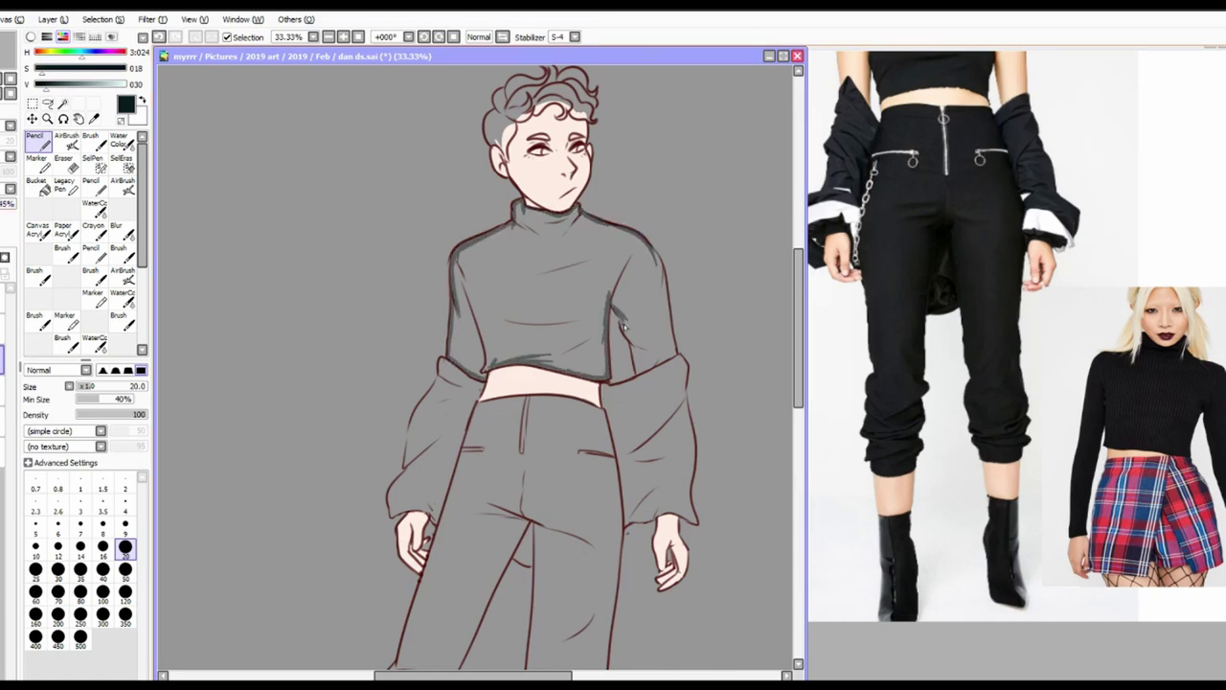
mouse_move(622, 326)
mouse_down()
mouse_move(671, 287)
mouse_move(669, 335)
mouse_up()
key(g)
click(536, 288)
Outline the cuffed trousers in the near-black teal (H 3:024, S 018, V 030) and fill both legs, cuffs included
key(n)
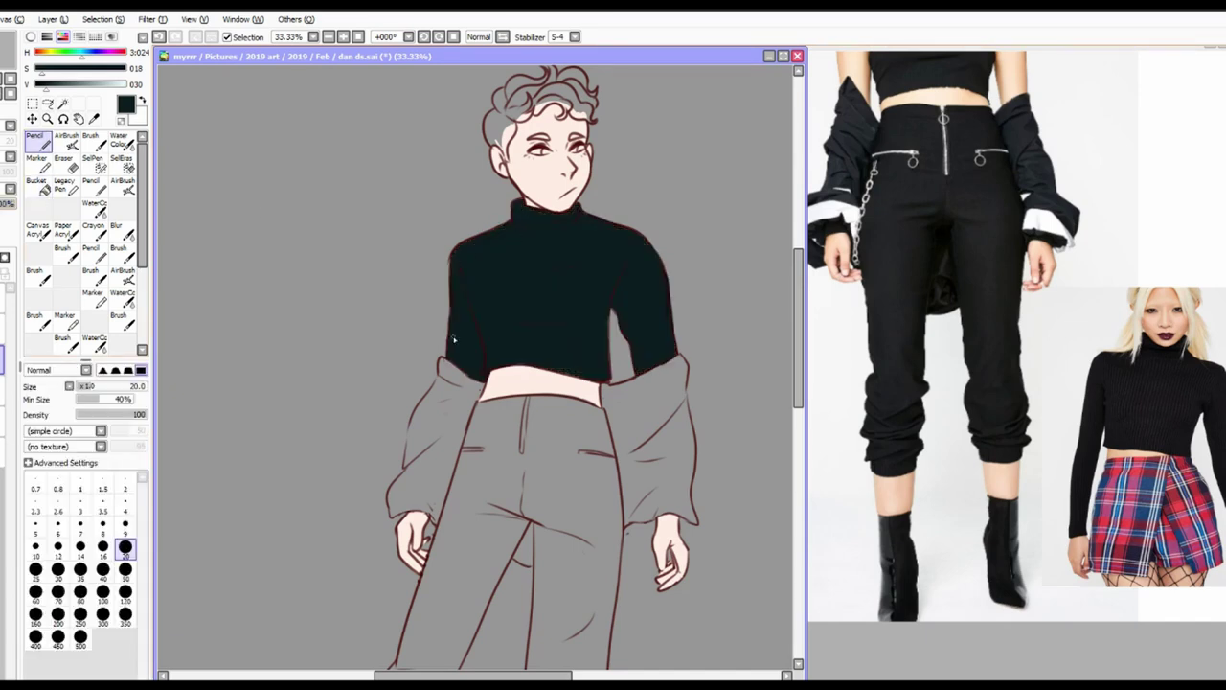
scroll(454, 339, down, 5)
mouse_move(451, 435)
mouse_down()
mouse_move(435, 330)
mouse_move(464, 229)
mouse_move(460, 256)
mouse_up()
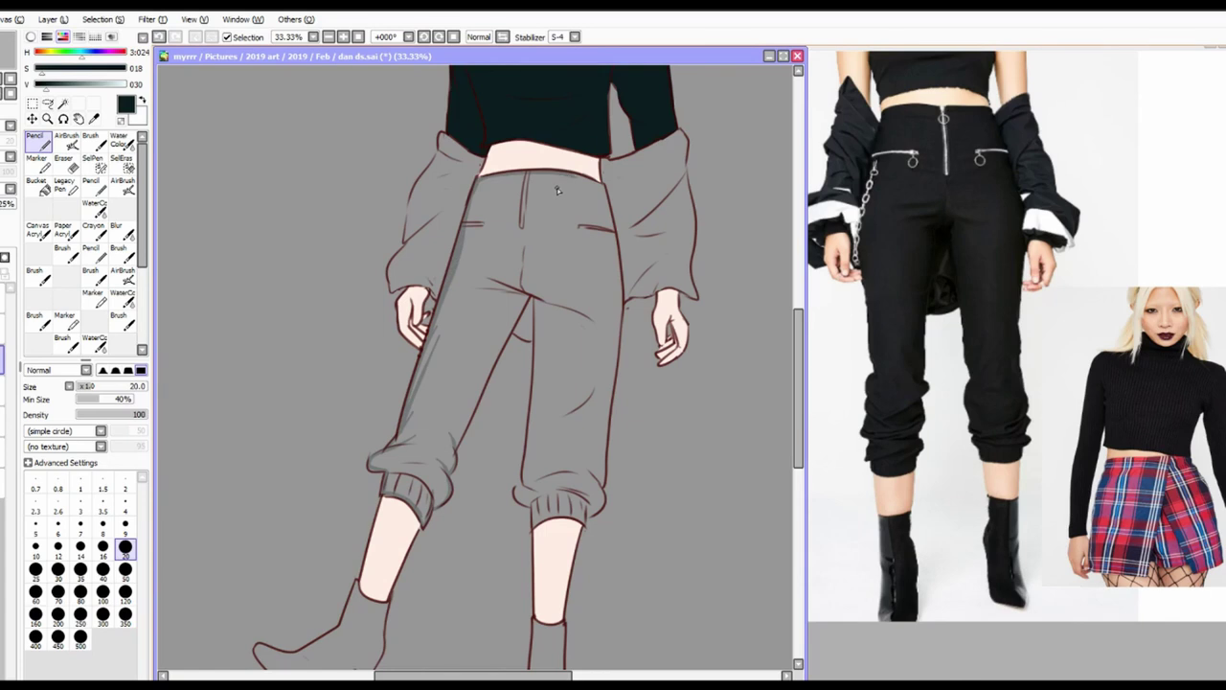
mouse_move(602, 184)
mouse_down()
mouse_move(618, 314)
mouse_move(602, 490)
mouse_up()
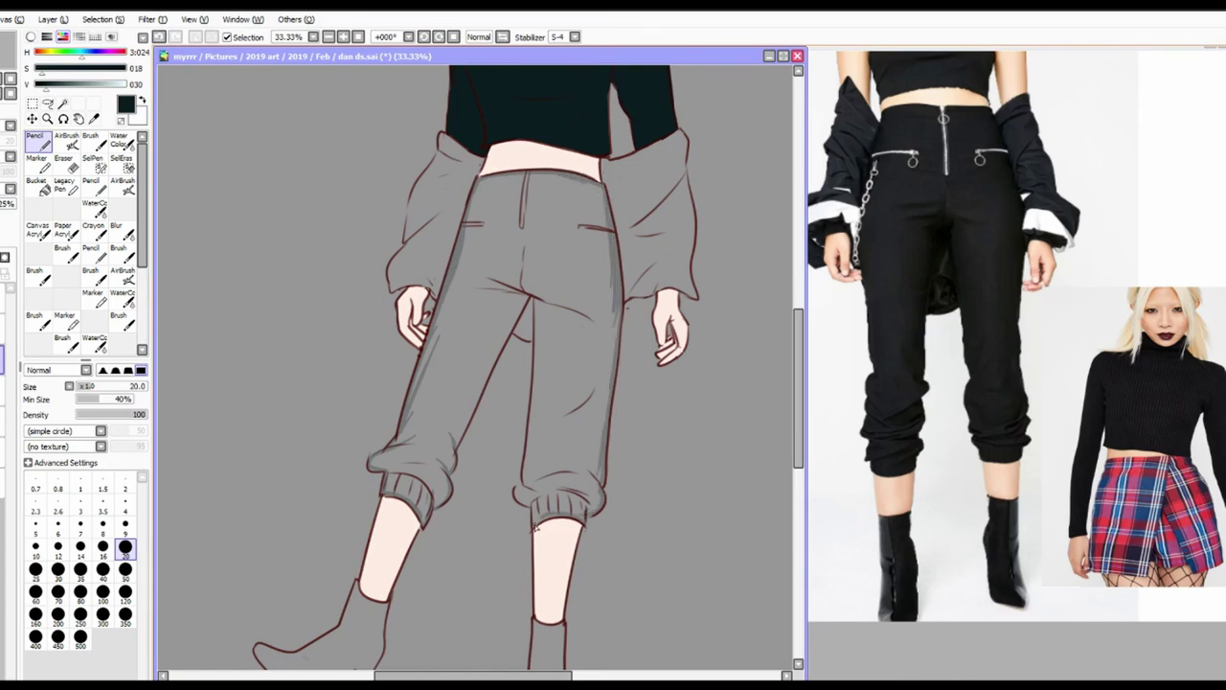
mouse_move(527, 493)
mouse_down()
mouse_move(535, 327)
mouse_move(466, 418)
mouse_up()
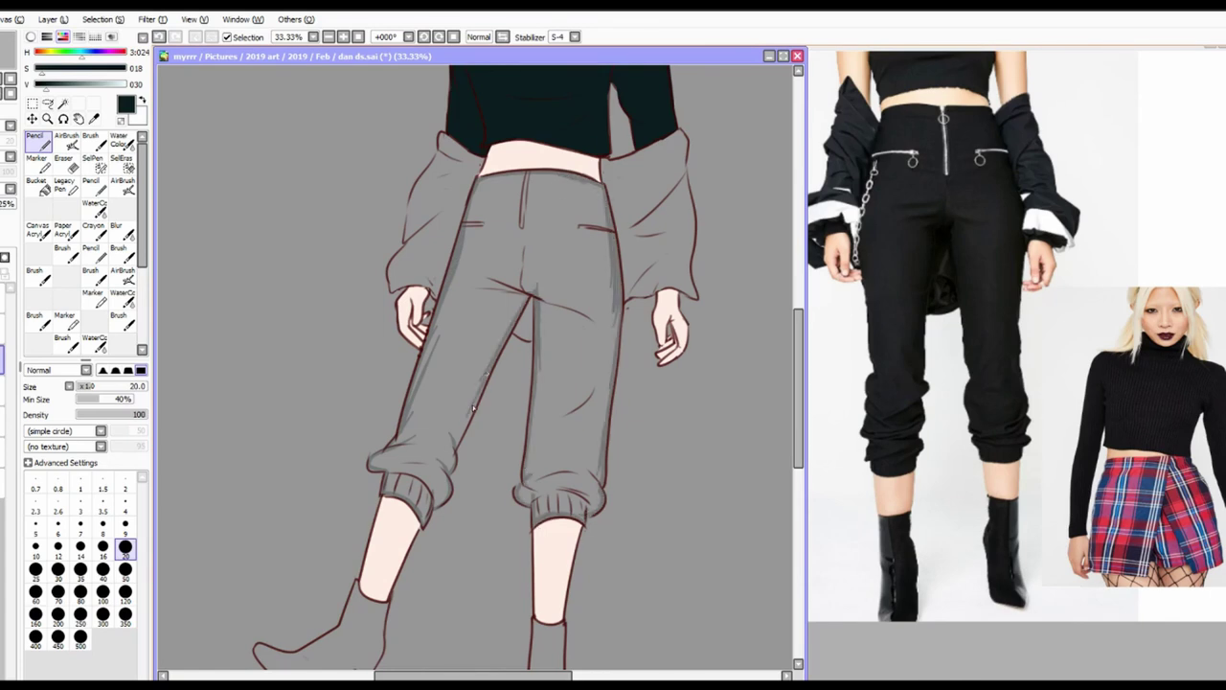
click(537, 360)
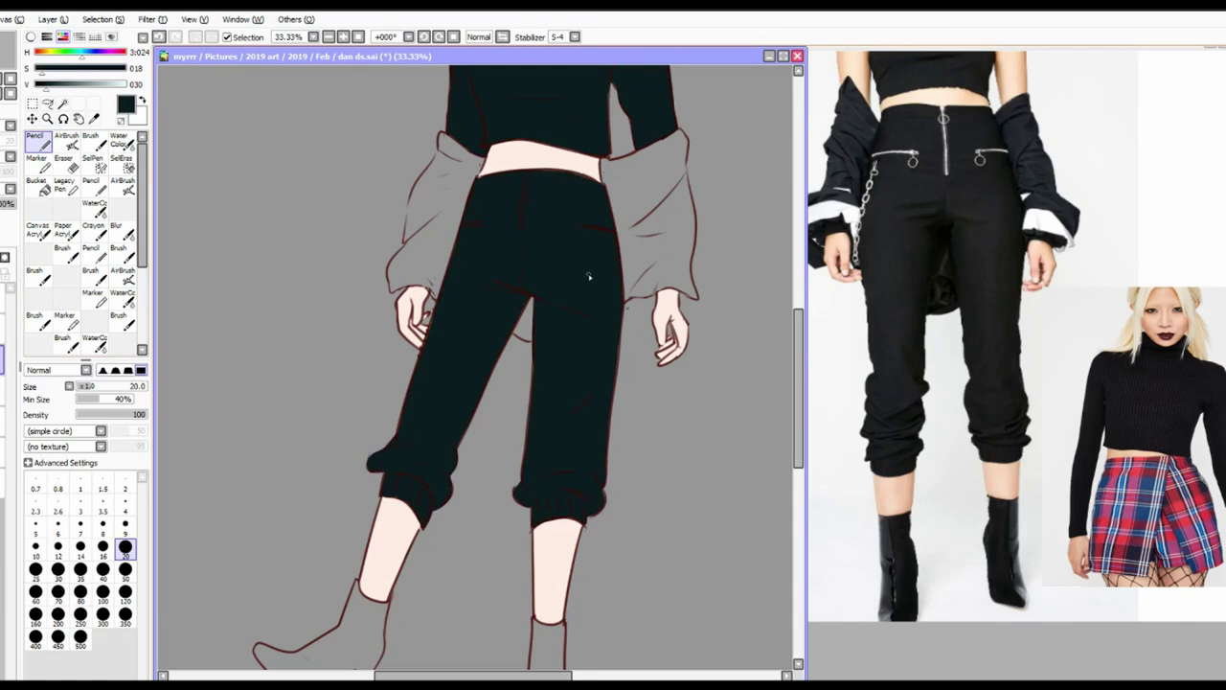
On another layer, outline both jacket sleeves and the jacket piece between the legs in dark slate (S 012, V 046) and fill them
click(3, 390)
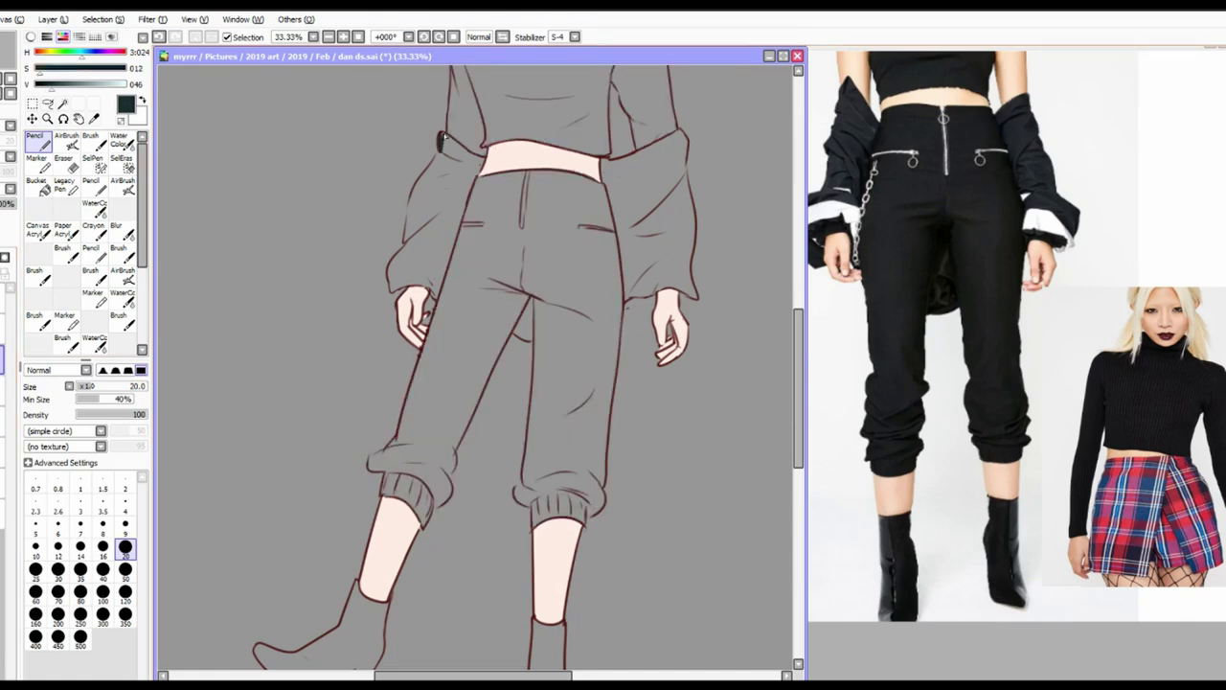
mouse_move(439, 134)
mouse_down()
mouse_move(466, 199)
mouse_move(448, 254)
mouse_move(433, 290)
mouse_move(395, 284)
mouse_move(416, 172)
mouse_up()
click(431, 220)
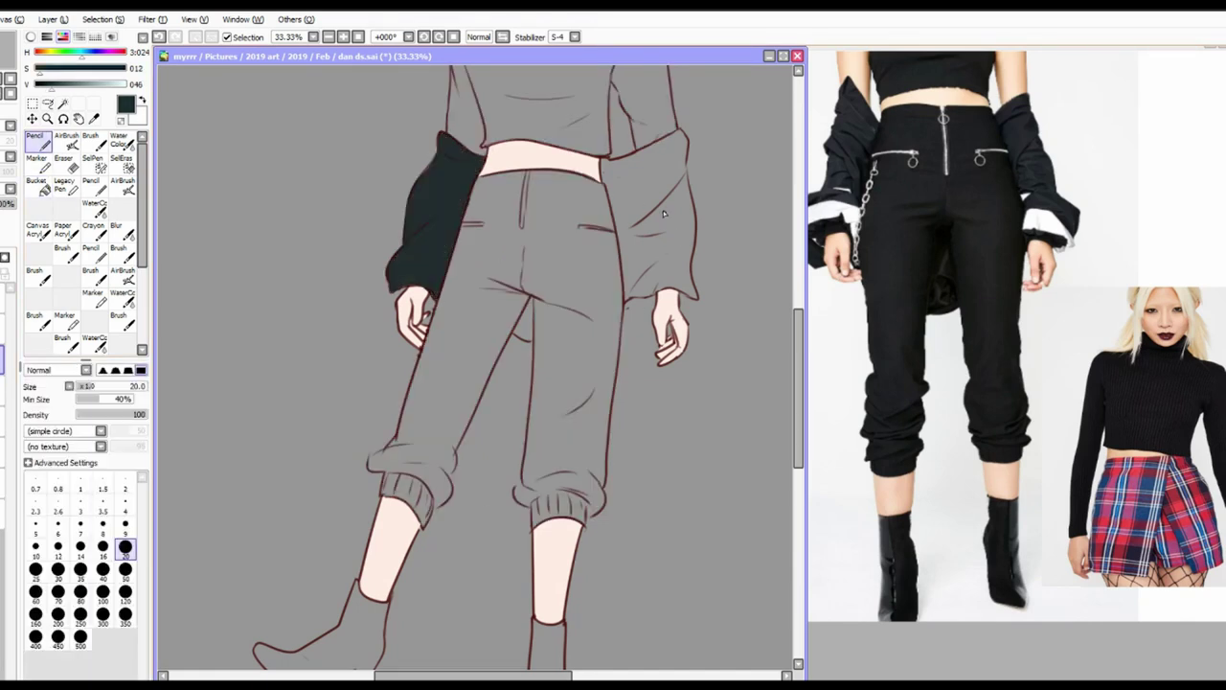
drag(686, 154, 697, 302)
drag(621, 240, 623, 292)
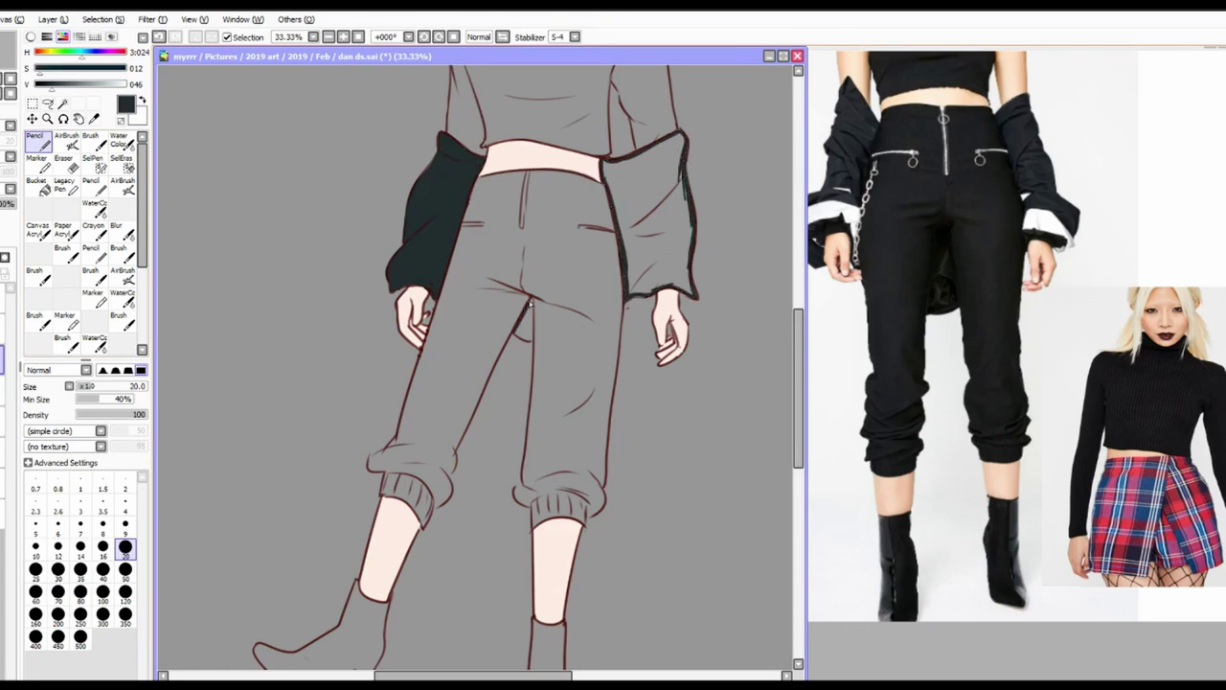
key(b)
click(651, 221)
click(527, 335)
key(n)
drag(463, 150, 613, 155)
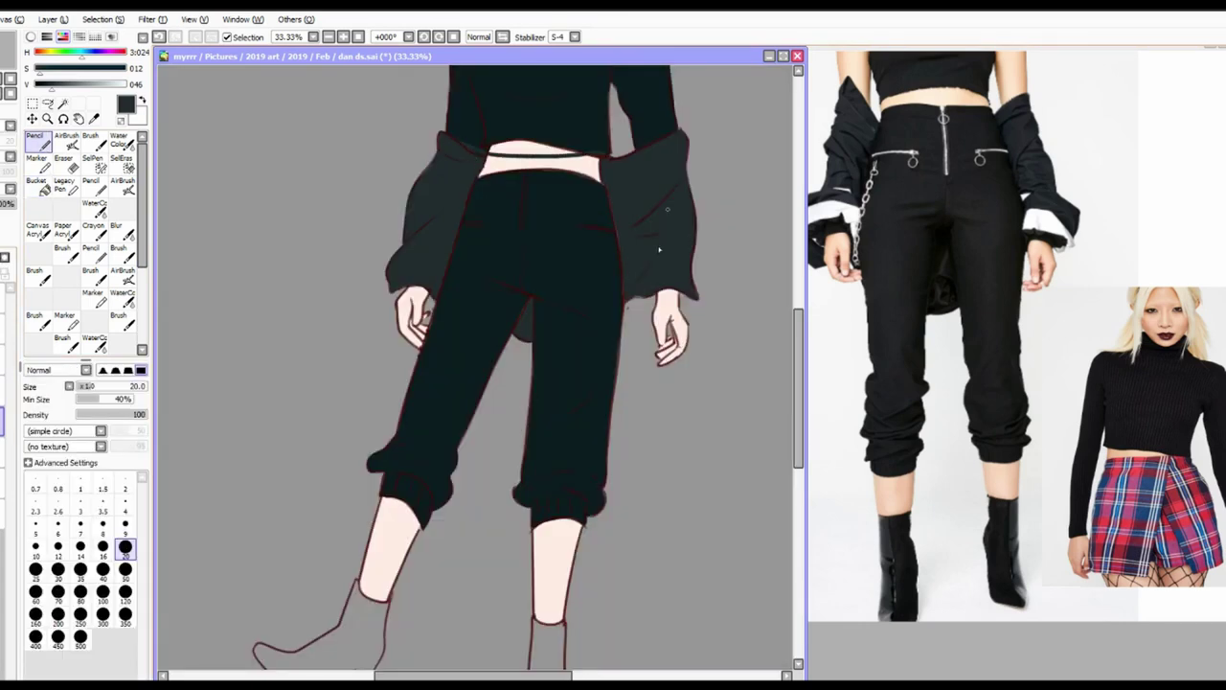
key(ctrl+z)
Outline both heeled boots in dark slate (S 012, V 038) on their own layer with the size 20 Pencil and fill them
key(b)
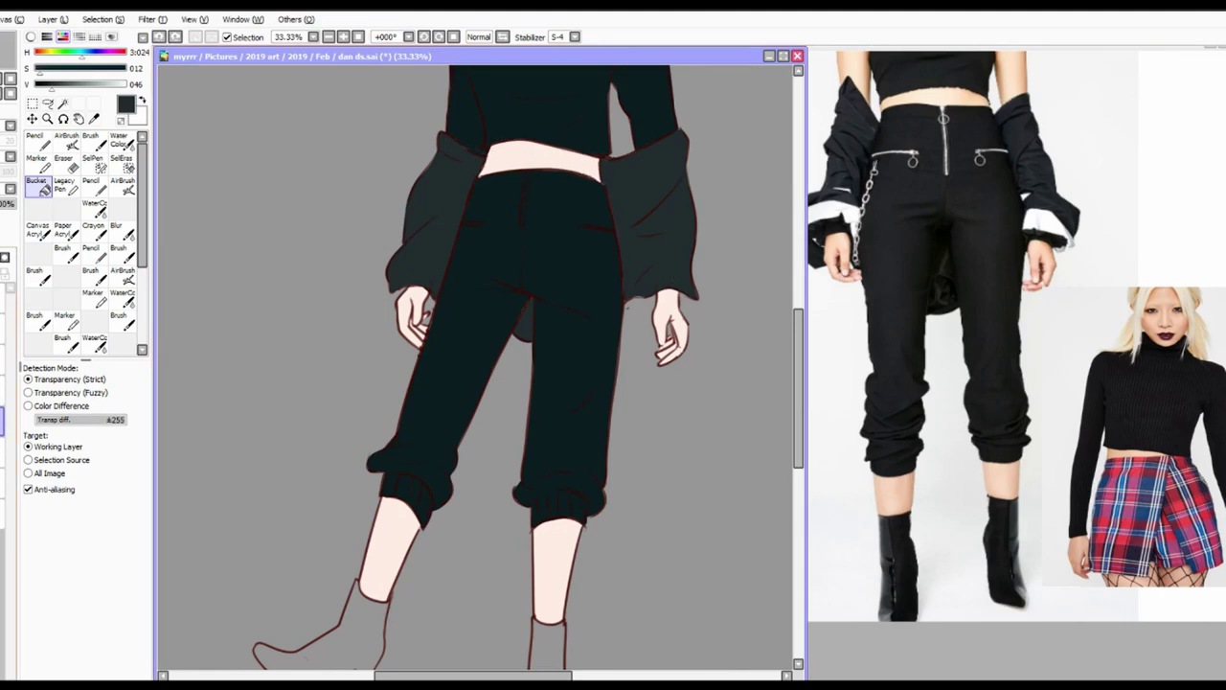
click(48, 146)
key(b)
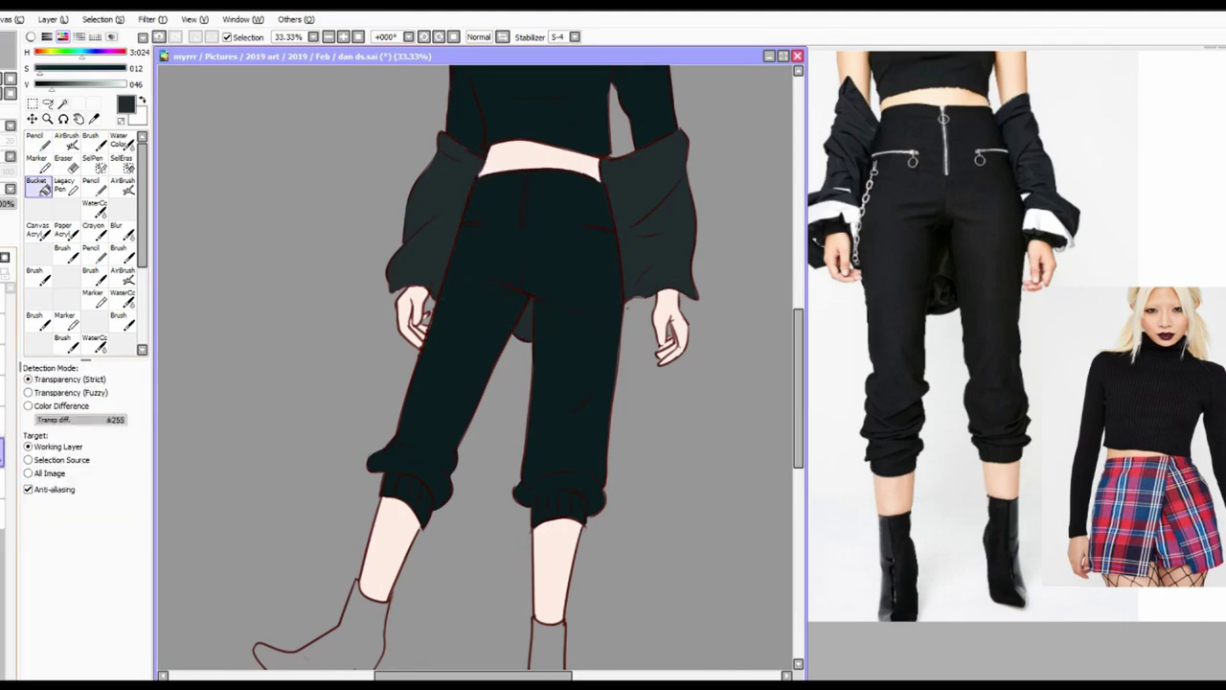
scroll(534, 441, down, 4)
key(n)
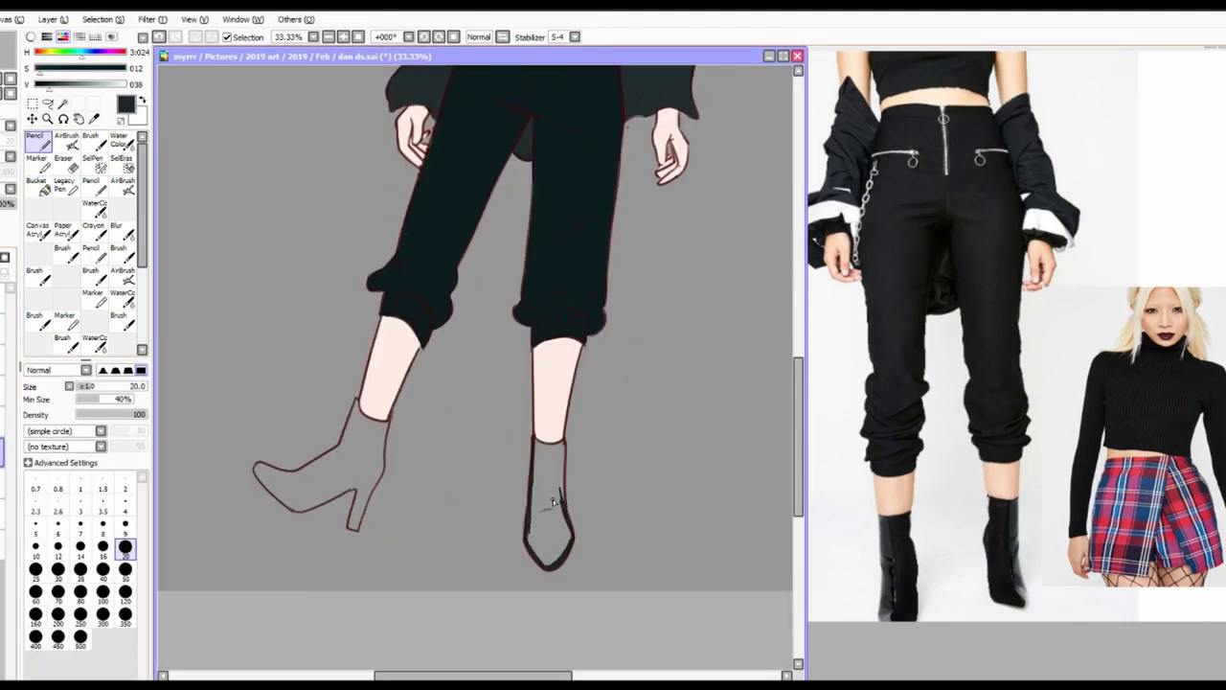
mouse_move(356, 402)
mouse_down()
mouse_move(287, 477)
mouse_move(364, 487)
mouse_up()
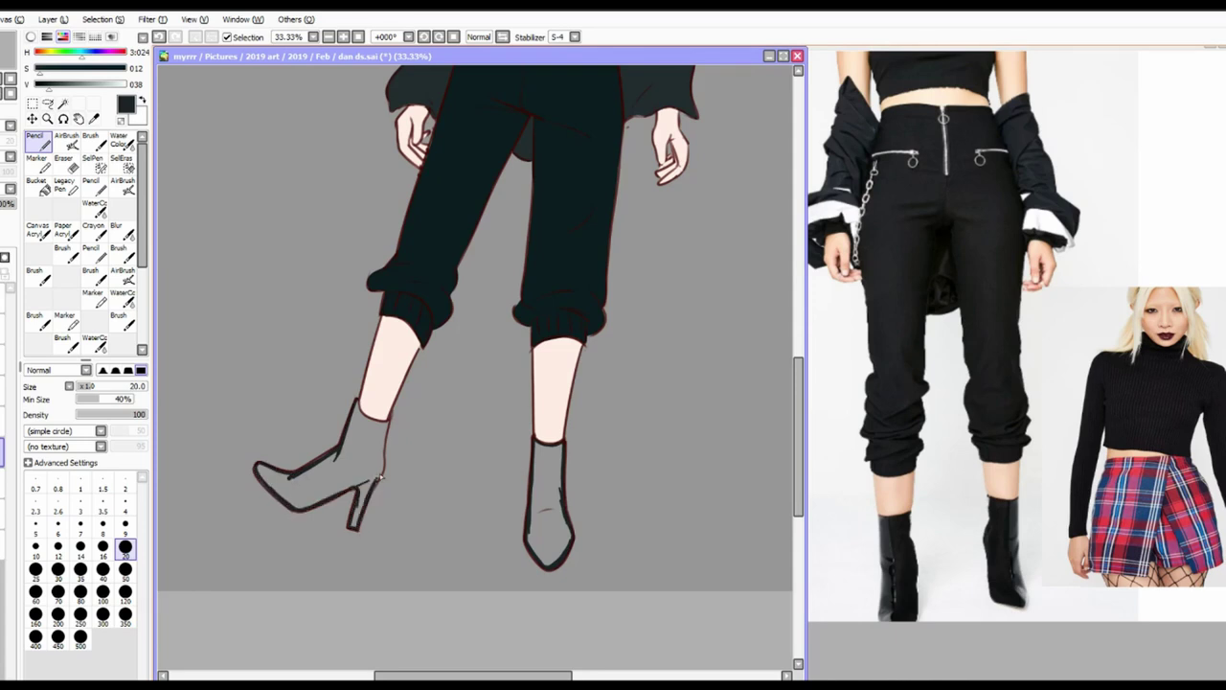
key(b)
Outline the curly hair in dark brown (H 0:012, S 036, V 086) and fill it
scroll(365, 430, up, 6)
scroll(446, 238, up, 1)
key(n)
alt+click(446, 238)
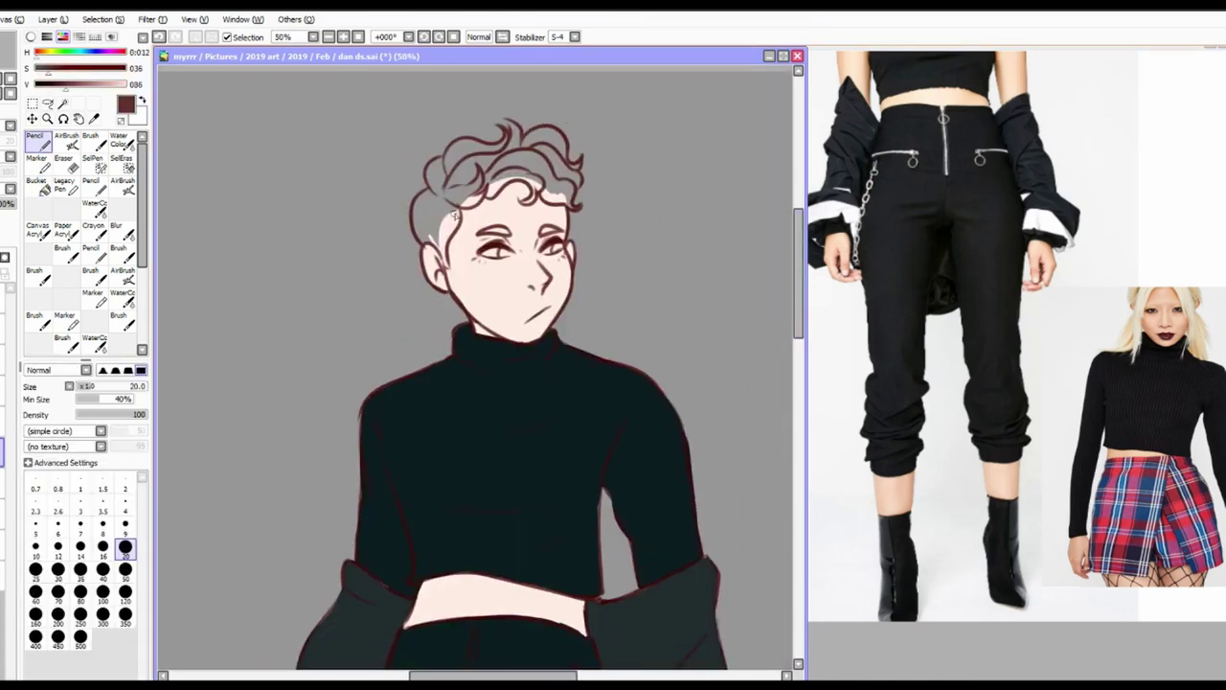
mouse_move(446, 238)
mouse_down()
mouse_move(434, 189)
mouse_move(408, 222)
mouse_move(438, 134)
mouse_move(498, 140)
mouse_up()
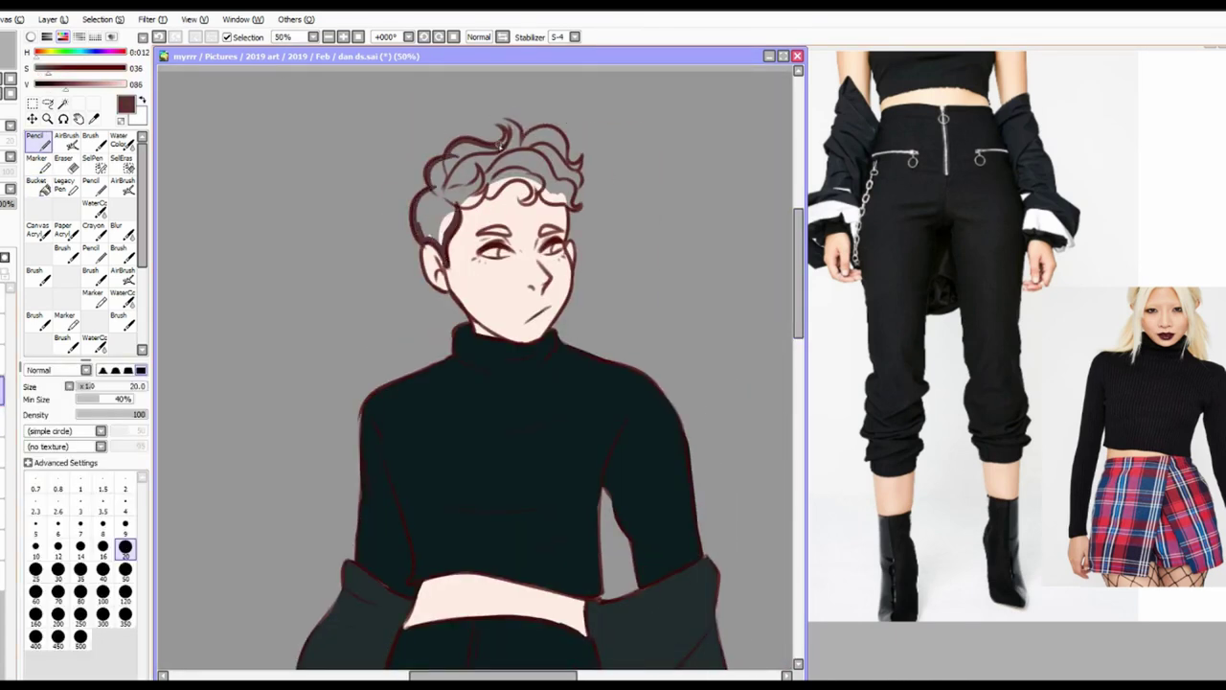
key(b)
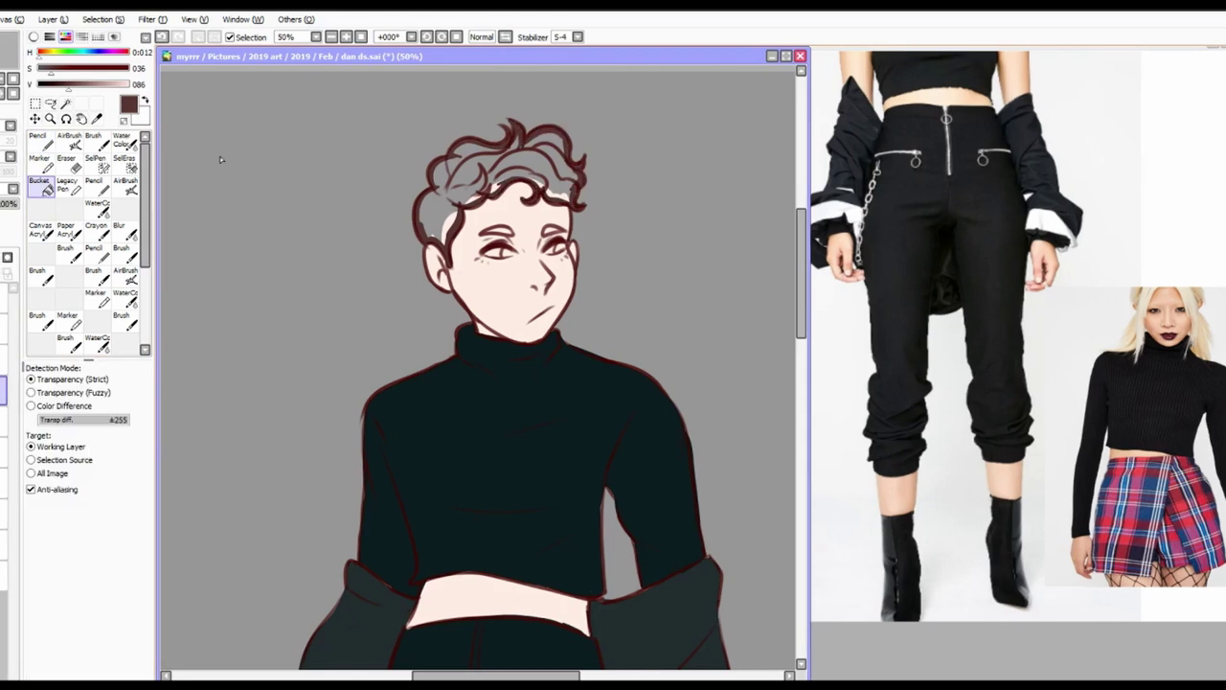
click(498, 163)
Complete the curls and eyebrows in the same brown and add thin stray strands around the hair with the Pencil at size 9
key(n)
mouse_move(429, 188)
mouse_down()
mouse_move(413, 220)
mouse_move(491, 134)
mouse_move(580, 157)
mouse_move(590, 196)
mouse_up()
key(bracketleft)
key(bracketleft)
key(bracketleft)
key(bracketleft)
key(bracketleft)
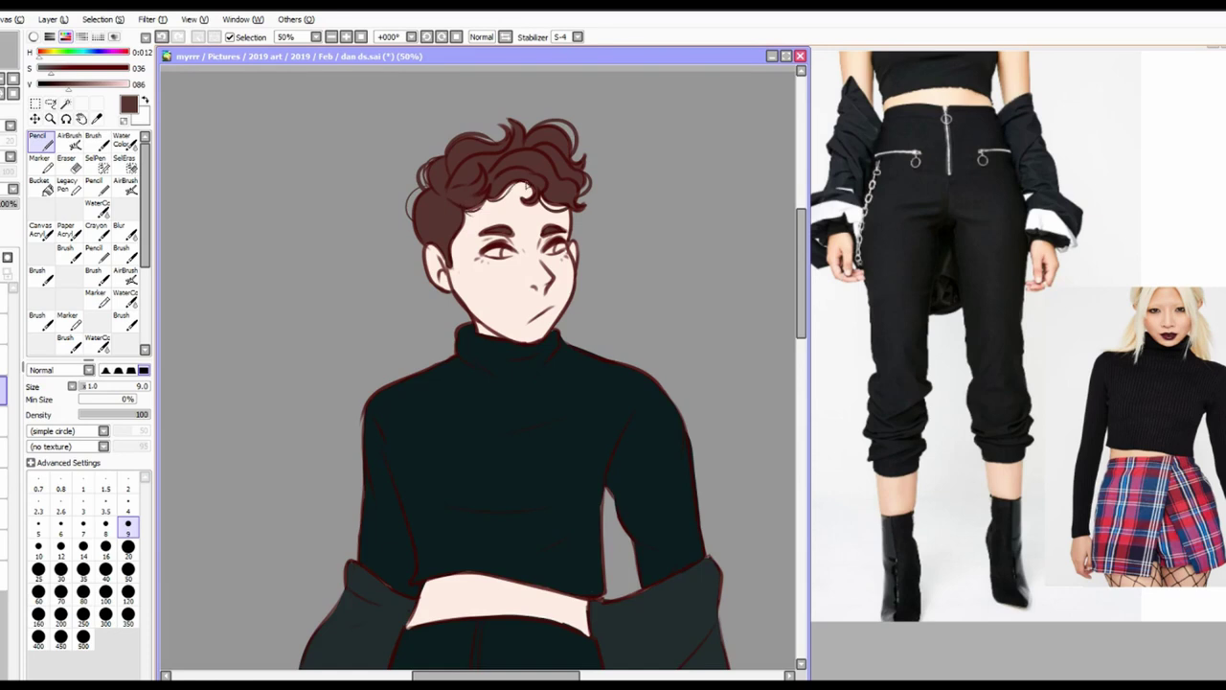
Refill the skin areas with a warmer skin tone (H 0:072, S 048, V 255)
key(b)
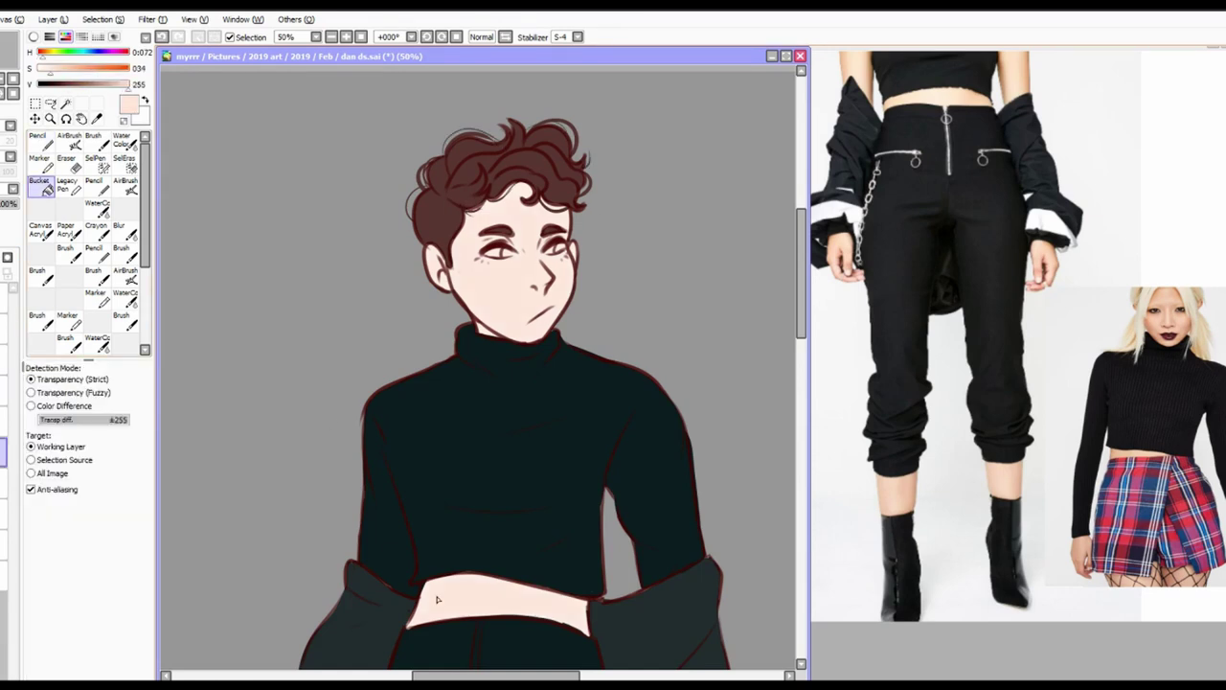
scroll(356, 243, down, 2)
click(393, 392)
click(585, 395)
click(376, 565)
scroll(498, 287, up, 3)
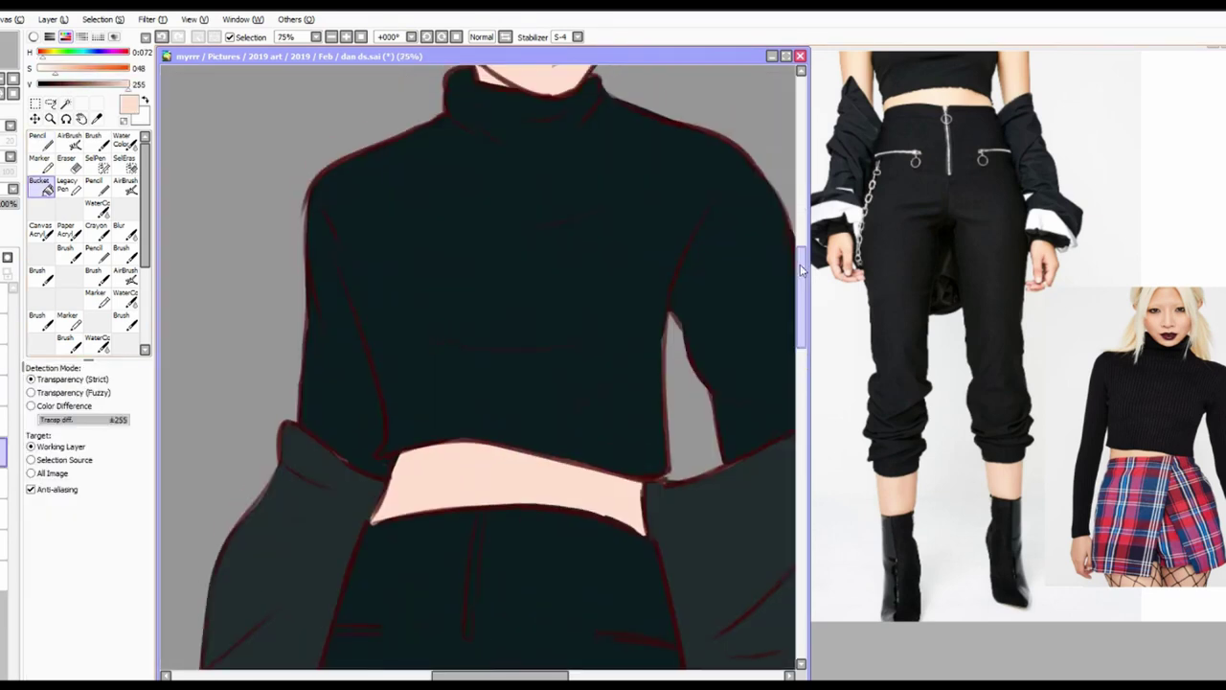
Paint the whites of both eyes in pure white with the Pencil at size 20
drag(518, 115, 518, 536)
key(n)
alt+click(515, 279)
key(bracketright)
key(bracketright)
key(bracketright)
key(bracketright)
key(bracketright)
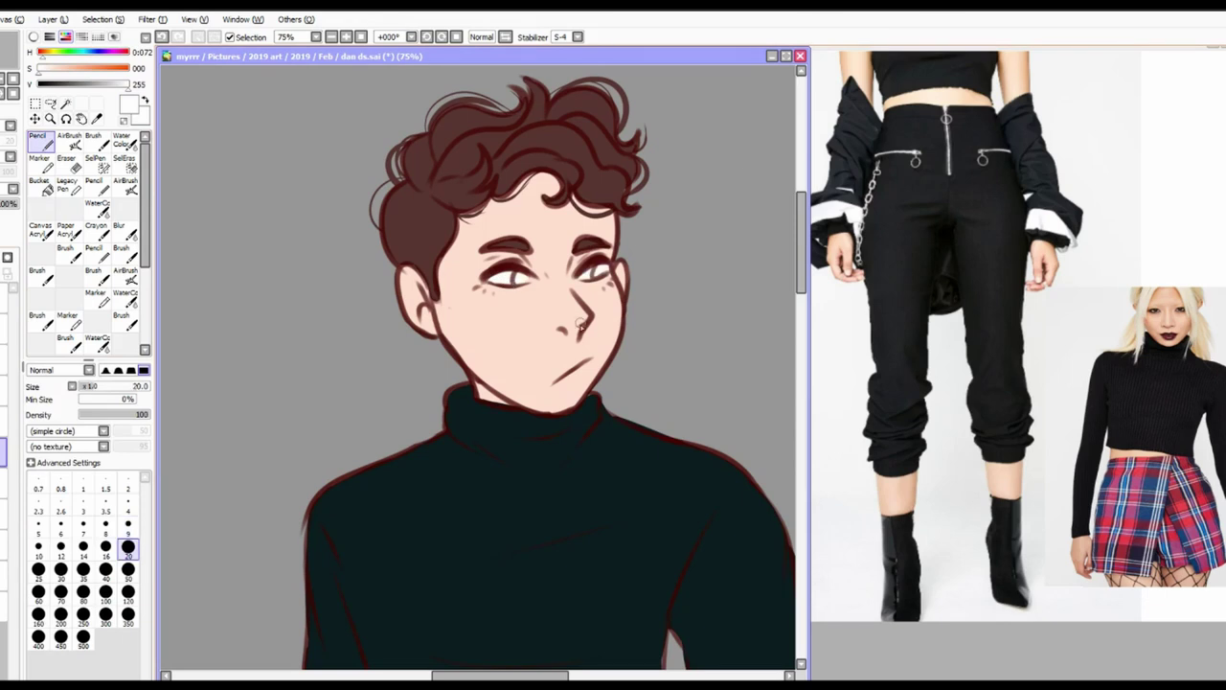
Paint both irises in very dark red (H 0:000, S 250, V 038) and set the Pencil to size 9
alt+click(522, 277)
scroll(605, 268, up, 1)
key(bracketleft)
key(bracketleft)
key(bracketleft)
key(bracketleft)
key(bracketleft)
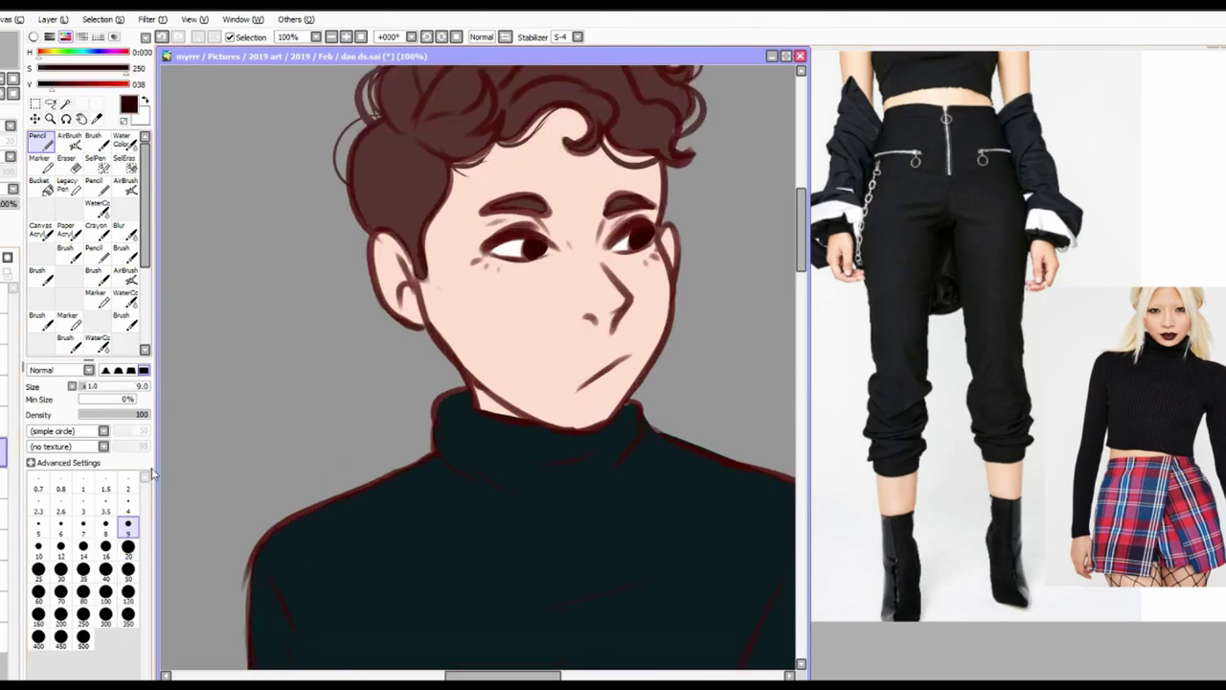
Draw thick black upper lash lines over both eyes with the size 9 Pencil
alt+click(525, 247)
drag(483, 245, 546, 234)
drag(607, 234, 657, 230)
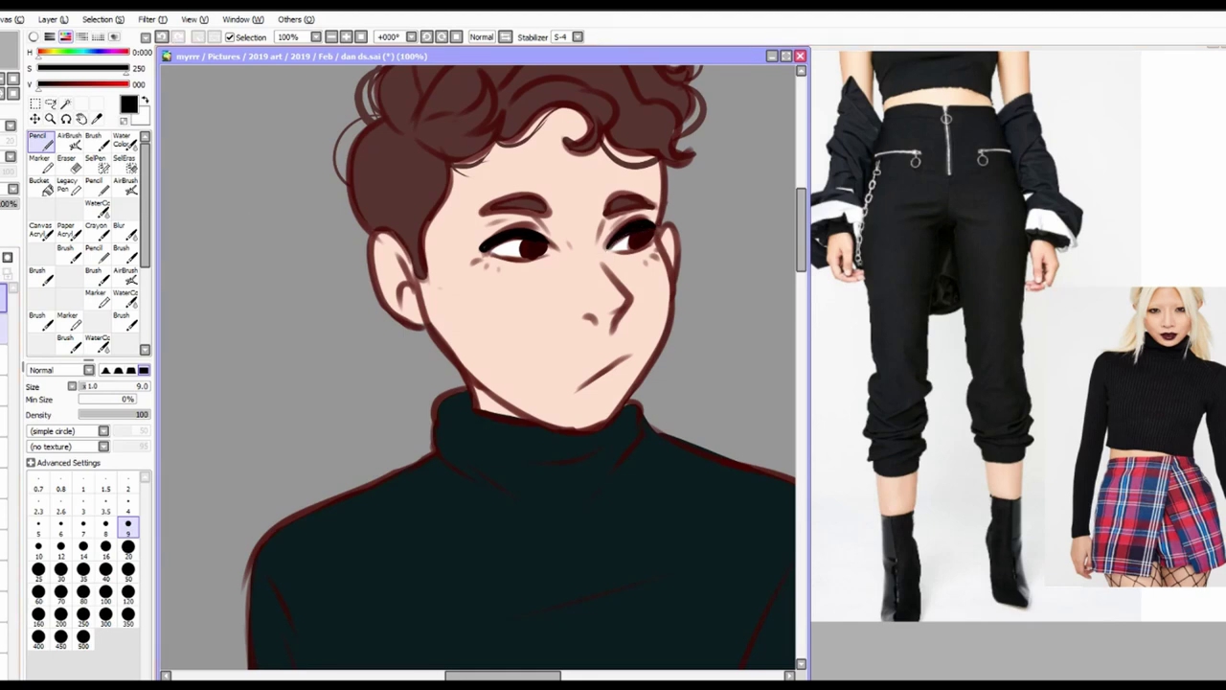
Shade the neck, nose tip, eyelid and forehead below the curls in orange (H 0:060, S 250, V 255) with the watercolour brush
click(97, 342)
drag(469, 410, 517, 397)
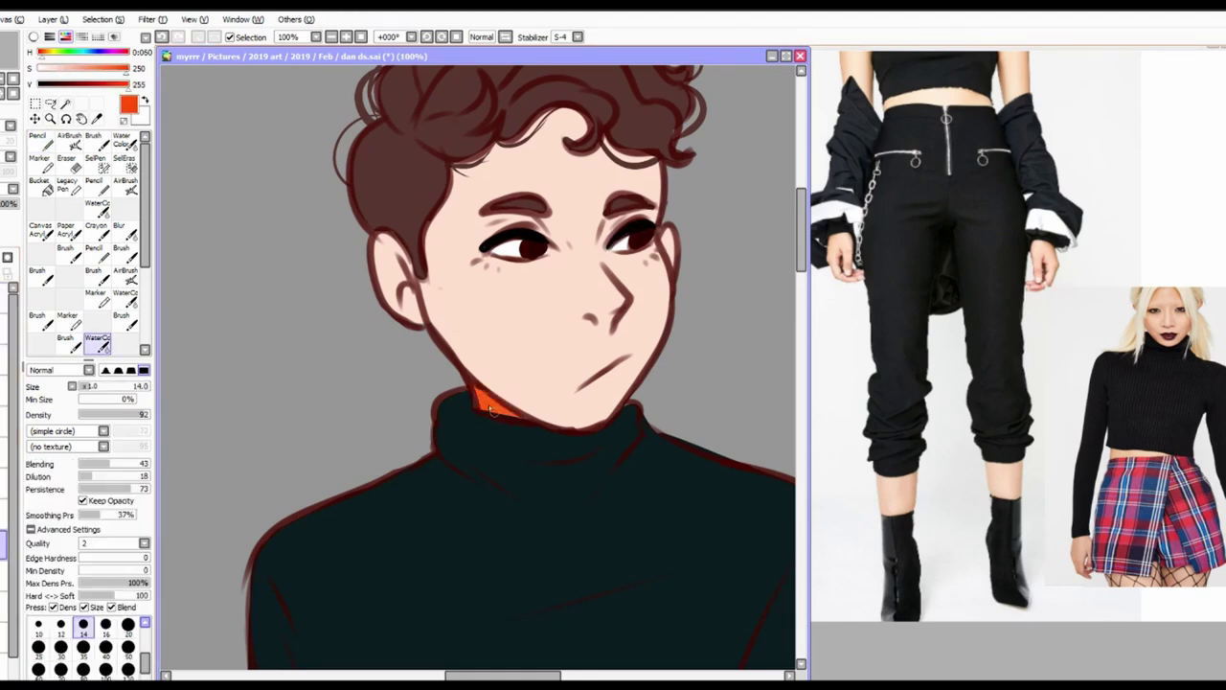
mouse_move(627, 302)
mouse_down()
mouse_move(585, 326)
mouse_move(610, 326)
mouse_up()
key(bracketright)
drag(477, 230, 548, 226)
drag(507, 134, 656, 186)
key(bracketright)
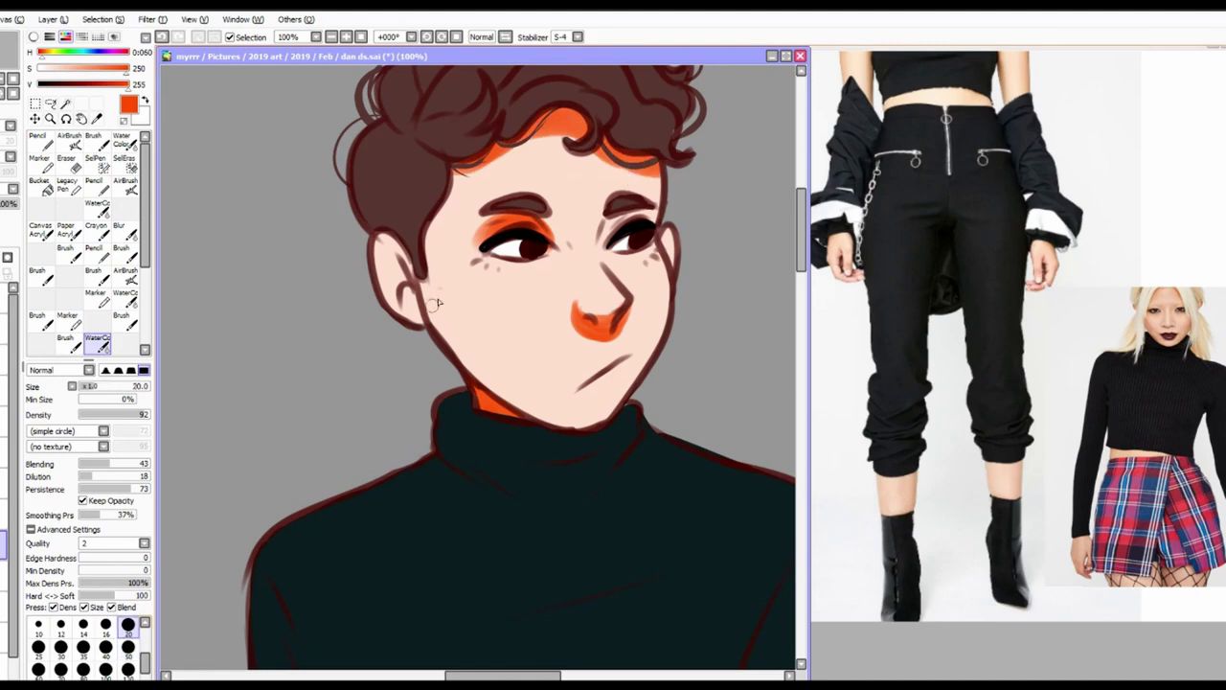
Add orange shading inside both ears, at the inner eye corners, along the nose bridge and by the hairline at size 20
drag(669, 235, 671, 272)
drag(383, 248, 393, 274)
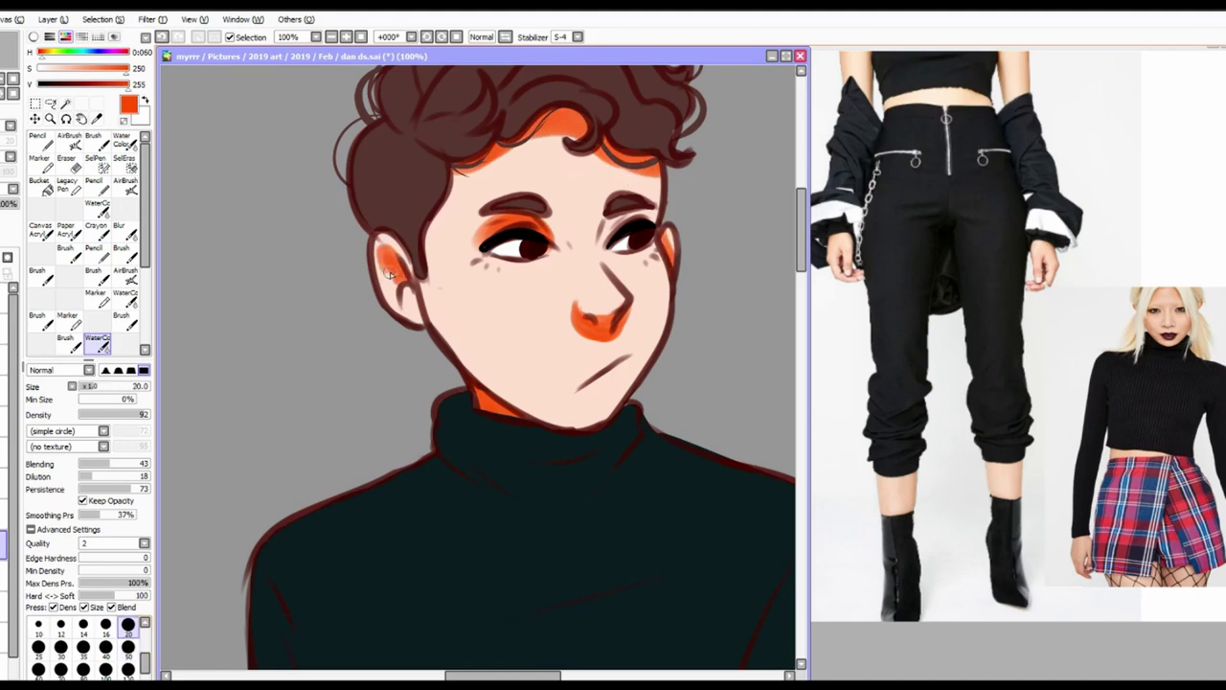
drag(553, 234, 575, 276)
mouse_move(602, 220)
mouse_down()
mouse_move(656, 215)
mouse_move(606, 302)
mouse_move(627, 324)
mouse_up()
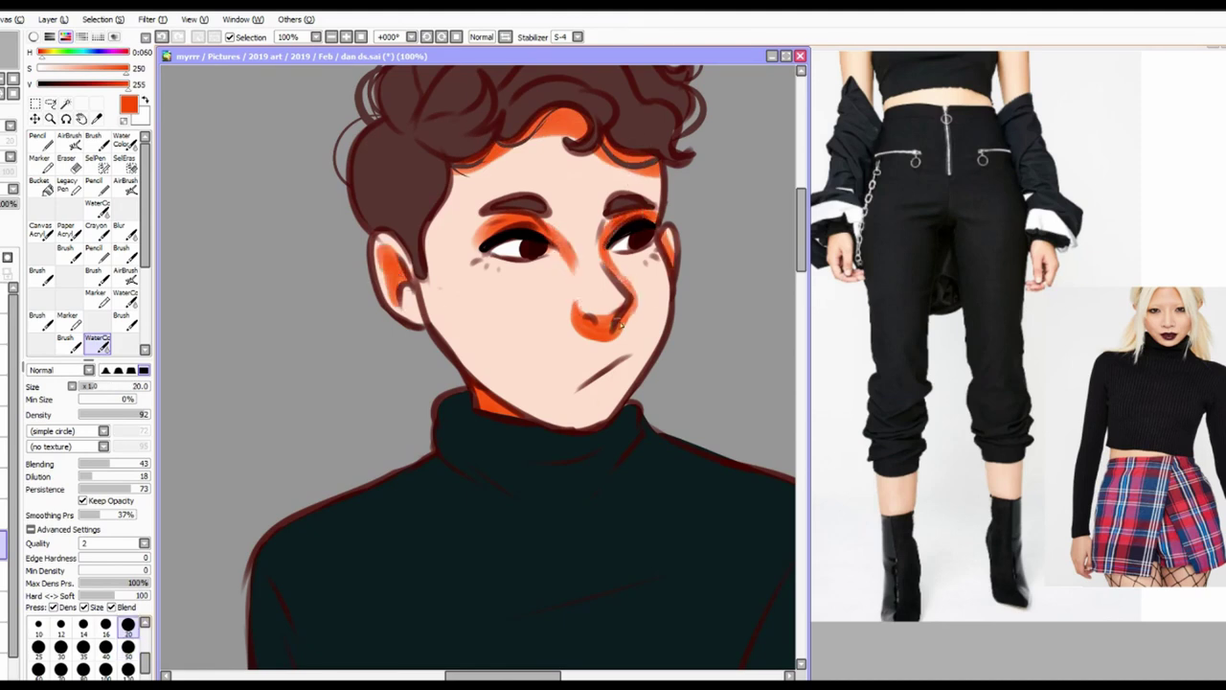
click(606, 397)
drag(464, 172, 447, 199)
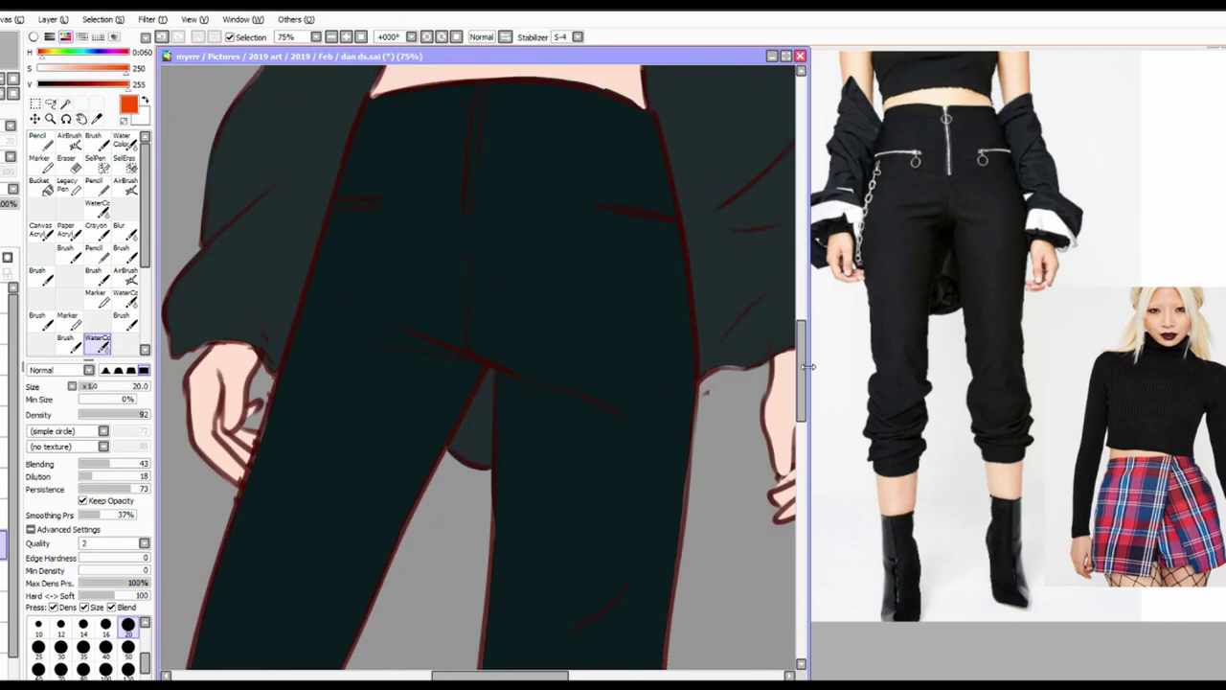
Shade both hands in orange at the wrists below the sleeves and around the fingers
drag(230, 527, 251, 574)
drag(213, 450, 235, 537)
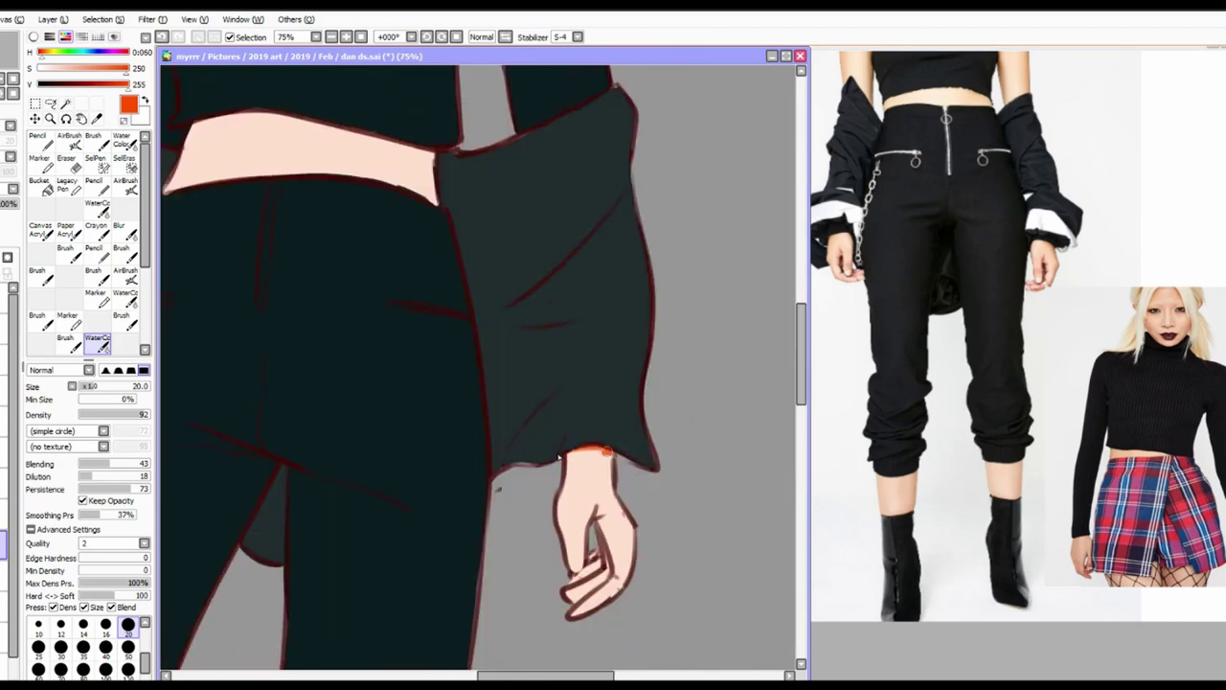
drag(591, 509, 603, 593)
Enlarge the watercolour brush to size 50 and shade the bare lower legs in orange below the cuffs, along the sides and above the boots
key(bracketright)
key(bracketright)
key(bracketright)
key(bracketright)
key(bracketright)
drag(800, 355, 805, 433)
drag(605, 451, 661, 483)
drag(624, 531, 680, 544)
mouse_move(354, 264)
mouse_down()
mouse_move(278, 355)
mouse_move(273, 489)
mouse_up()
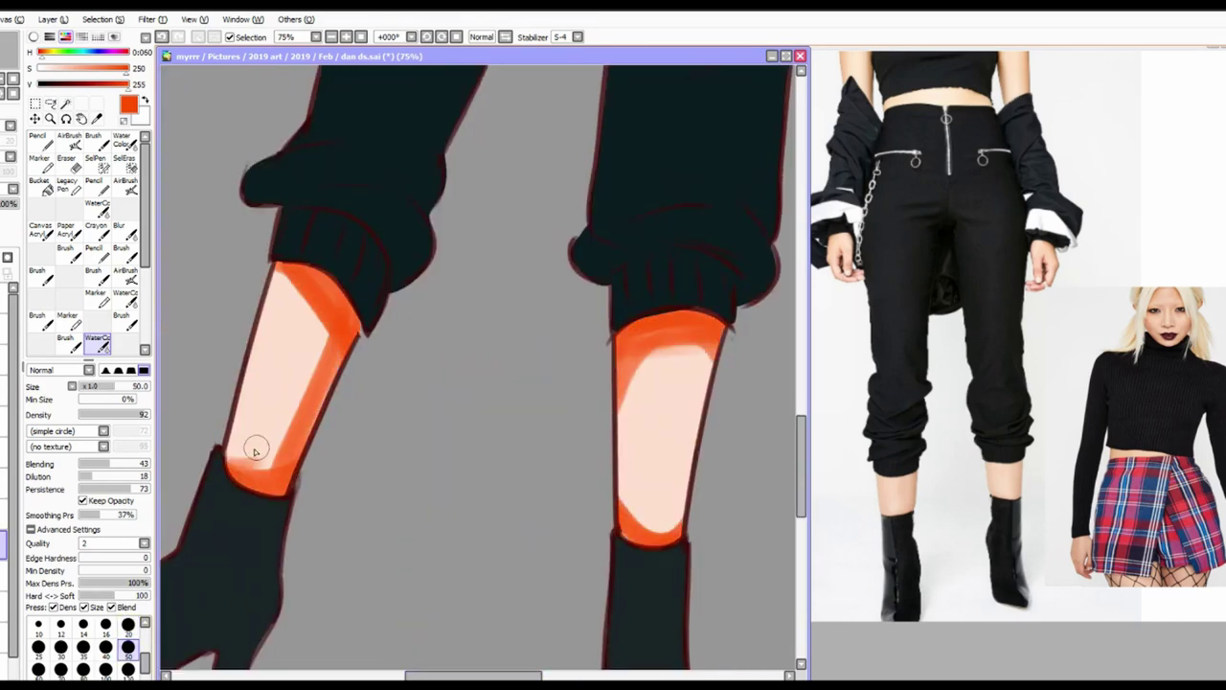
drag(316, 397, 249, 464)
Paint a second pass of orange shading on the face, neck and midriff with the brush at size 20
key(minus)
key(minus)
drag(803, 350, 802, 268)
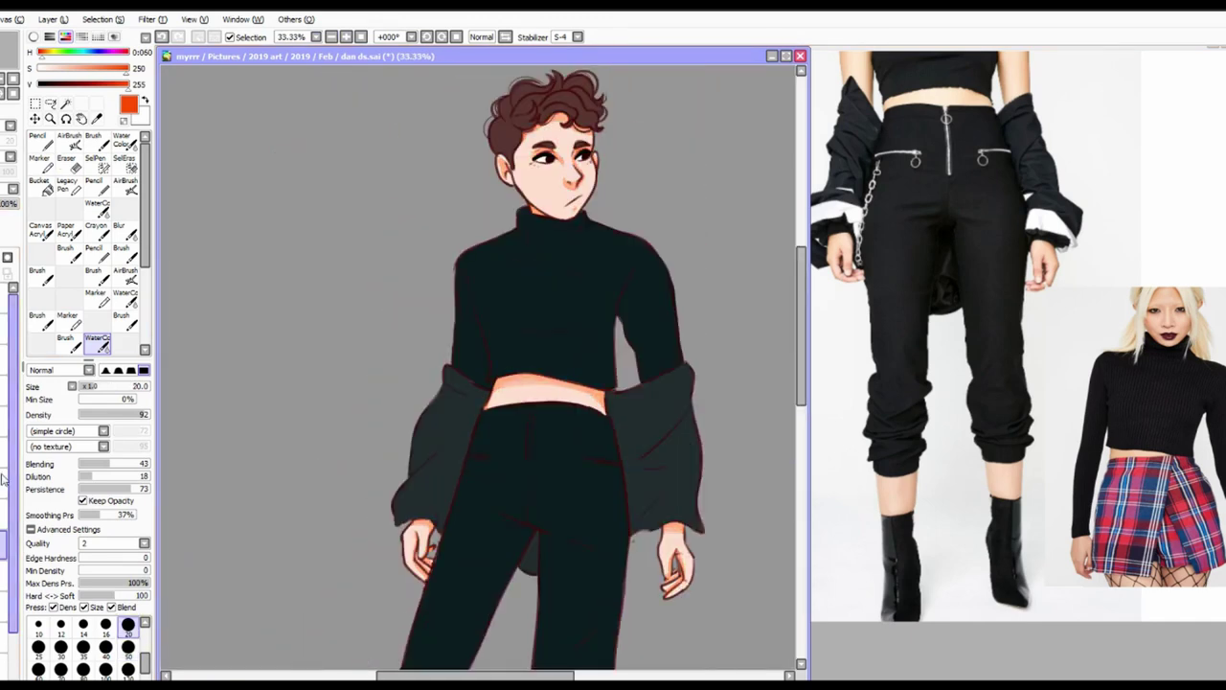
mouse_move(523, 123)
mouse_down()
mouse_move(551, 124)
mouse_move(555, 159)
mouse_up()
mouse_move(577, 153)
mouse_down()
mouse_move(598, 159)
mouse_move(581, 187)
mouse_up()
key(bracketleft)
key(bracketleft)
key(bracketleft)
key(bracketleft)
key(bracketleft)
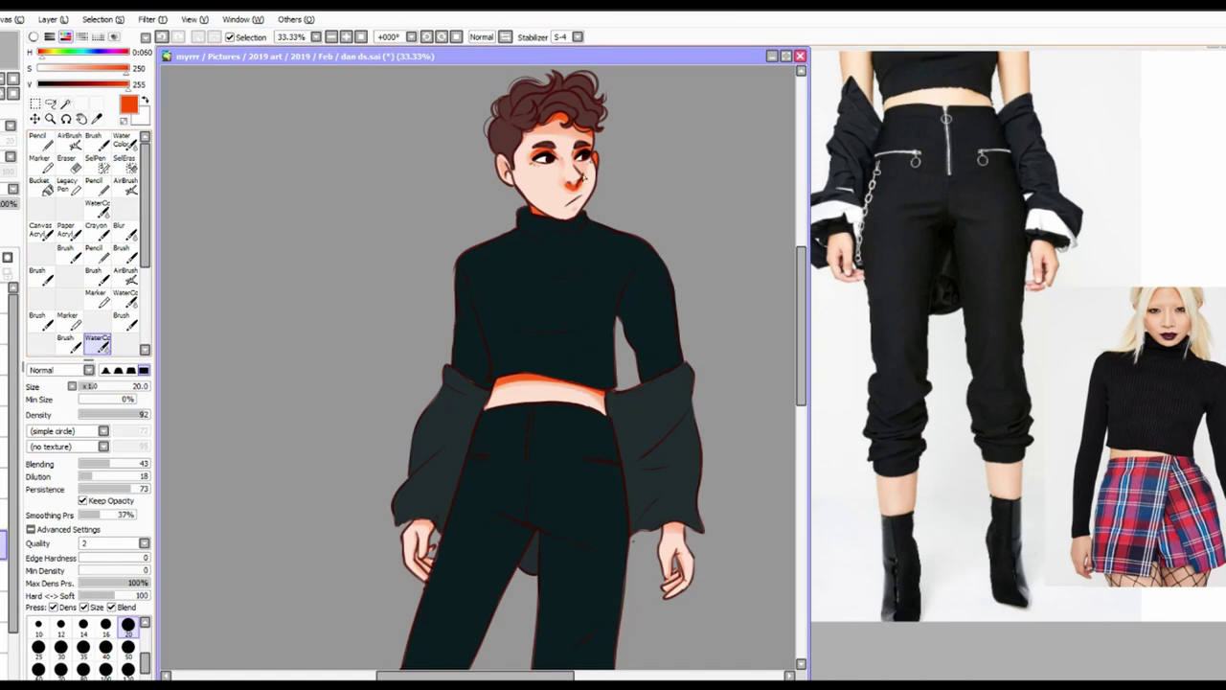
Paint a second pass of orange shading on the hands and lower legs with the brush at size 50
scroll(431, 536, down, 1)
key(bracketright)
key(bracketright)
key(bracketright)
key(bracketright)
key(bracketright)
drag(420, 525, 431, 550)
drag(666, 536, 680, 565)
scroll(436, 512, down, 5)
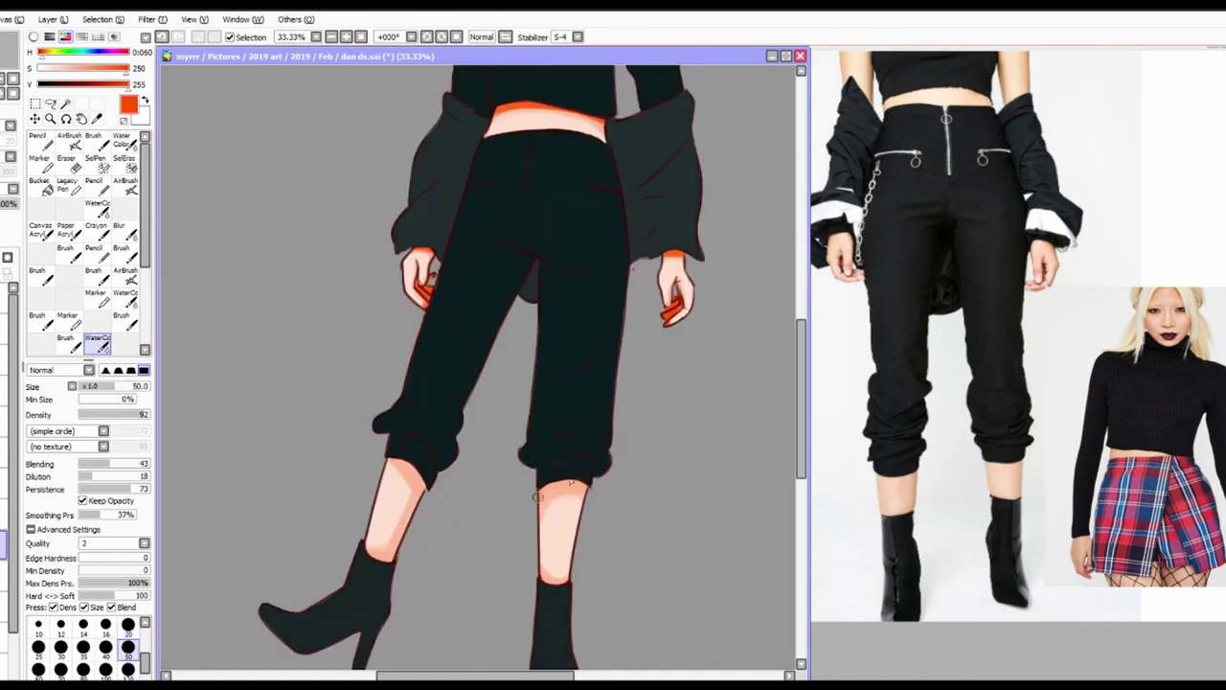
Recolour the skin shading with the Bucket in dark red (H 0:060, S 250, V 124)
key(ctrl+minus)
scroll(437, 511, up, 2)
drag(130, 85, 83, 85)
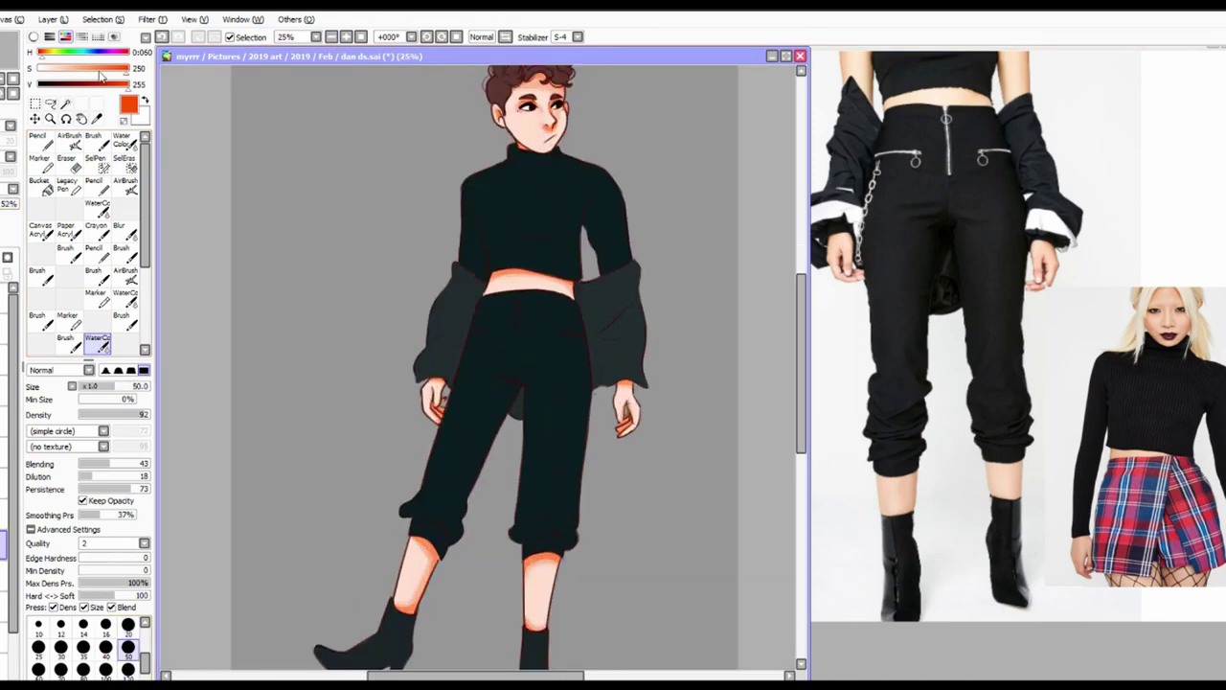
click(39, 185)
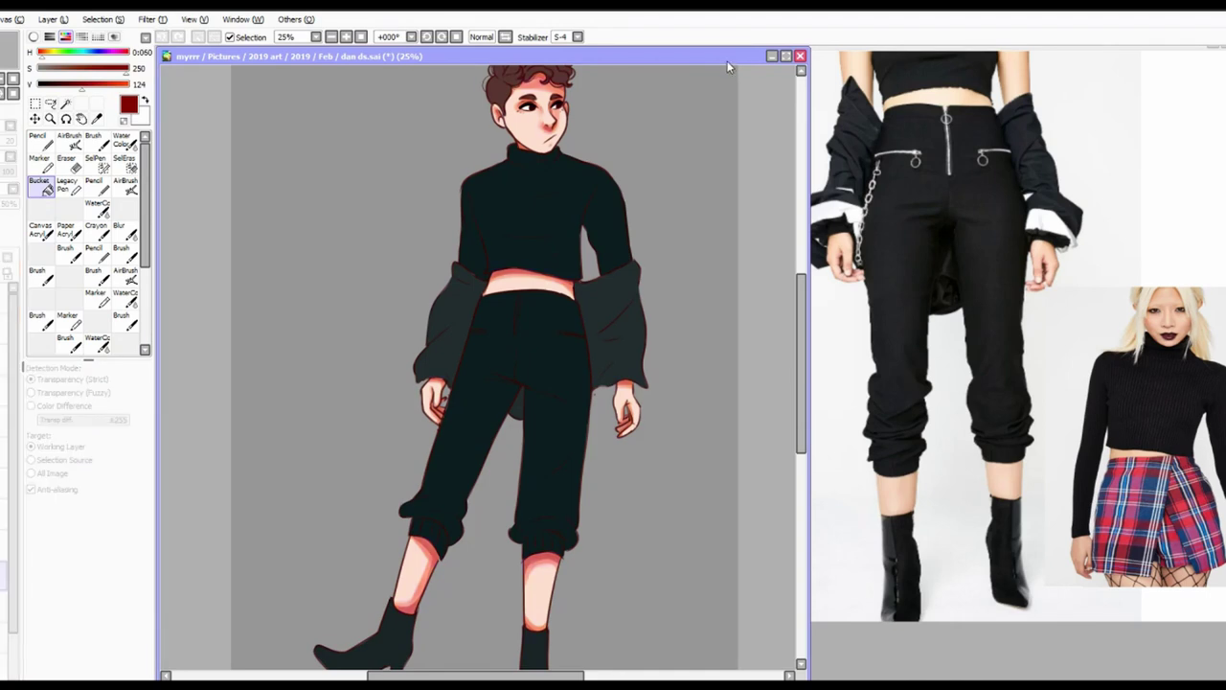
Soften the skin shading on the face, hands, midriff and legs with the Blur brush at size 300
click(121, 230)
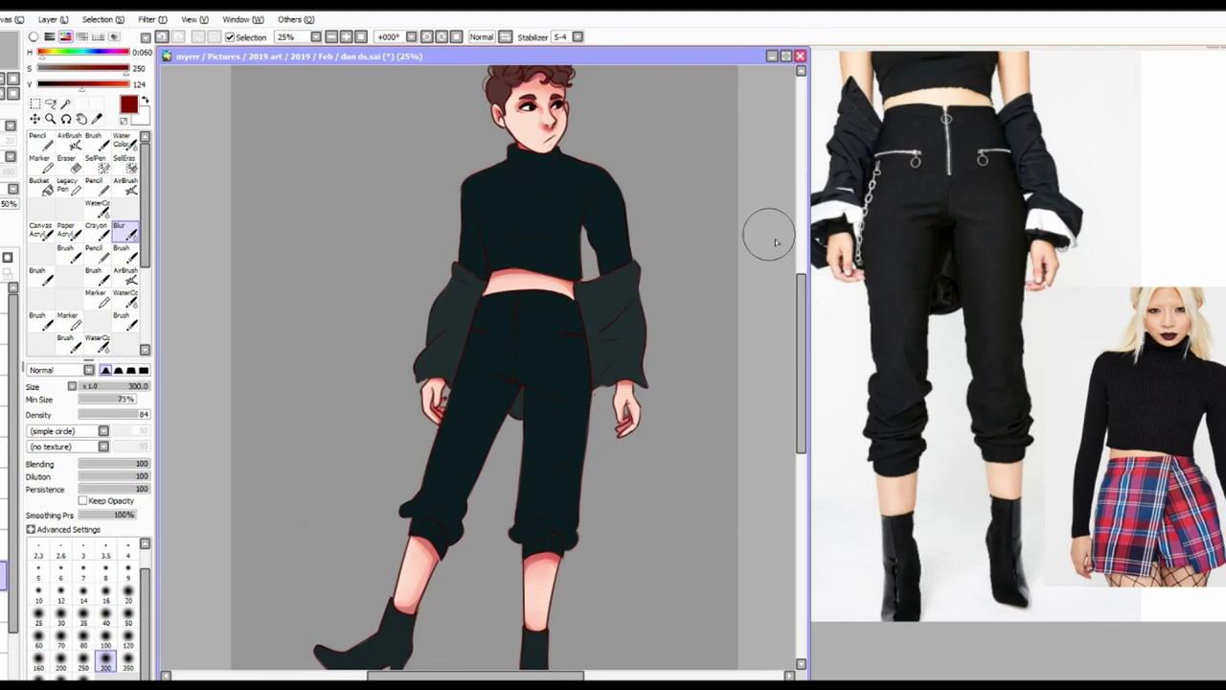
scroll(766, 233, up, 2)
scroll(800, 282, down, 1)
Paint bright red blush on both cheeks and the nose with the Pencil at size 50, and soften it with Blur
click(37, 139)
drag(498, 161, 462, 161)
drag(537, 159, 560, 165)
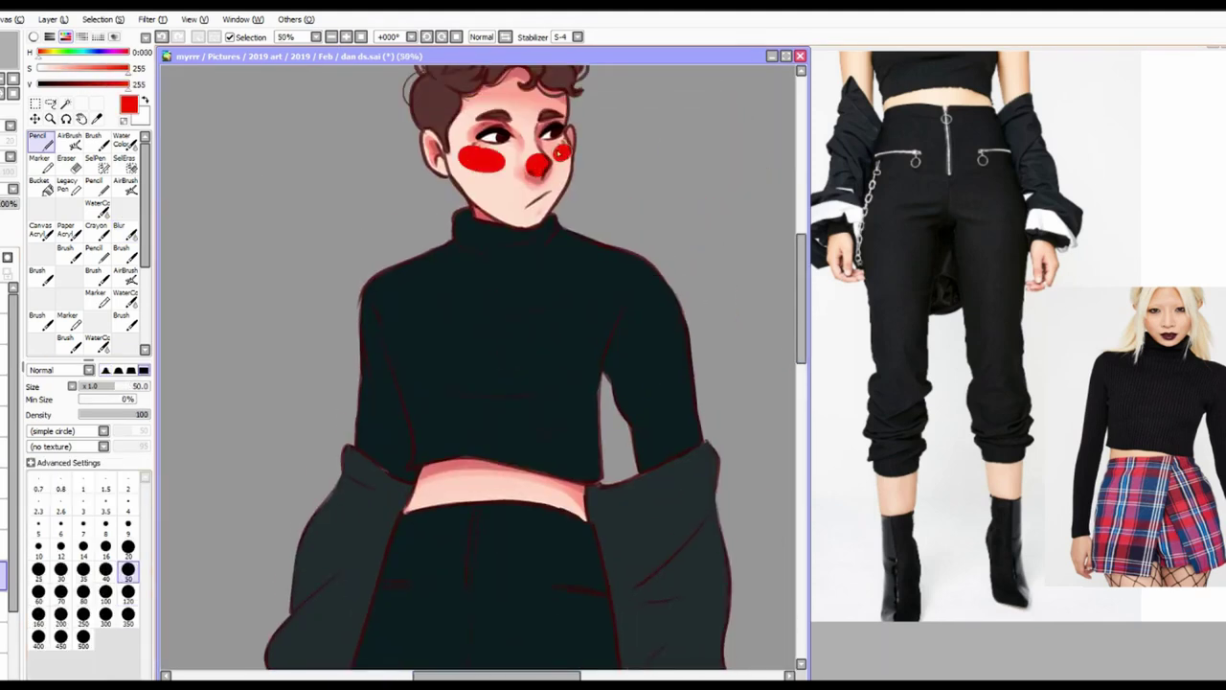
click(121, 230)
drag(478, 158, 556, 165)
Dot dark red freckles (H 0:000, S 188, V 82) on the cheeks and chin with the watercolour brush at sizes 20 and 10
click(96, 339)
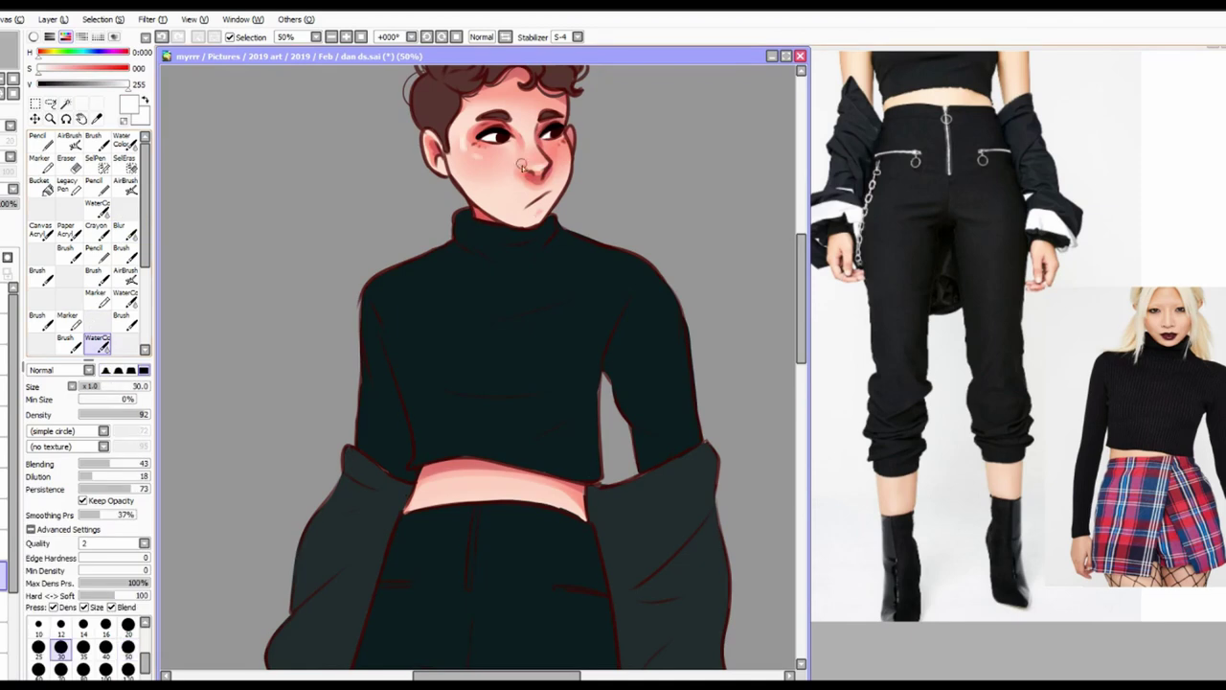
alt+click(460, 153)
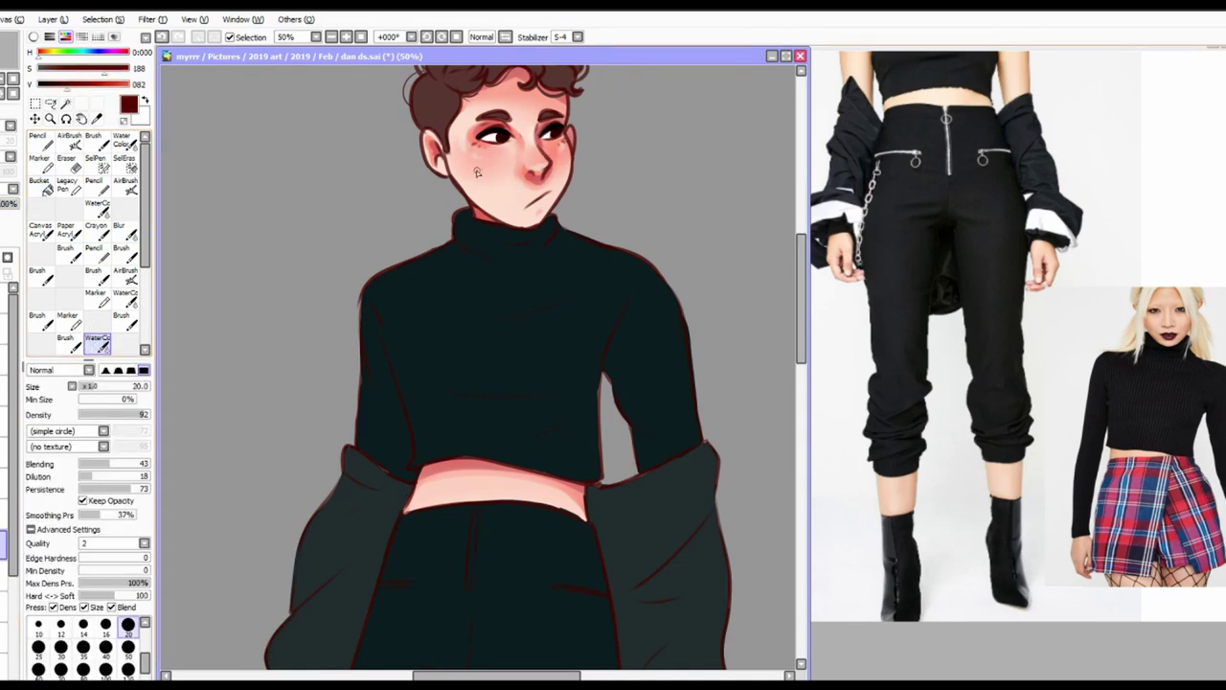
click(38, 627)
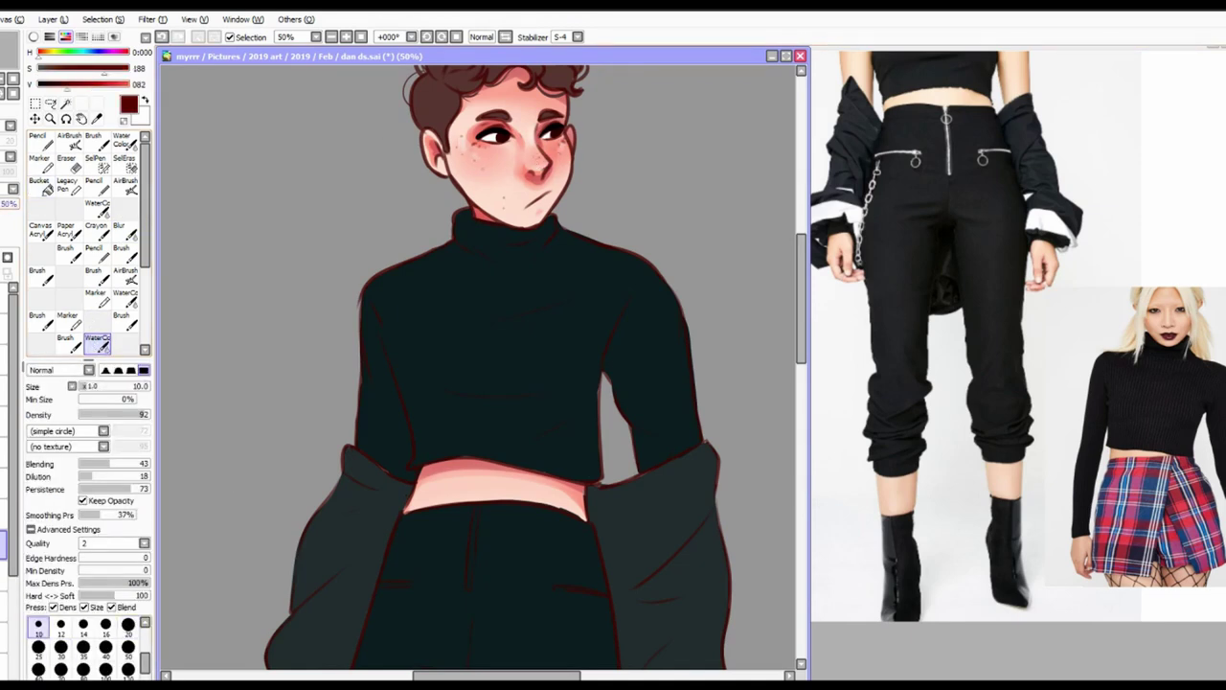
Shade the whites of the eyes in blue and paint brown irises with darker shading using the Pencil at size 4
click(5, 297)
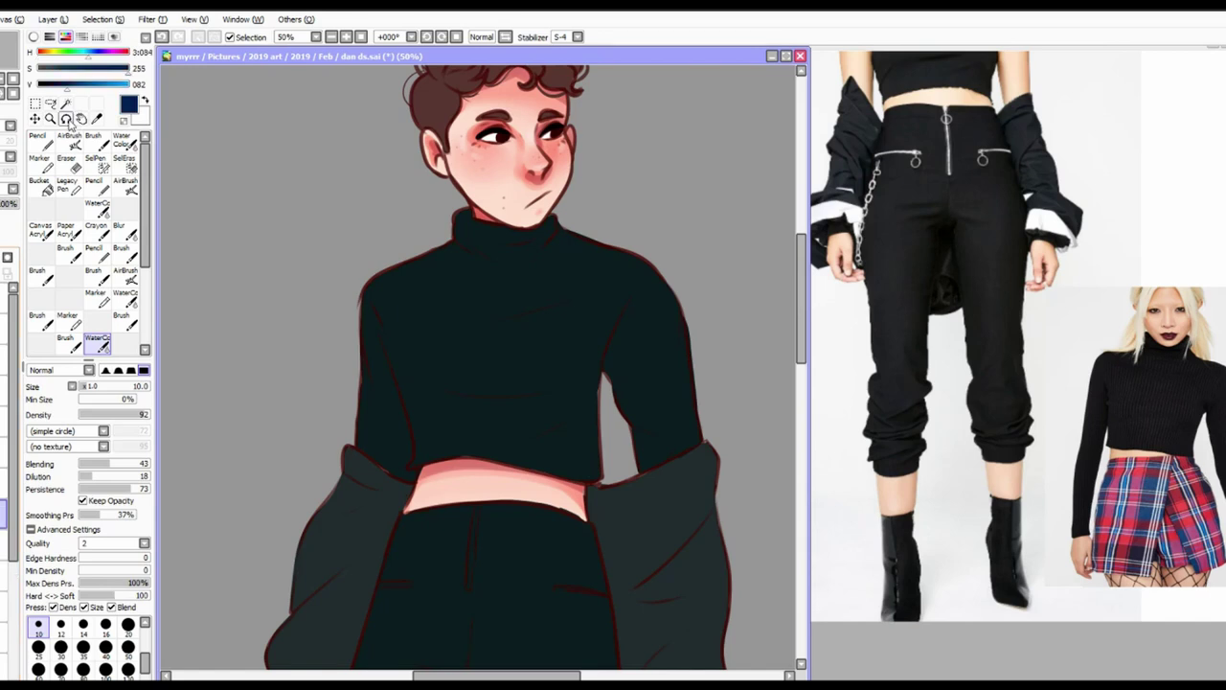
click(471, 192)
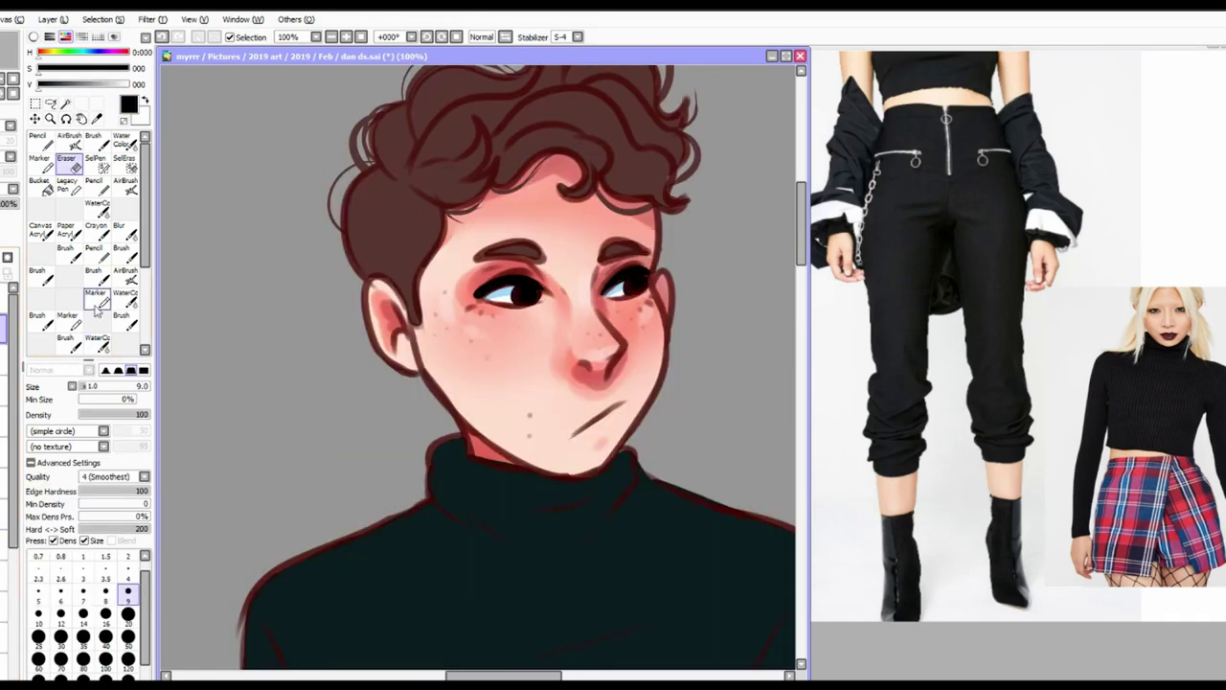
click(38, 142)
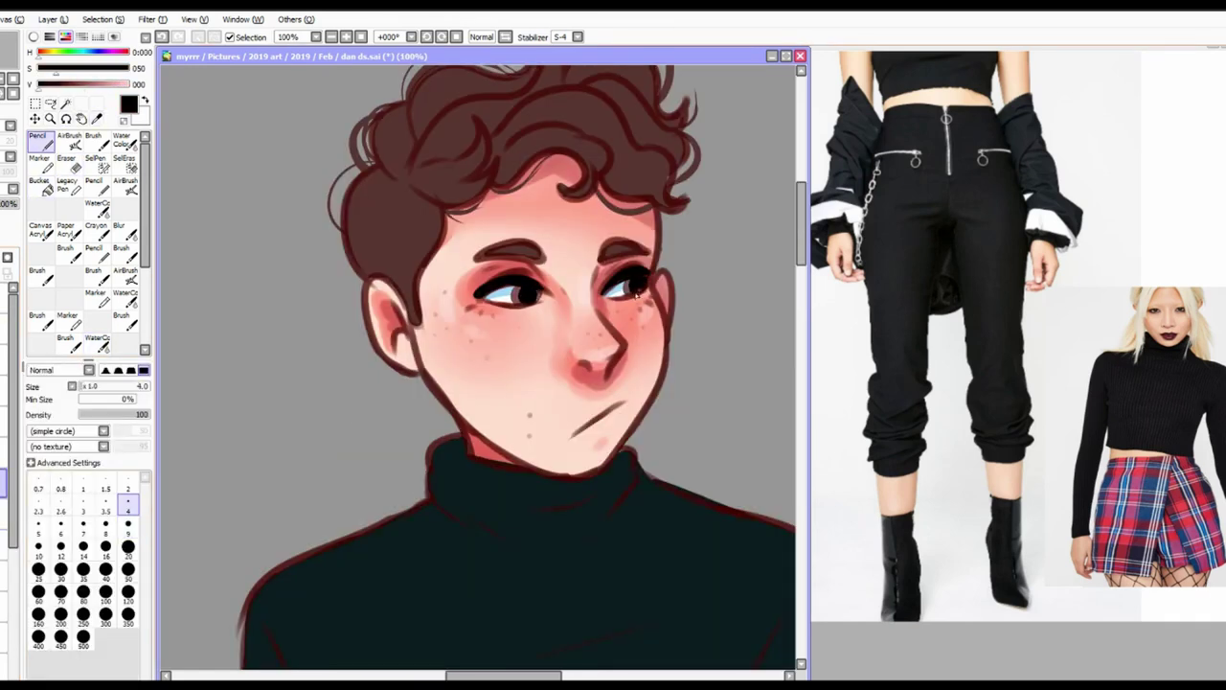
key(e)
key(n)
alt+click(500, 294)
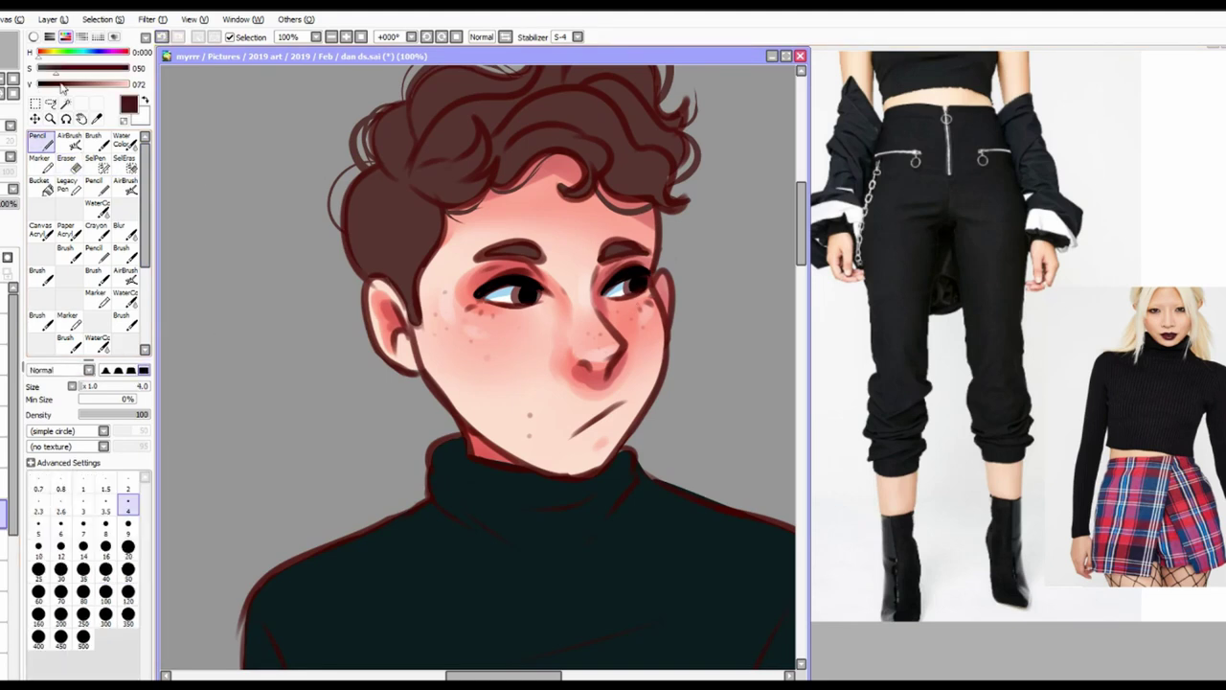
alt+click(414, 222)
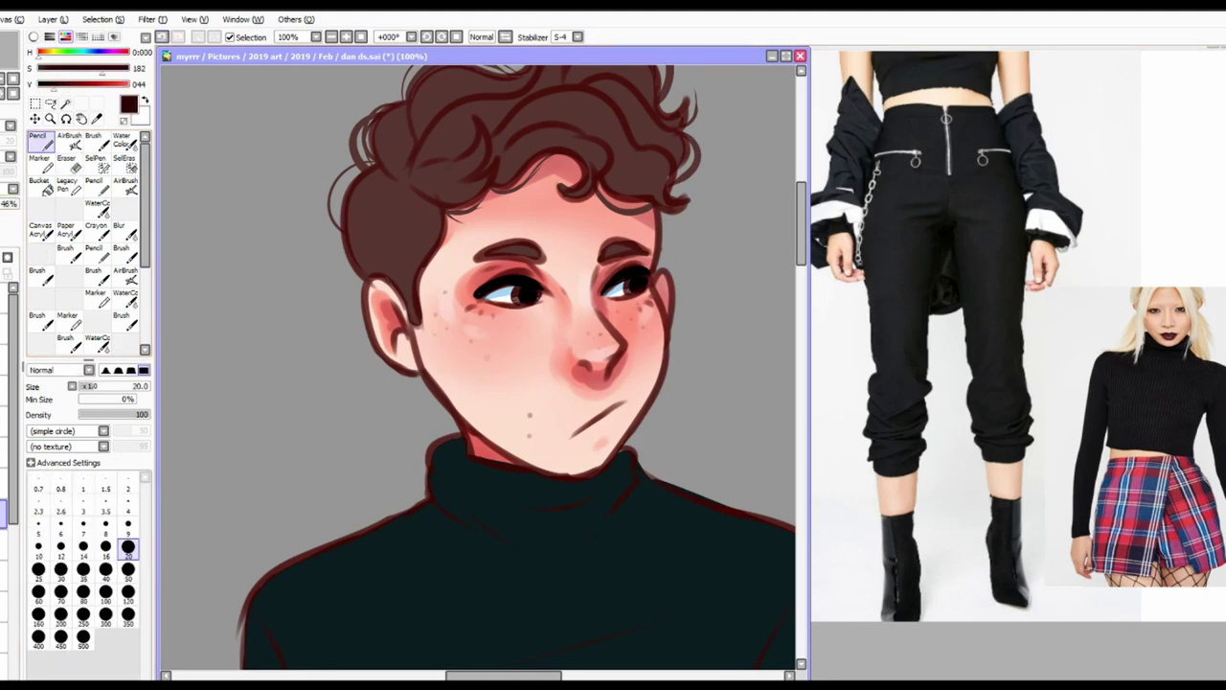
Touch up the bare midriff along the waistband in skin tone (H 0:053, S 62, V 255) with the Pencil at size 20
scroll(688, 367, down, 10)
alt+click(688, 368)
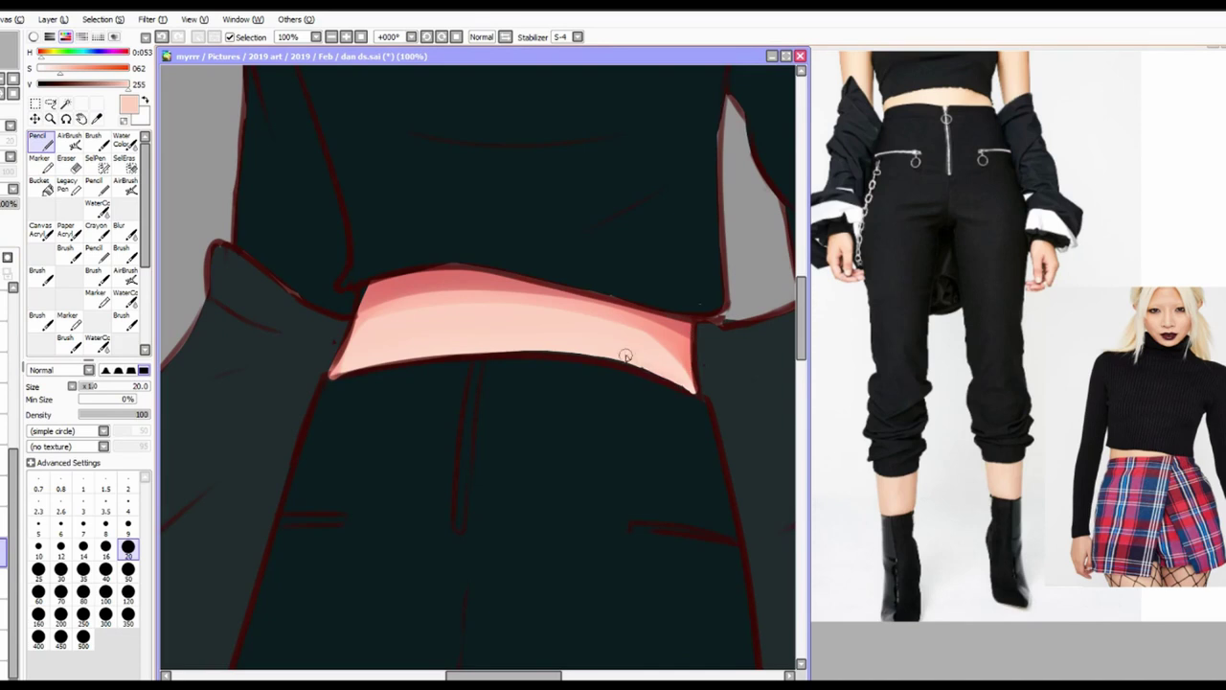
key(e)
Add white highlights to the irises and fine dark hairs at the inner ends of the eyebrows
scroll(670, 355, up, 10)
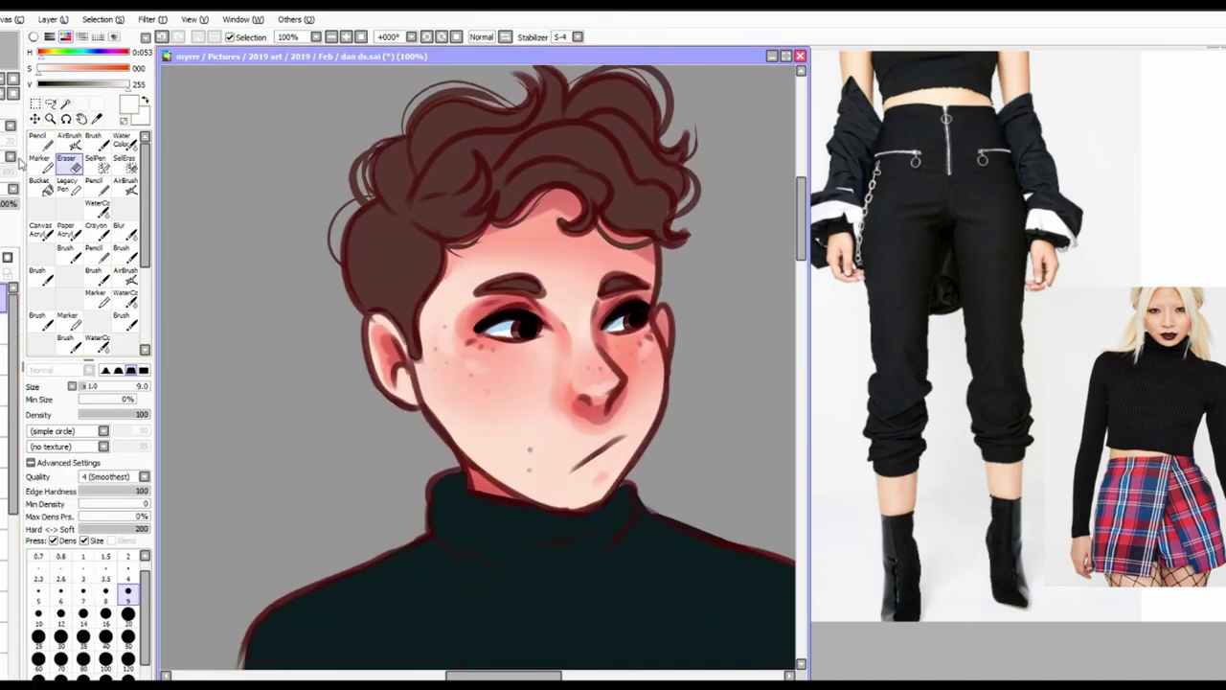
key(n)
alt+click(541, 289)
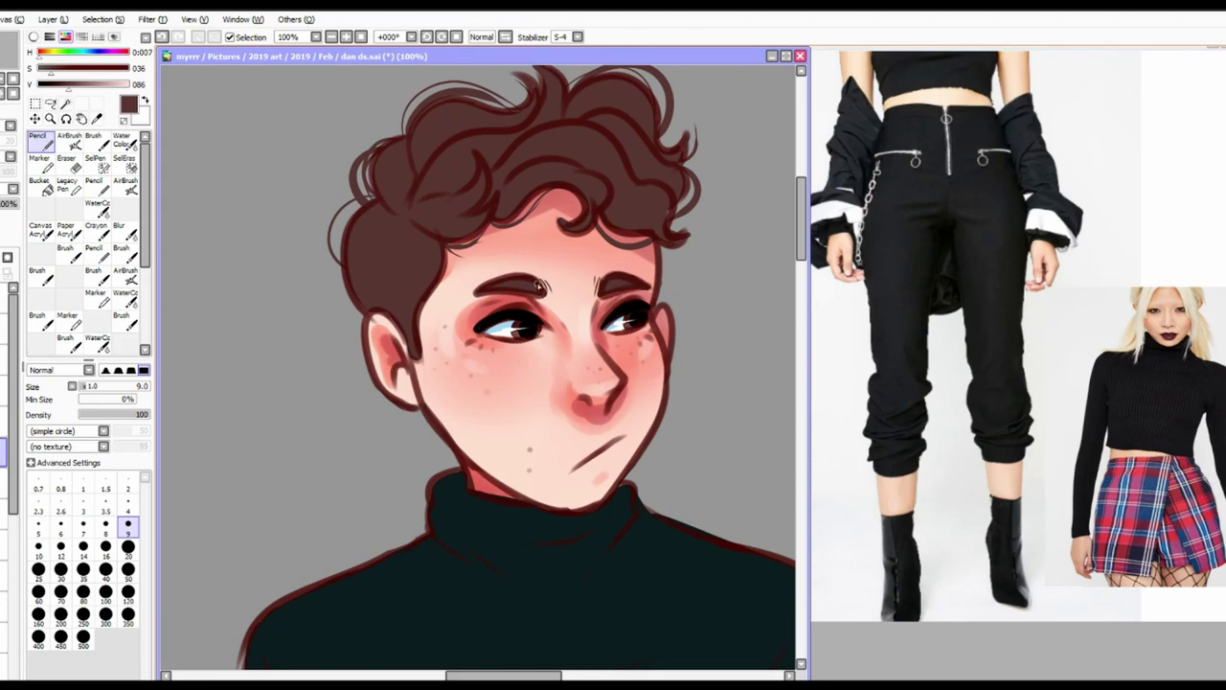
Shade the side of the hair above the ear in dark brown (H 0:007, S 72, V 48) with the watercolour brush at size 20
scroll(539, 284, up, 3)
key(c)
mouse_move(371, 305)
mouse_down()
mouse_move(445, 346)
mouse_move(383, 316)
mouse_move(383, 230)
mouse_move(425, 295)
mouse_move(442, 269)
mouse_up()
scroll(431, 316, down, 1)
click(127, 624)
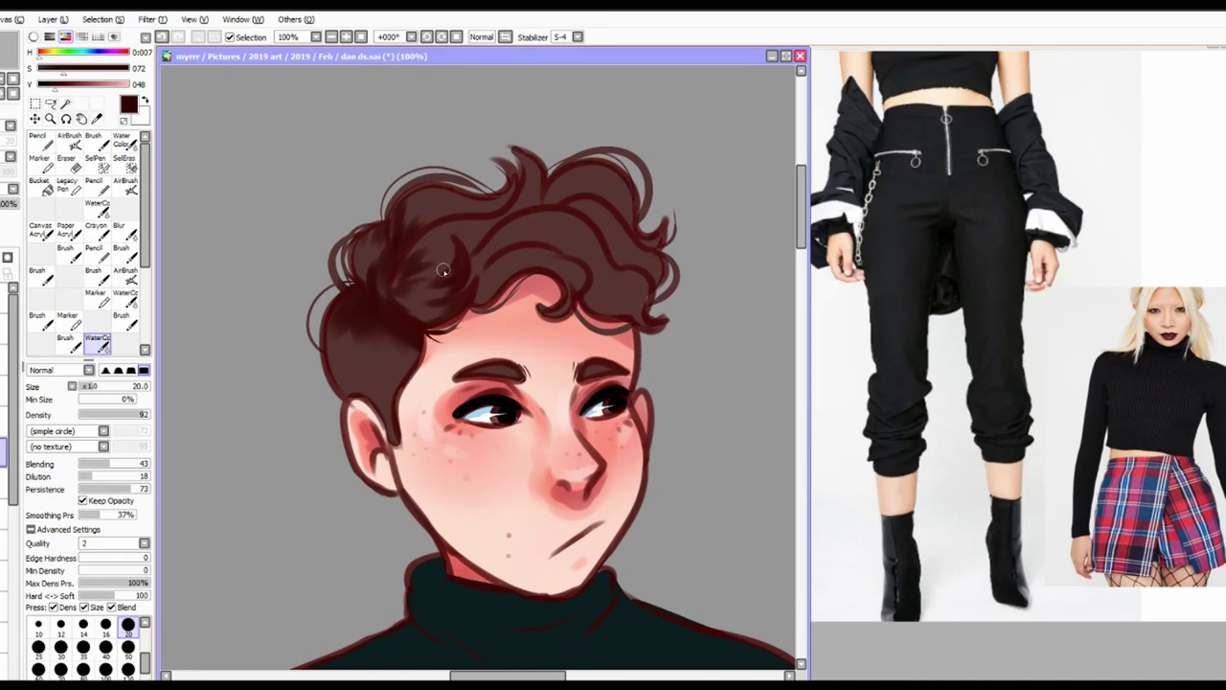
Shade between the curls on top of the head and over the forehead in the same dark brown
drag(532, 154, 450, 273)
drag(502, 177, 469, 240)
drag(479, 297, 565, 287)
mouse_move(488, 239)
mouse_down()
mouse_move(573, 178)
mouse_move(661, 245)
mouse_up()
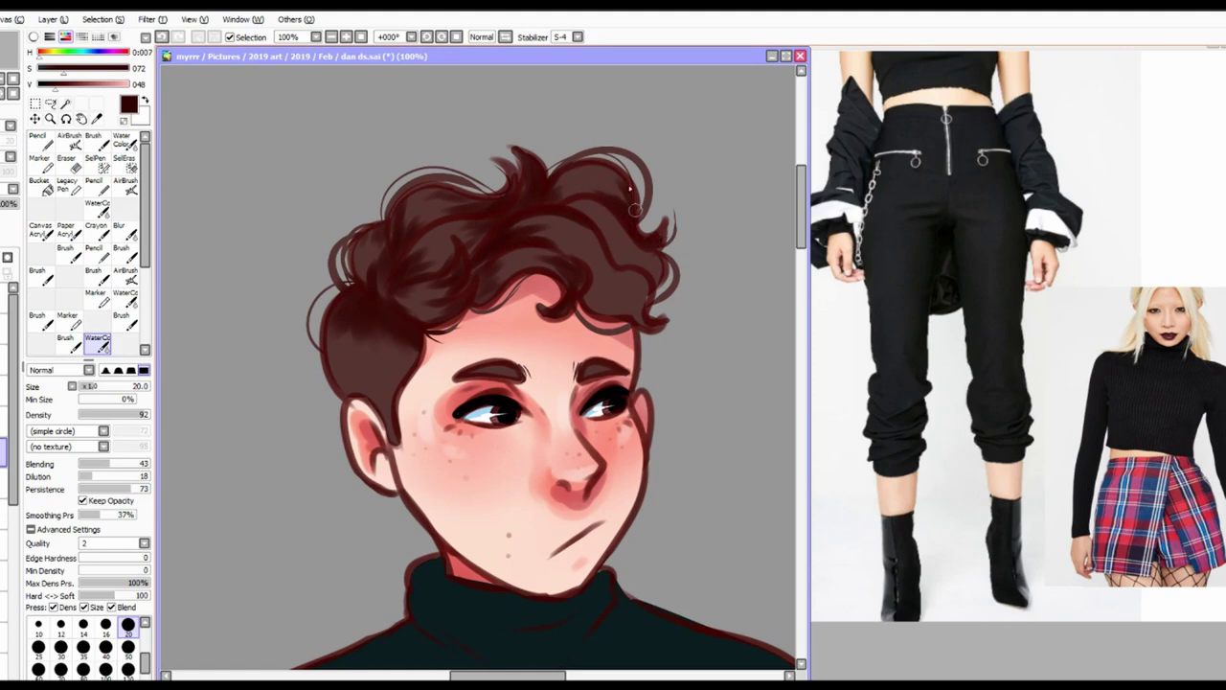
drag(575, 172, 656, 287)
drag(594, 205, 637, 321)
drag(613, 254, 575, 273)
Darken the hair base with the Bucket and paint lighter highlights (H 0:007, S 42, V 138) on the curls at size 20
click(40, 187)
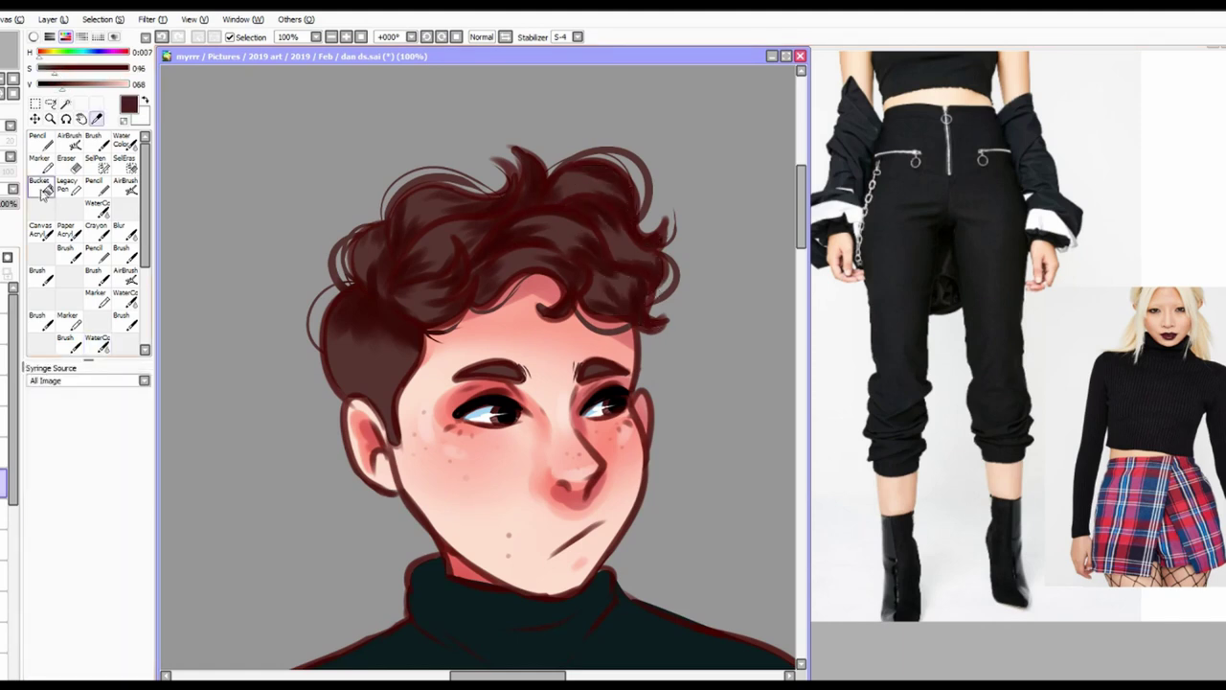
click(369, 369)
click(97, 342)
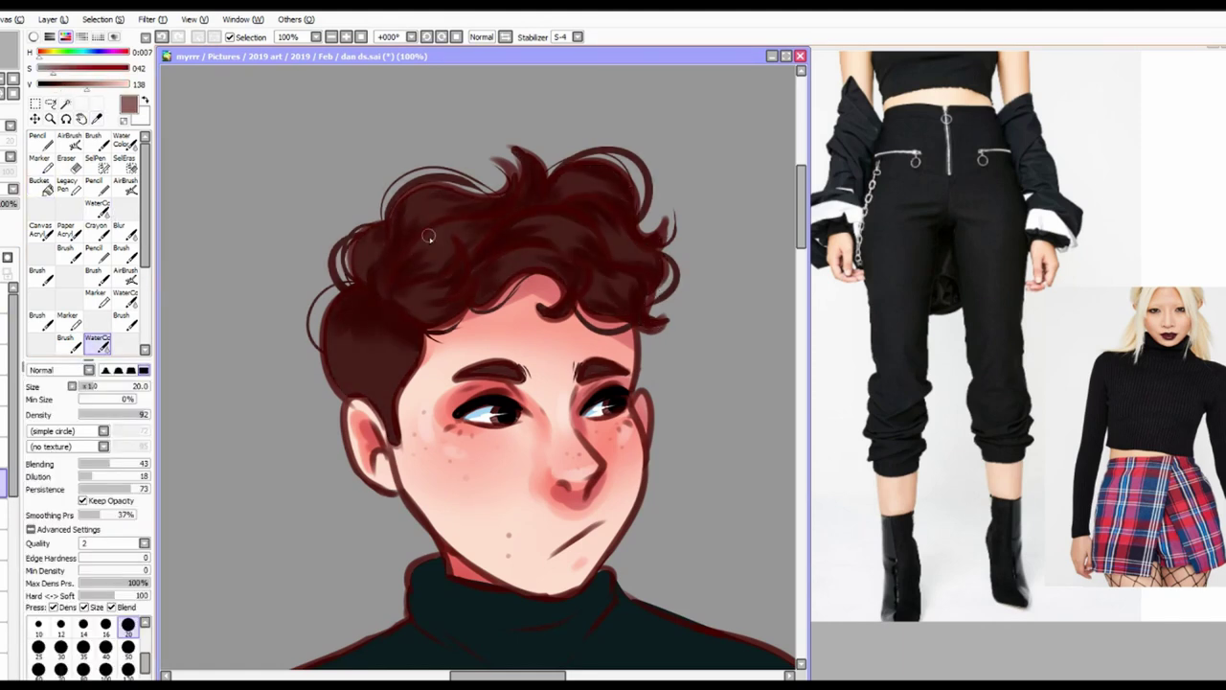
drag(416, 239, 575, 230)
drag(613, 278, 422, 201)
drag(336, 335, 560, 226)
Recolour the outlines of the hair in very dark reddish brown with the Pencil at size 80
key(n)
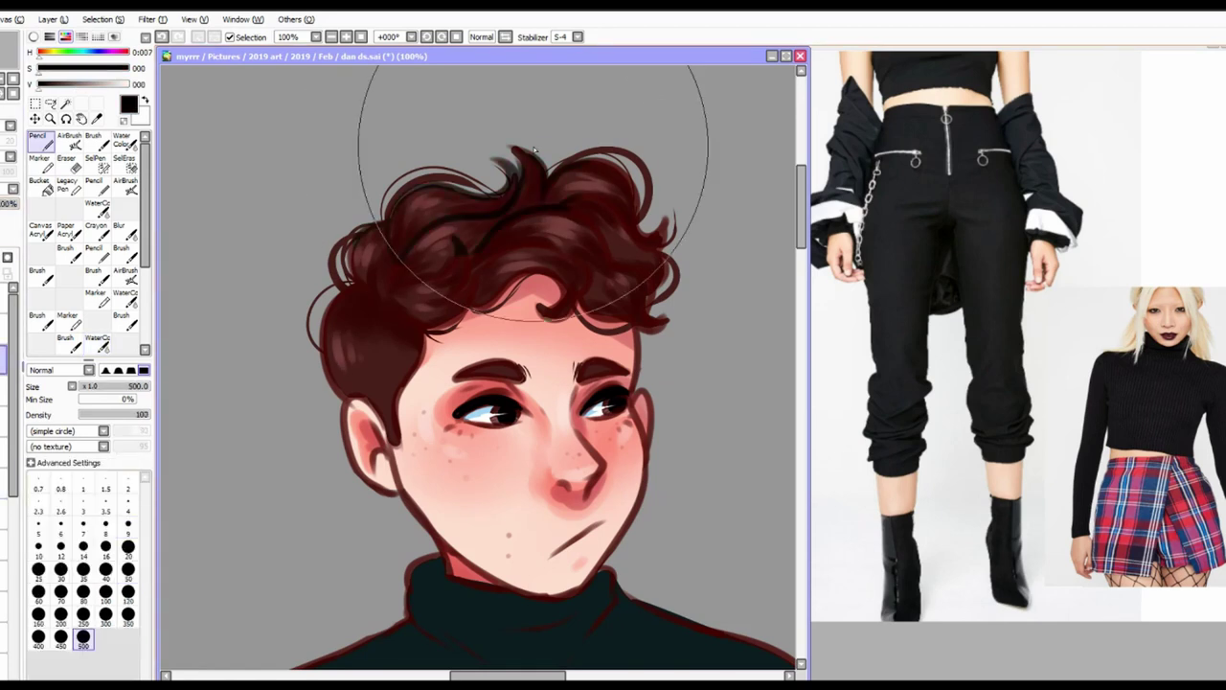
click(83, 592)
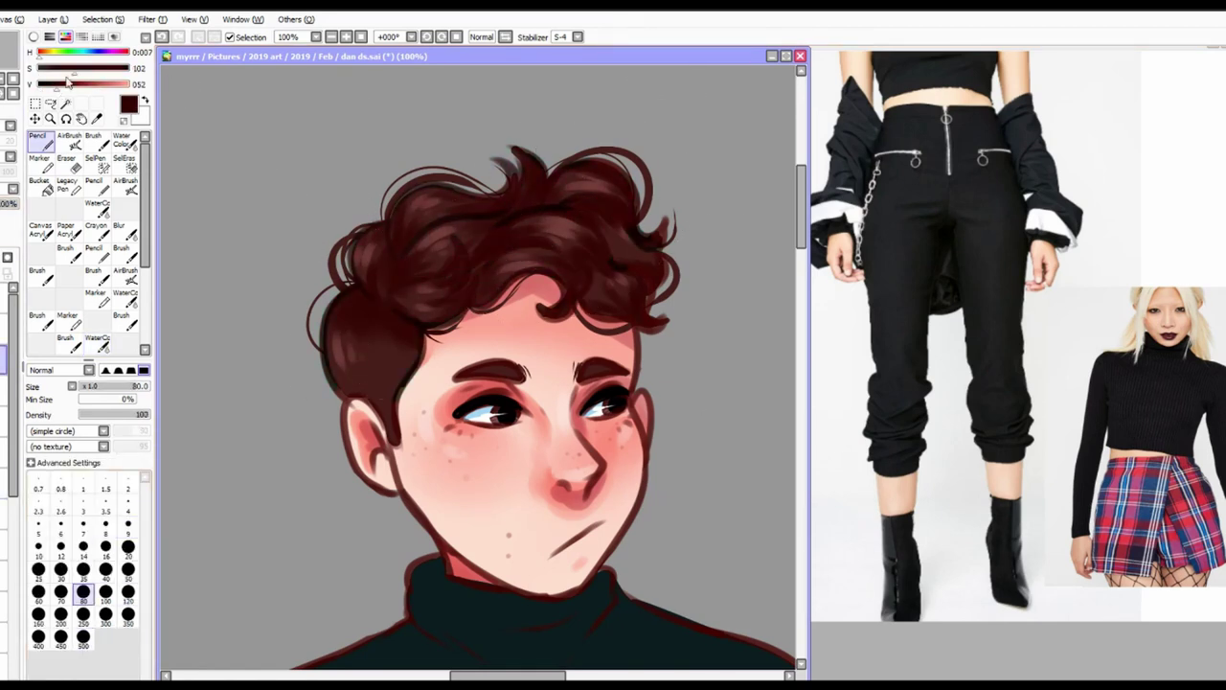
alt+click(374, 218)
Shade the turtleneck's collar, sleeves and chest folds in near-black with the watercolour brush, going from size 120 down to 50
drag(801, 216, 801, 383)
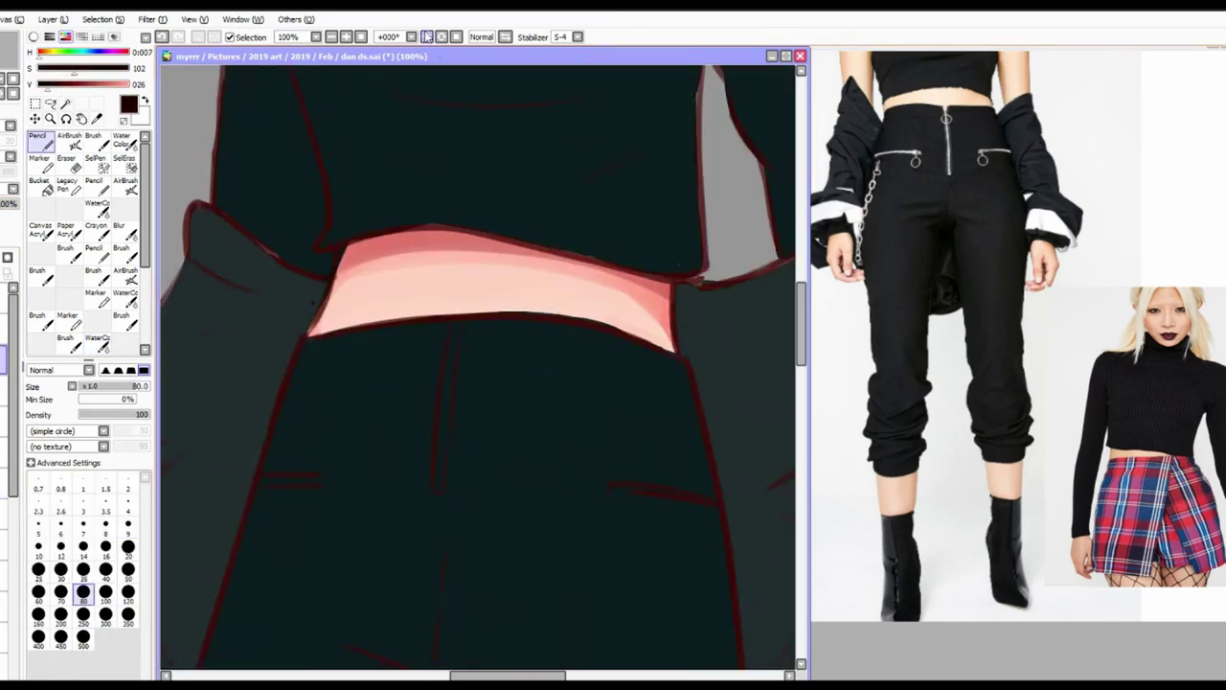
scroll(763, 355, down, 2)
scroll(764, 356, up, 1)
alt+click(325, 263)
key(c)
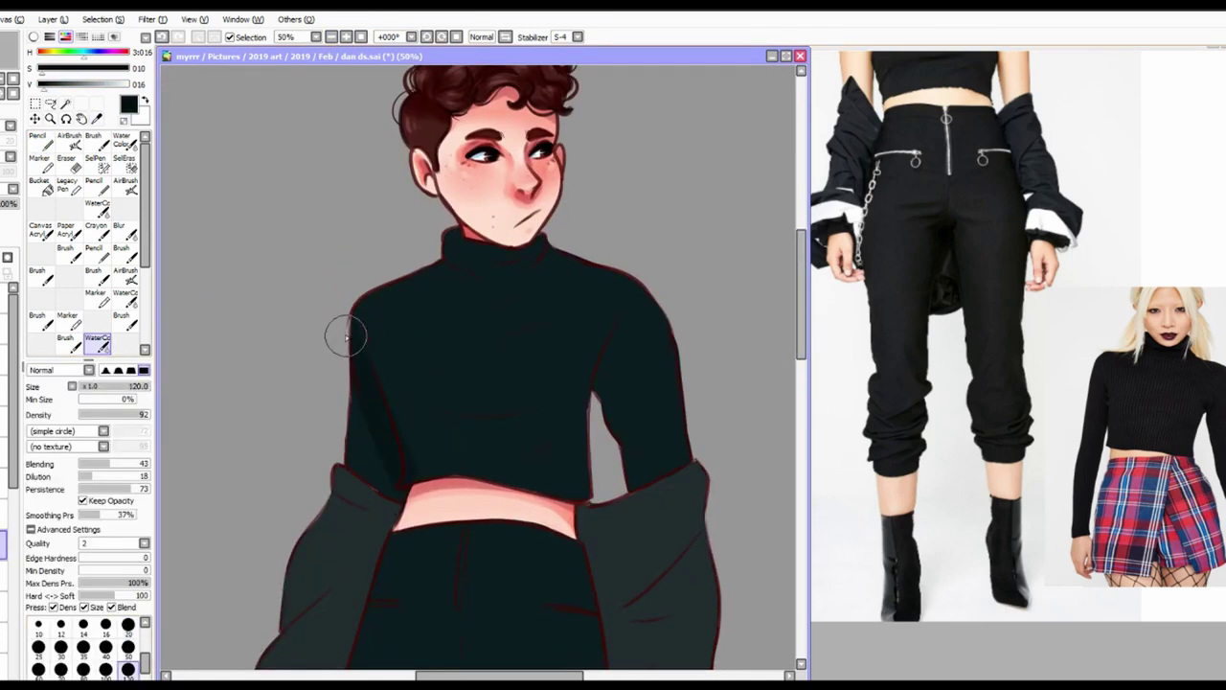
drag(604, 347, 613, 404)
drag(477, 414, 532, 418)
mouse_move(438, 256)
mouse_down()
mouse_move(546, 263)
mouse_move(525, 258)
mouse_up()
drag(402, 431, 417, 454)
key(bracketleft)
key(bracketleft)
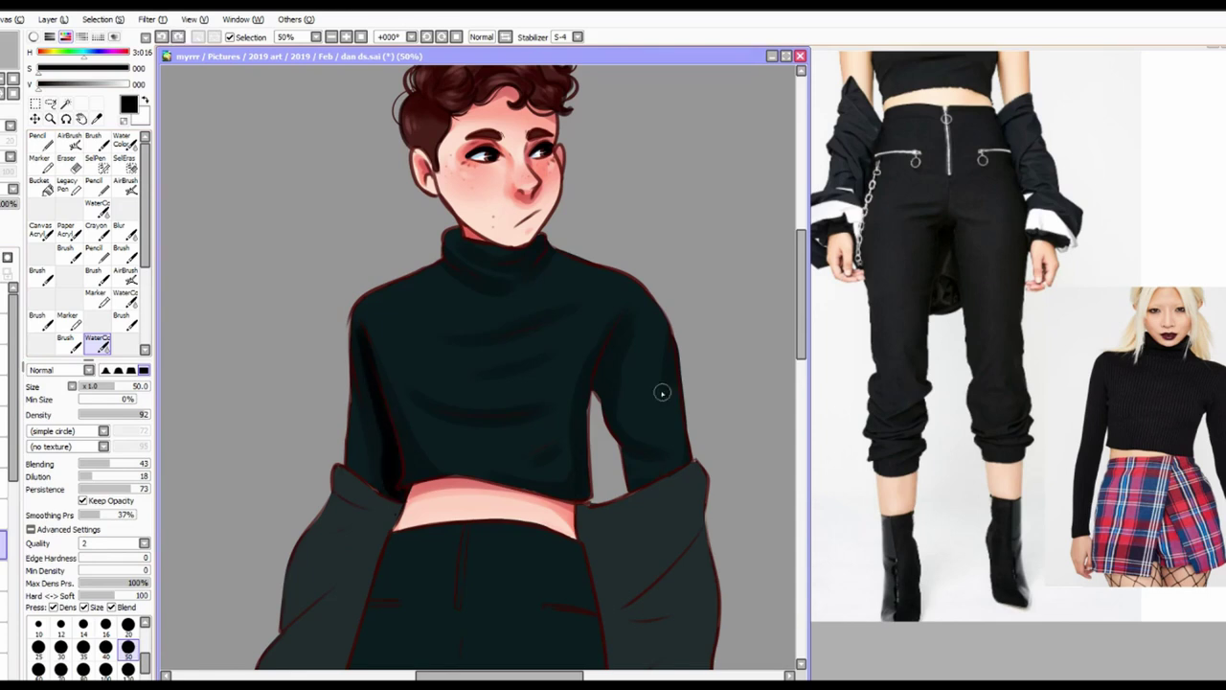
Shade the trousers' waist, crotch folds and cuffs in near-black (H 3:016, S 8, V 16) with the watercolour brush at size 50
scroll(413, 300, down, 5)
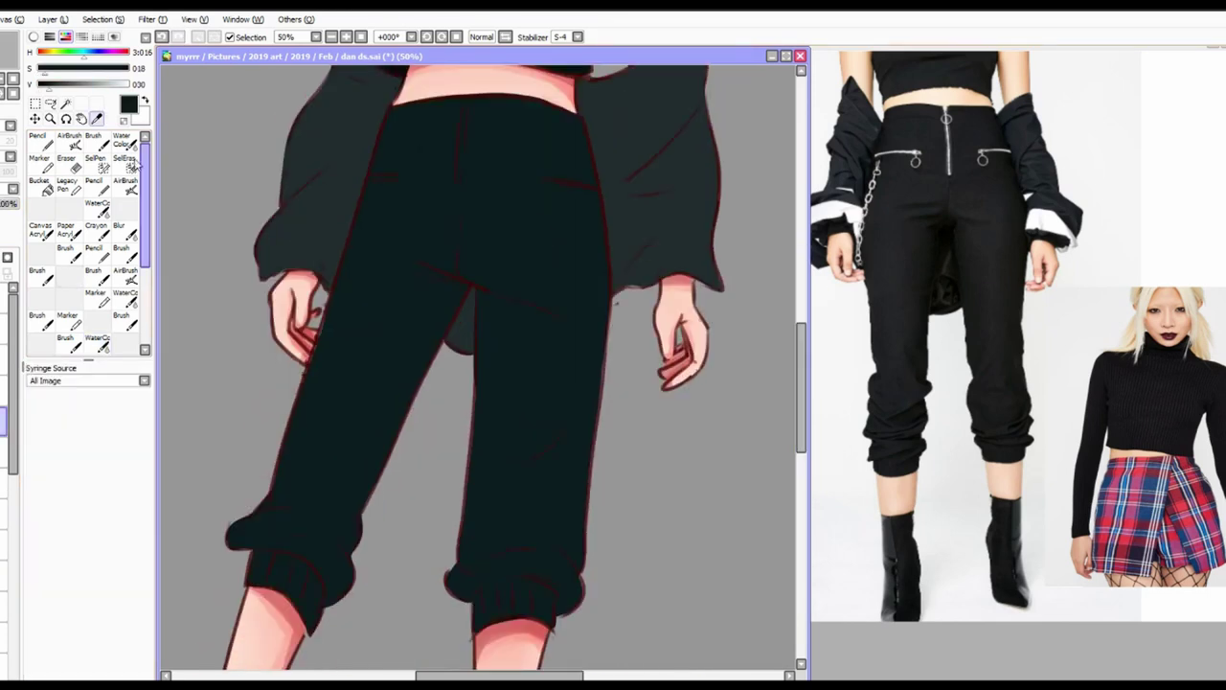
alt+click(414, 300)
drag(473, 95, 578, 129)
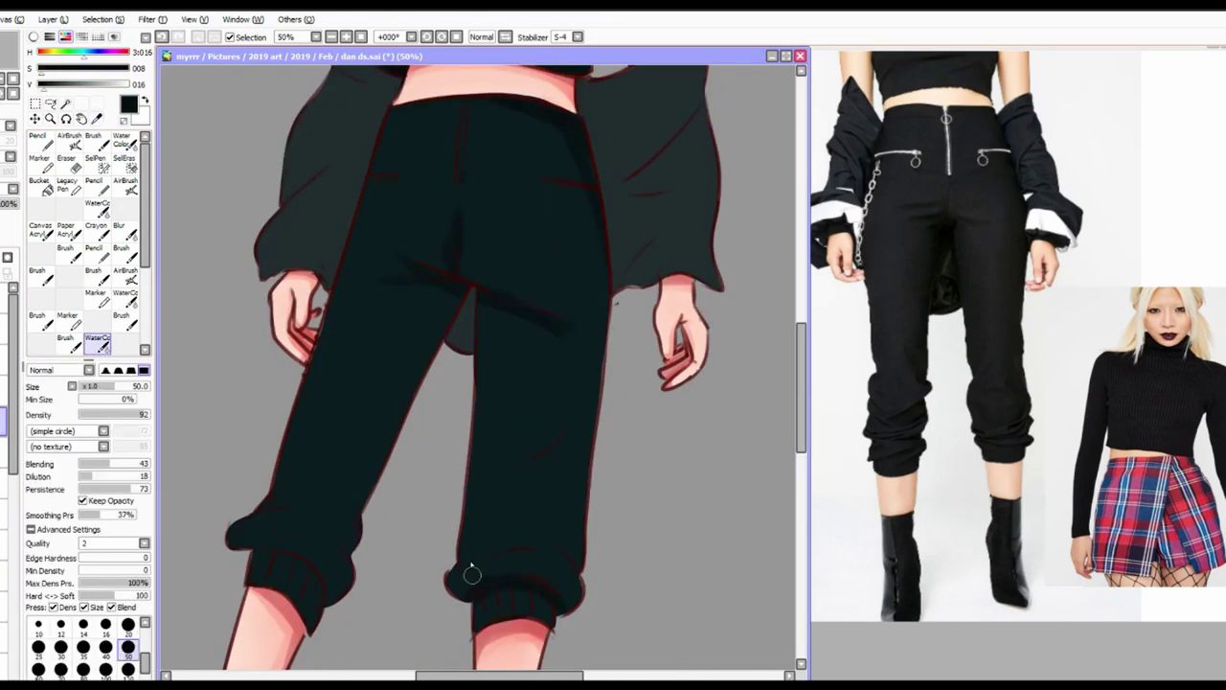
drag(476, 600, 544, 610)
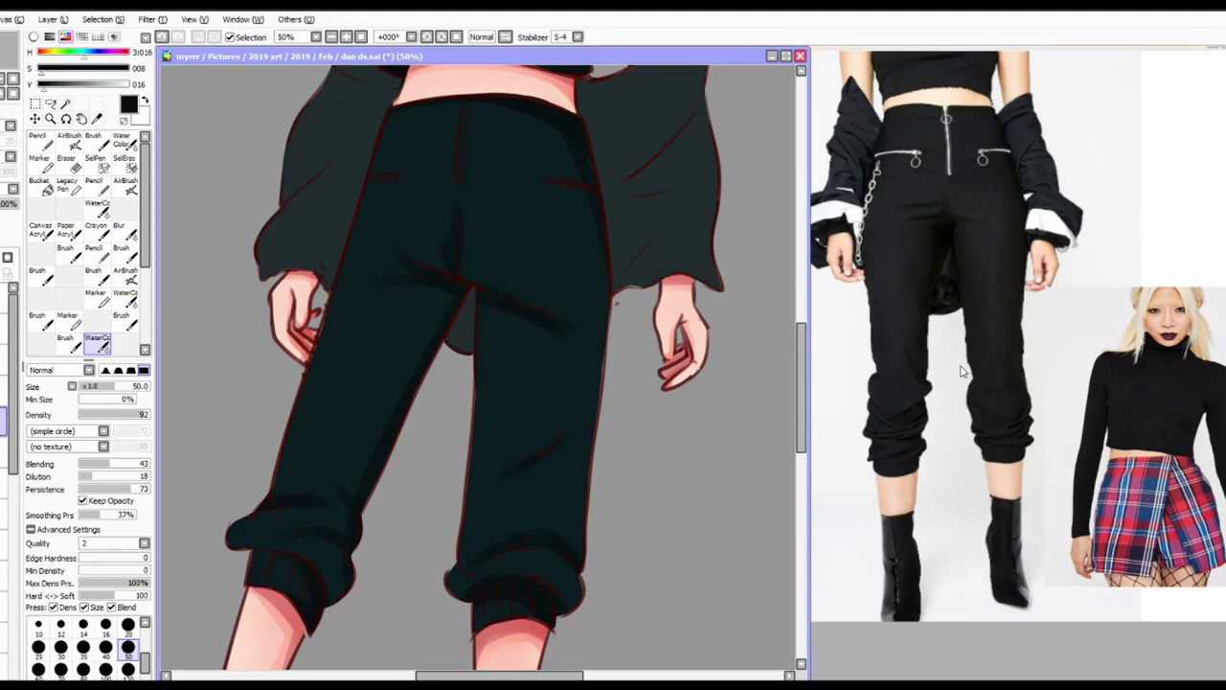
Shade the trouser leg folds and deepen the creases at the crotch and cuffs in black at size 30
drag(478, 443, 569, 436)
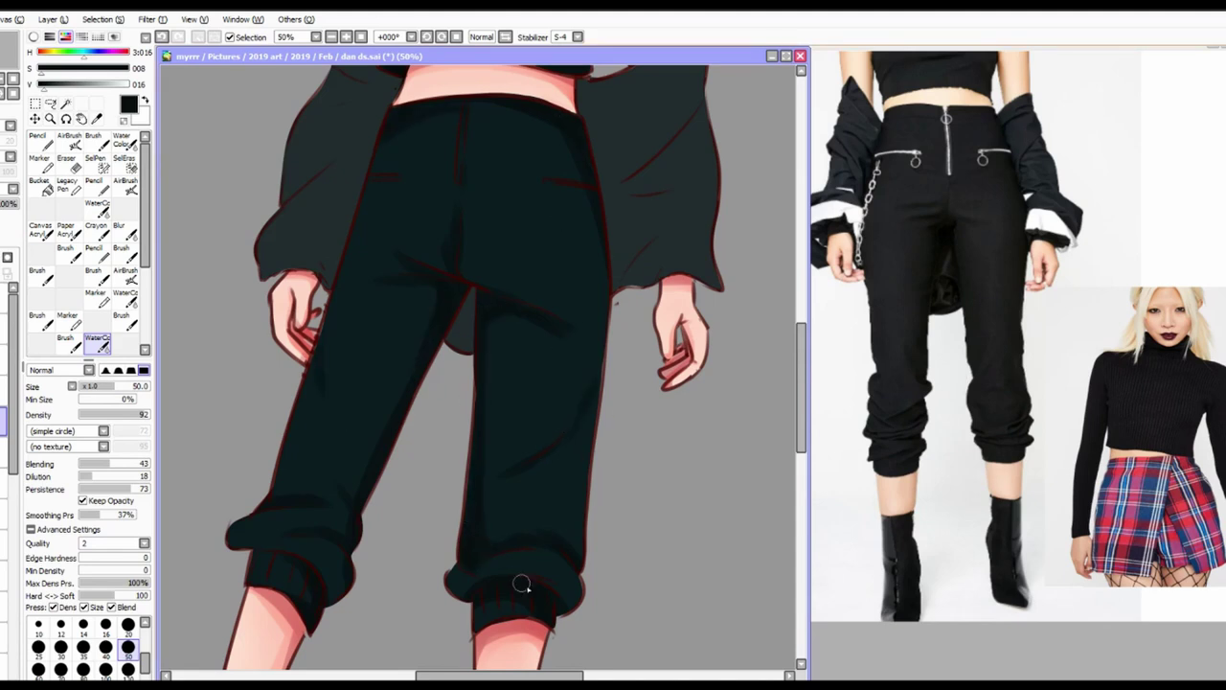
drag(269, 556, 322, 588)
drag(542, 327, 481, 302)
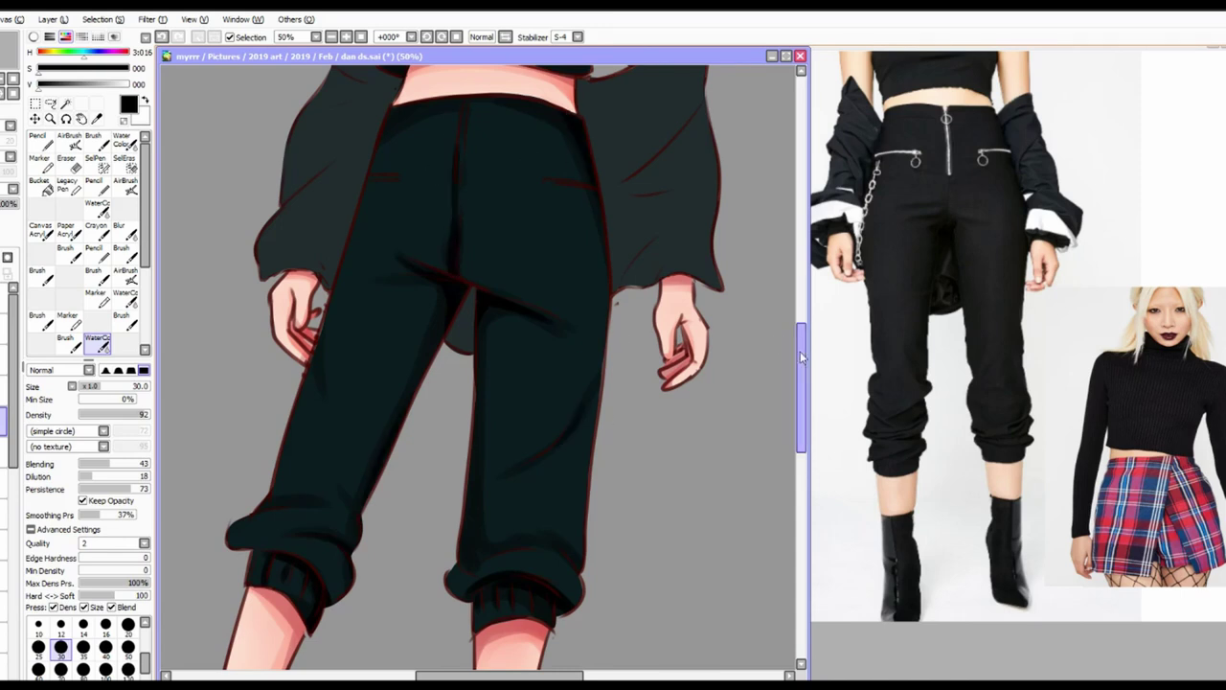
Recolour the red outlines of the clothes in near-black (H 3:016, S 6, V 0) with the Pencil at size 120
scroll(805, 351, up, 2)
scroll(812, 351, up, 2)
key(minus)
key(n)
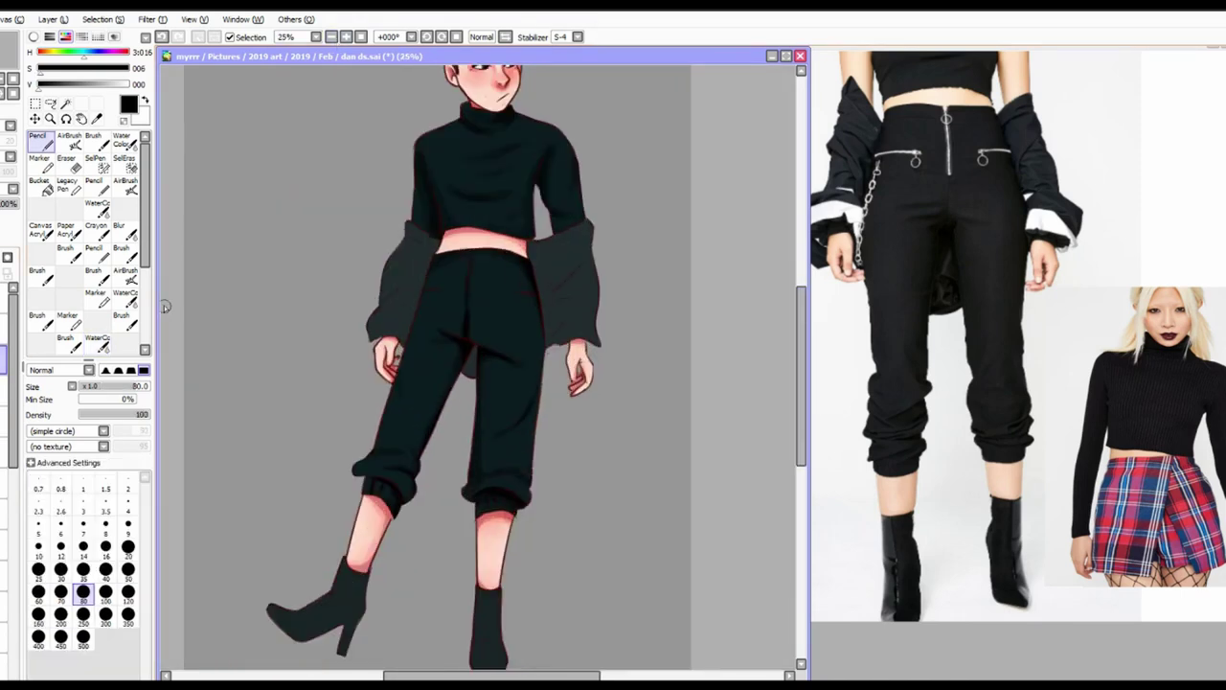
key(bracketleft)
key(bracketleft)
key(bracketleft)
key(bracketleft)
key(bracketleft)
key(bracketleft)
key(bracketleft)
key(bracketleft)
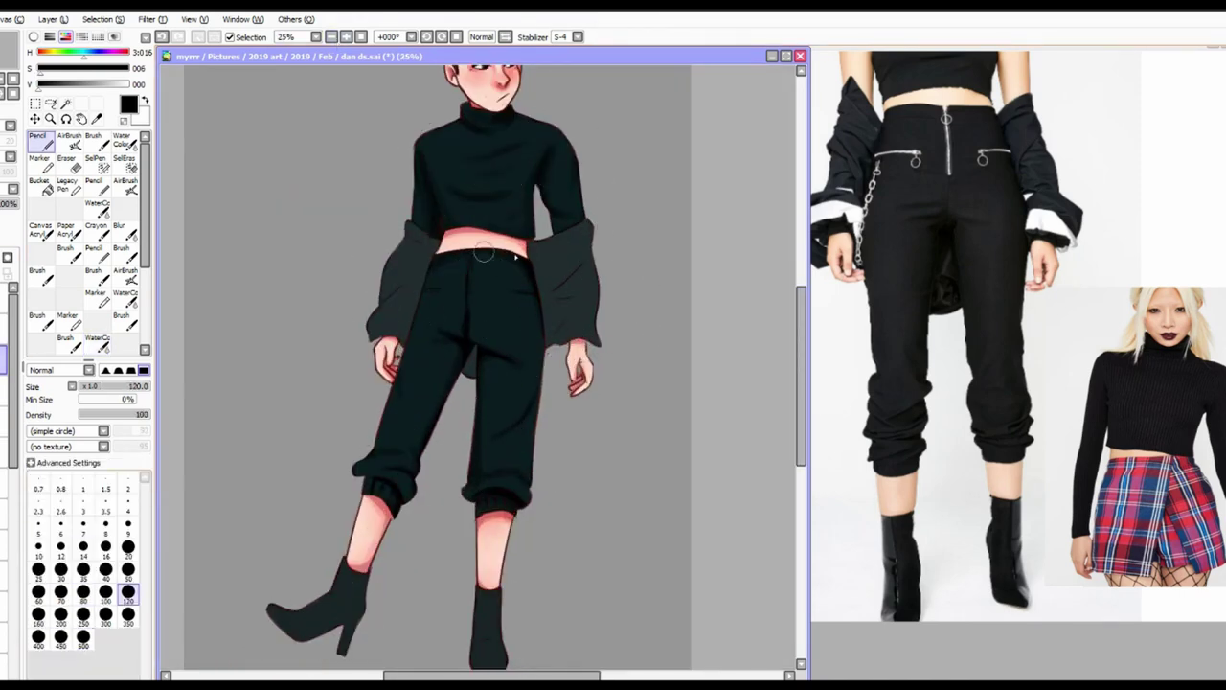
Add broad soft shading to the turtleneck, trousers and boots with the watercolour brush at size 120
key(c)
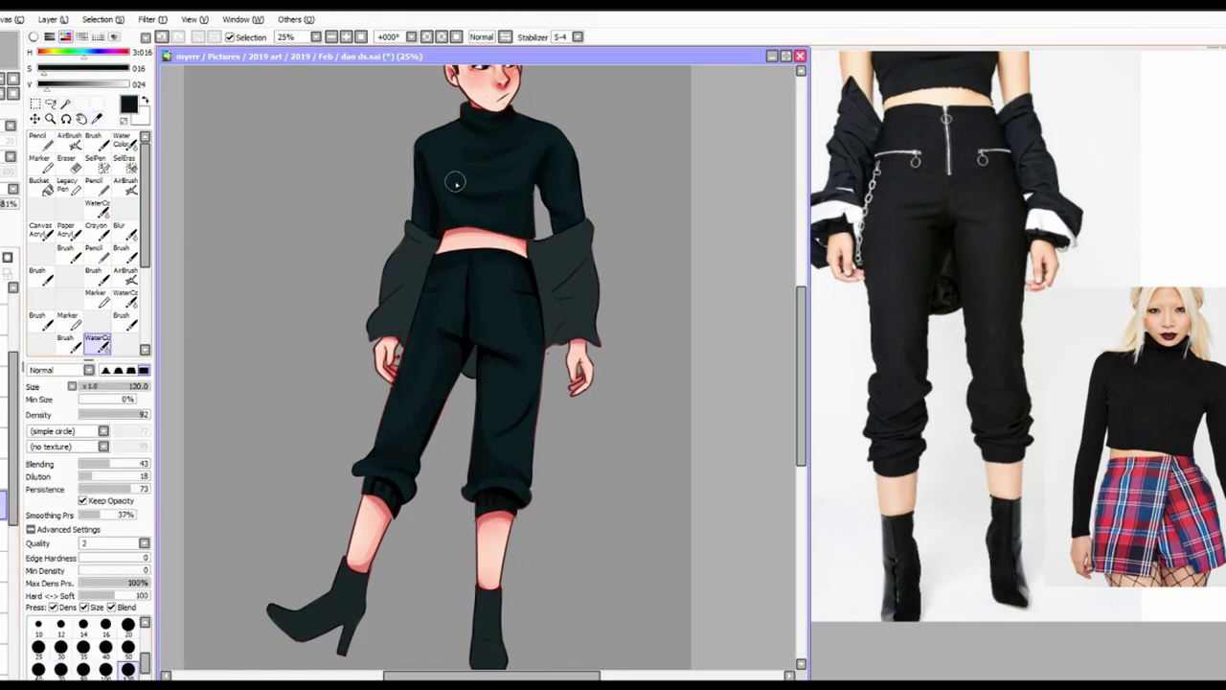
alt+click(447, 218)
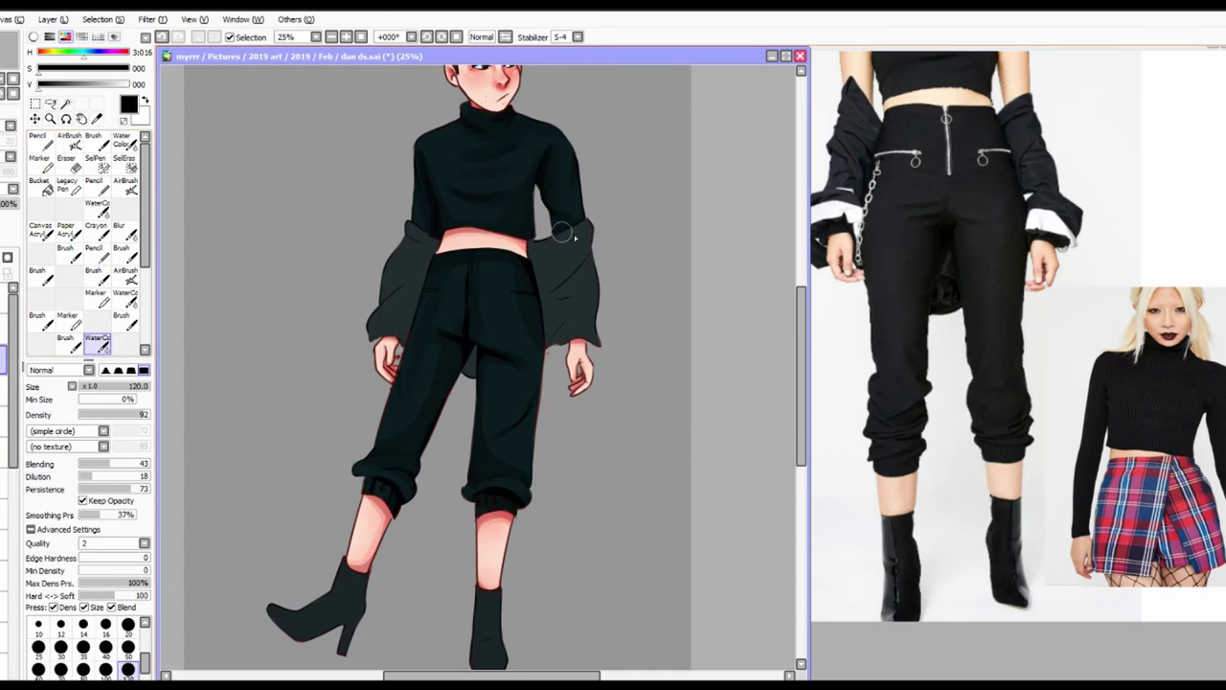
click(13, 571)
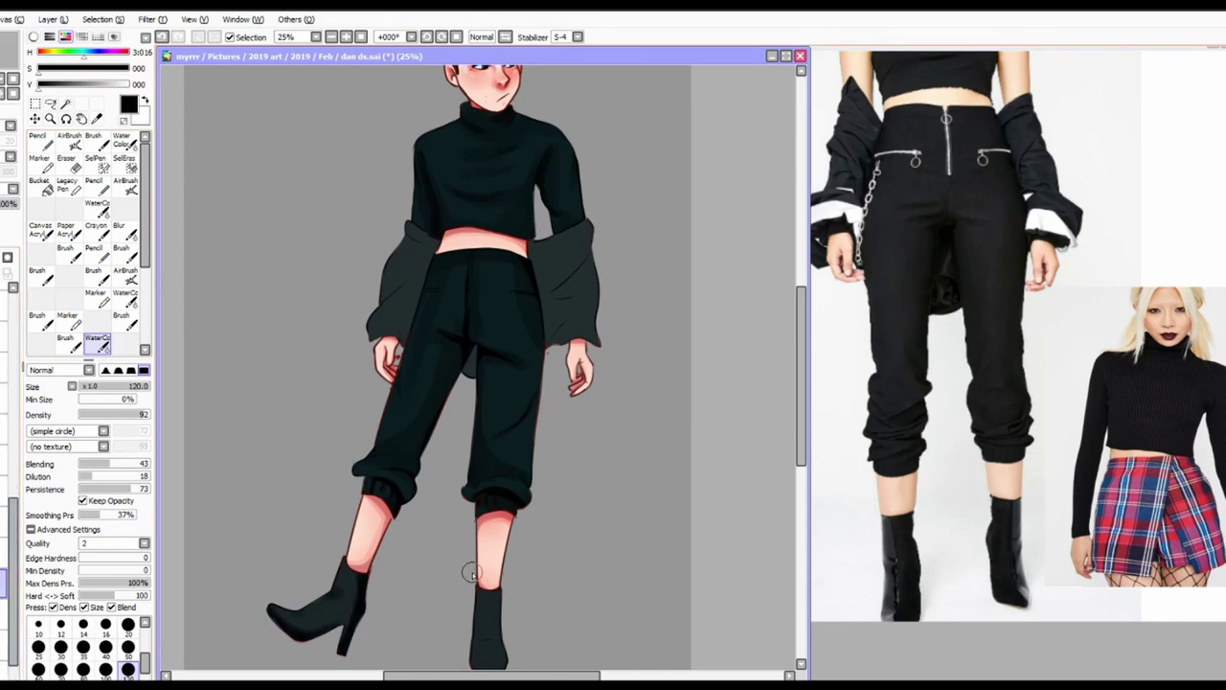
click(14, 536)
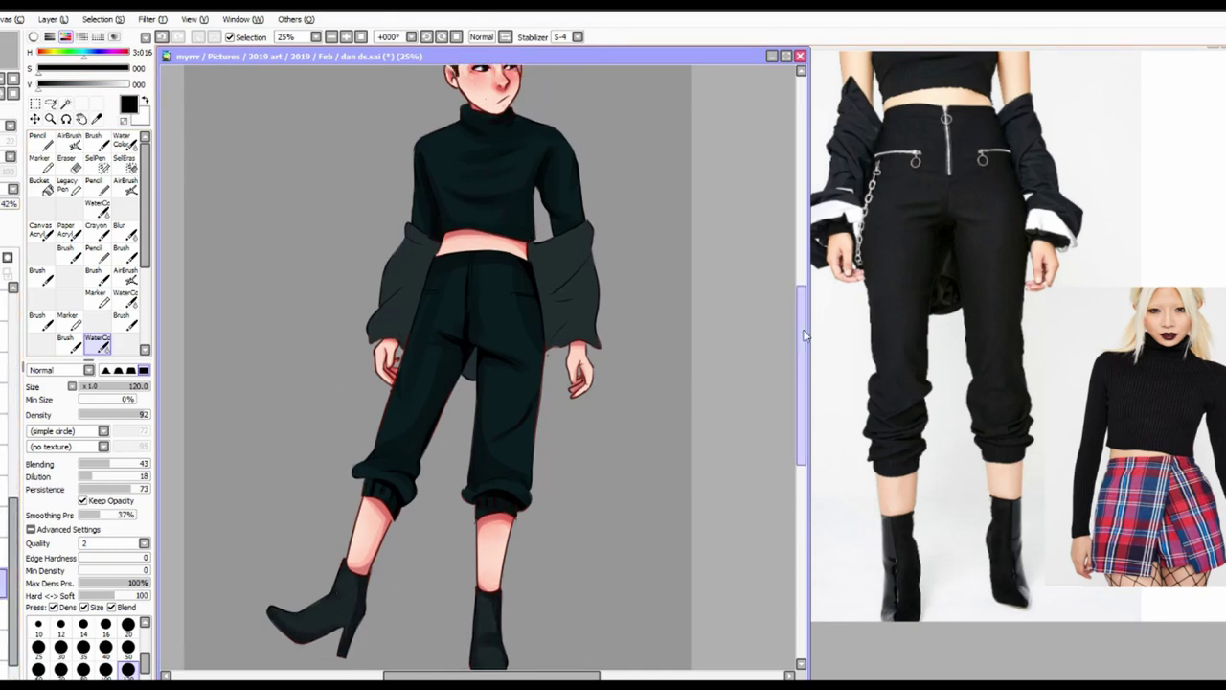
Darken and shade both draped jacket sleeves in near-black (H 3:023, S 10, V 18) at size 120
scroll(805, 335, up, 3)
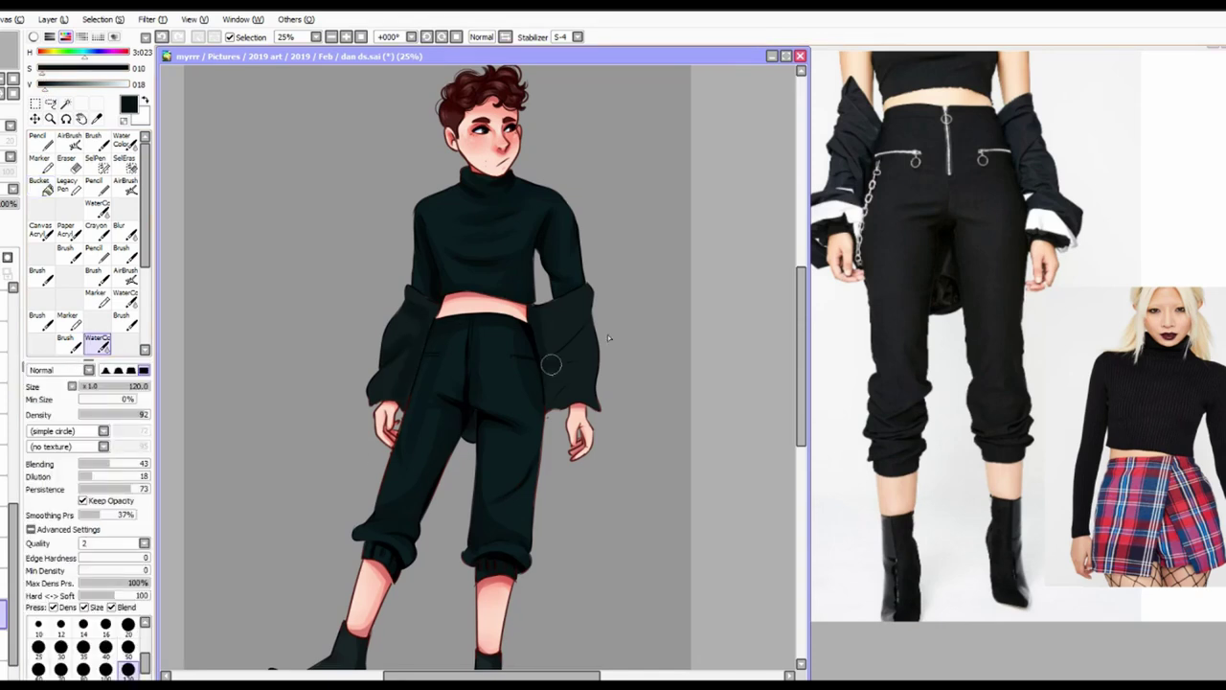
drag(551, 328, 552, 288)
drag(374, 356, 417, 358)
Paint a light grey stripe (H 3:023, S 10, V 208) across each jacket sleeve with the Pencil, and clean its edges with the Eraser
key(n)
mouse_move(542, 370)
mouse_down()
mouse_move(591, 368)
mouse_move(588, 385)
mouse_up()
key(ctrl+plus)
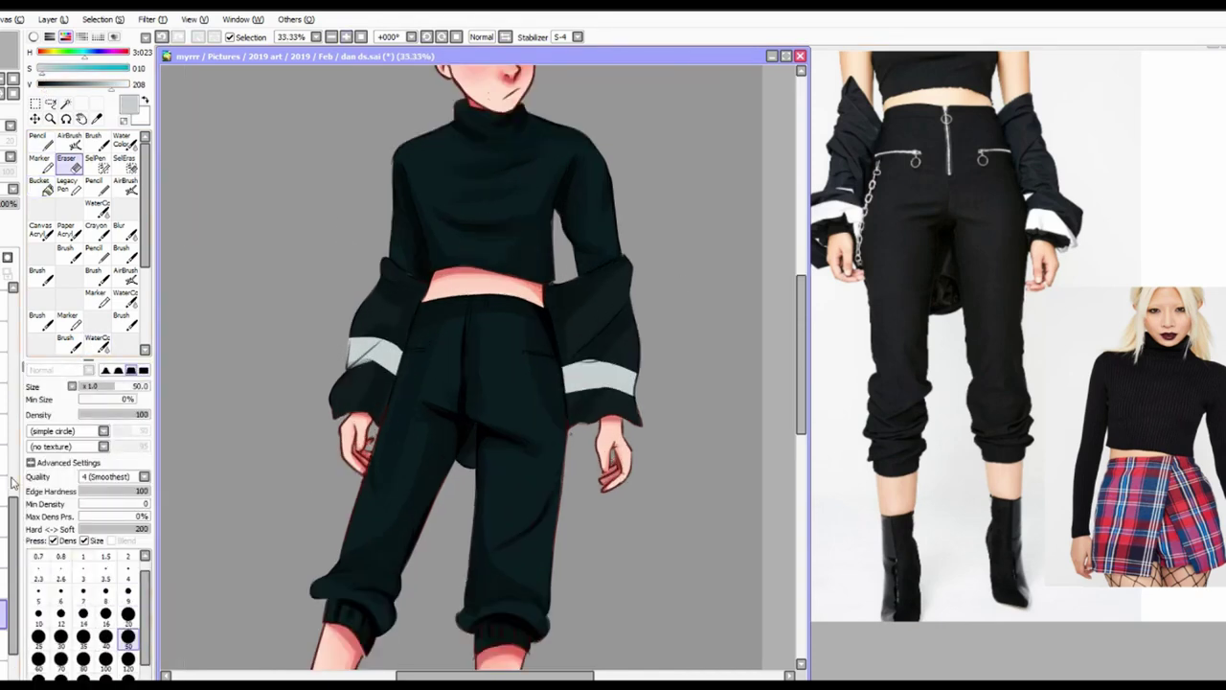
Draw the trouser fly zip and both pocket zips with ring pulls in light grey (S 0, V 188) using the Pencil at size 20
click(127, 547)
drag(466, 369, 470, 303)
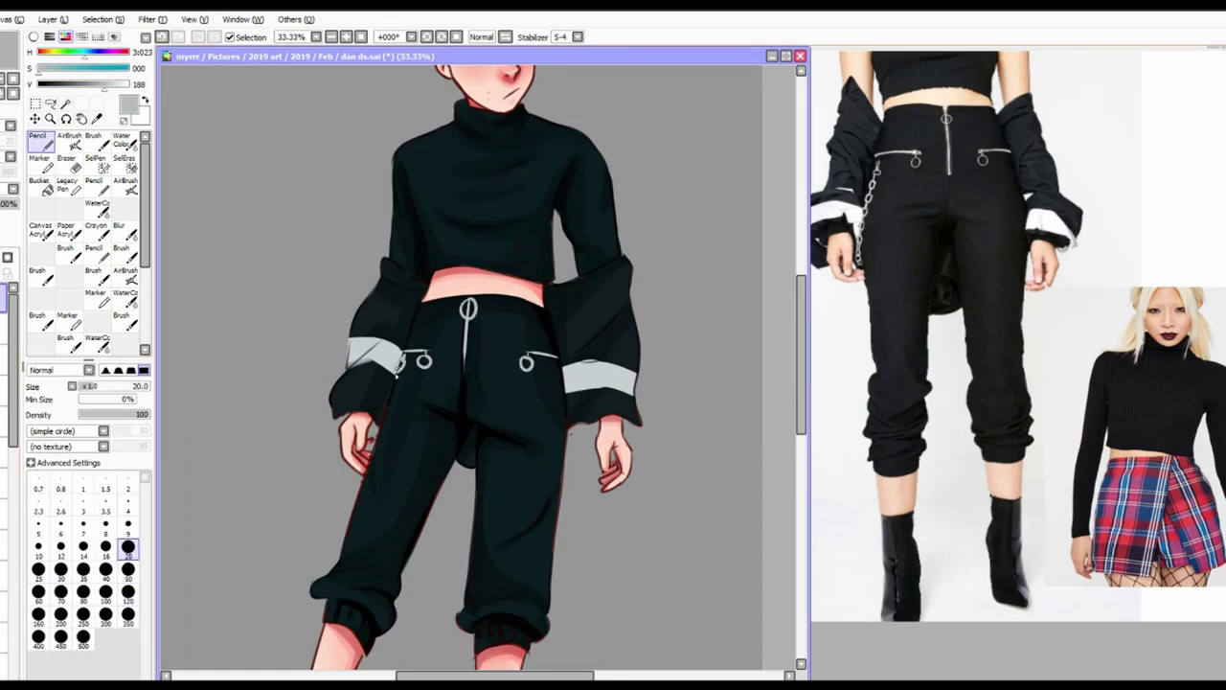
Draw a linked grey chain hanging from the pocket zip beside the hand, using the Pencil at size 12 with 50% minimum size
key(ctrl+plus)
key(ctrl+plus)
drag(318, 335, 273, 433)
key(ctrl+z)
key(ctrl+z)
click(107, 398)
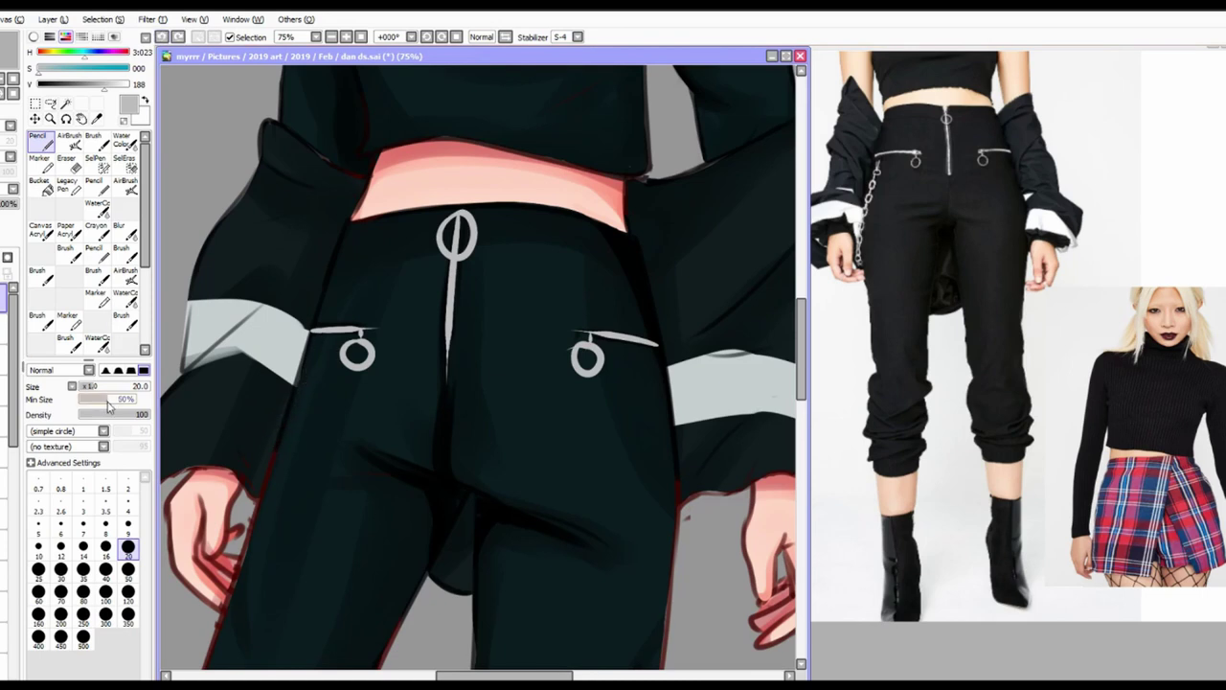
click(60, 547)
drag(320, 340, 280, 469)
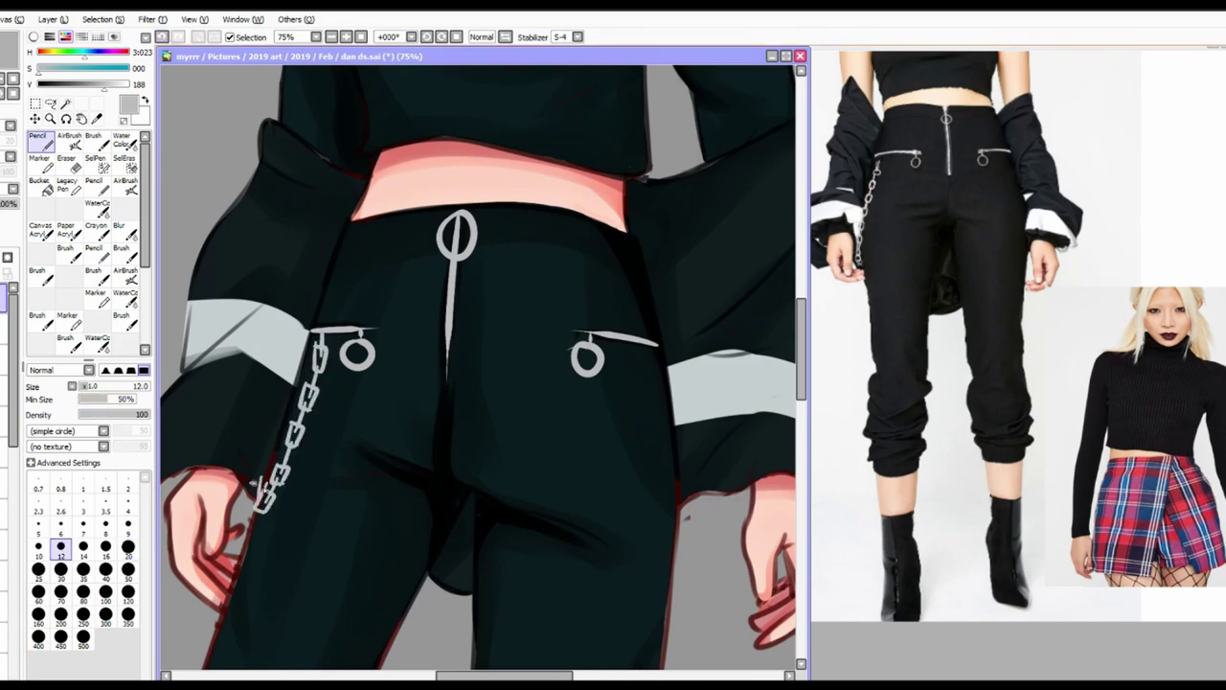
Paint the fingernails of both hands black (S 0, V 0) with the Pencil at size 12
key(ctrl+minus)
key(ctrl+minus)
key(ctrl+minus)
scroll(575, 288, down, 2)
scroll(787, 270, up, 3)
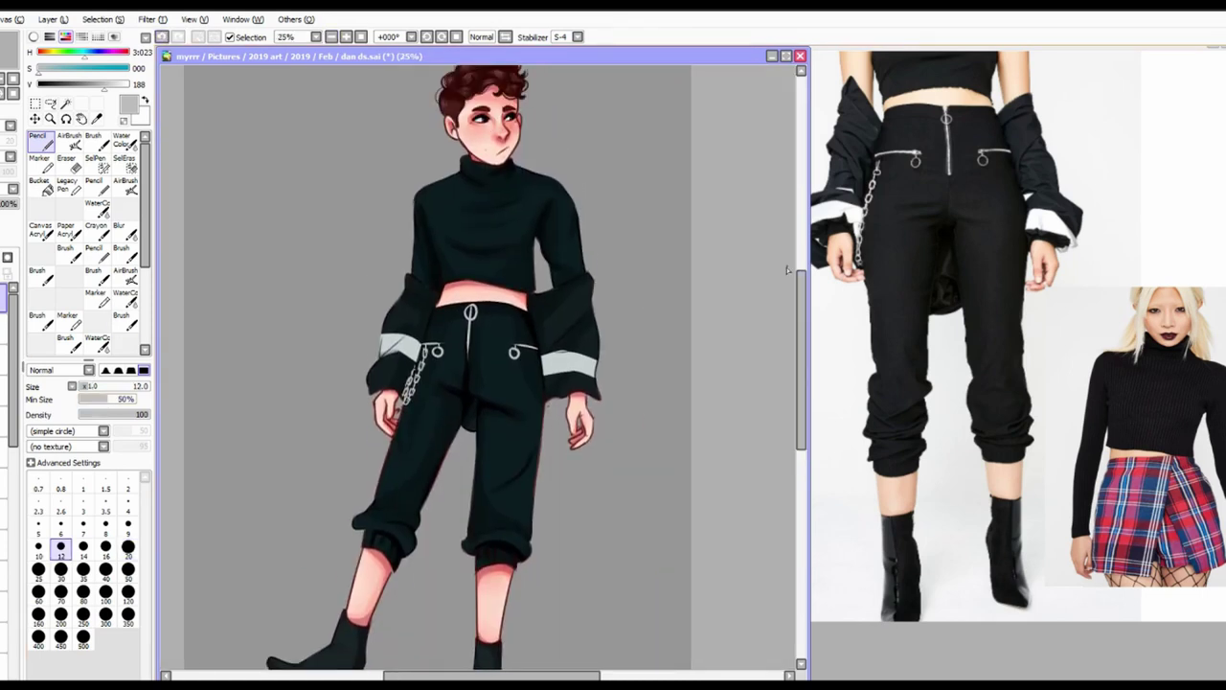
drag(798, 272, 810, 303)
click(330, 37)
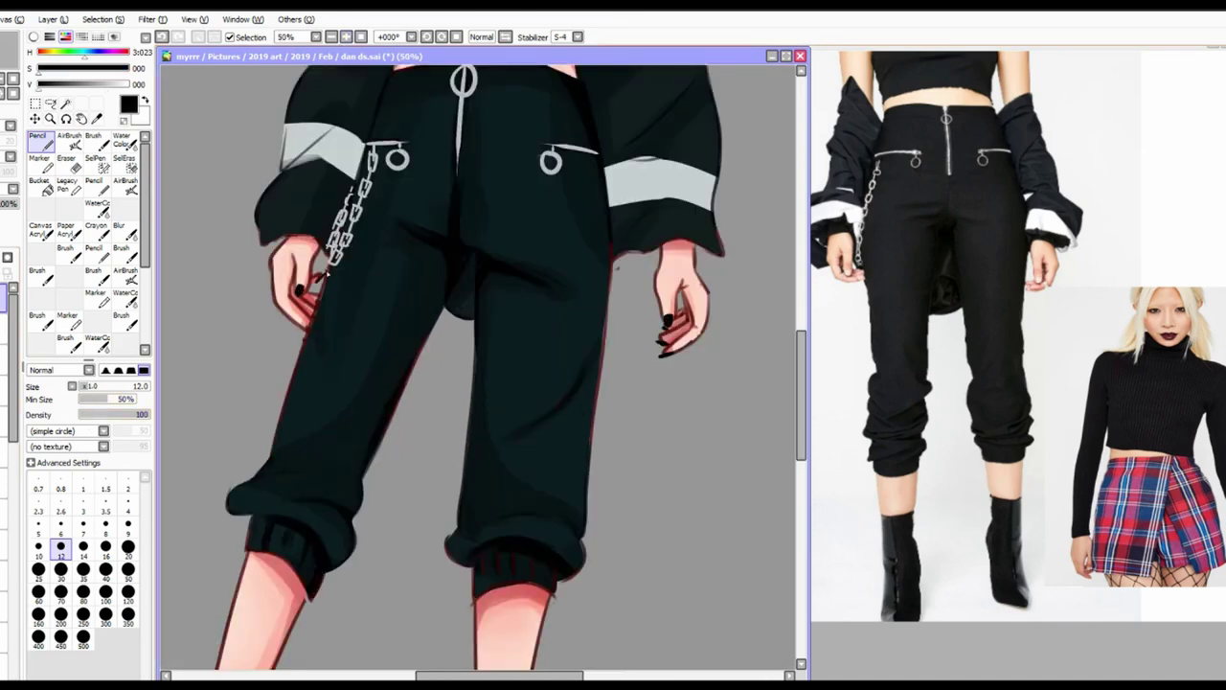
Paint vertical black rib lines across the turtleneck's body and sleeves with the watercolour brush at size 20
click(316, 37)
double_click(331, 36)
scroll(478, 335, up, 2)
key(c)
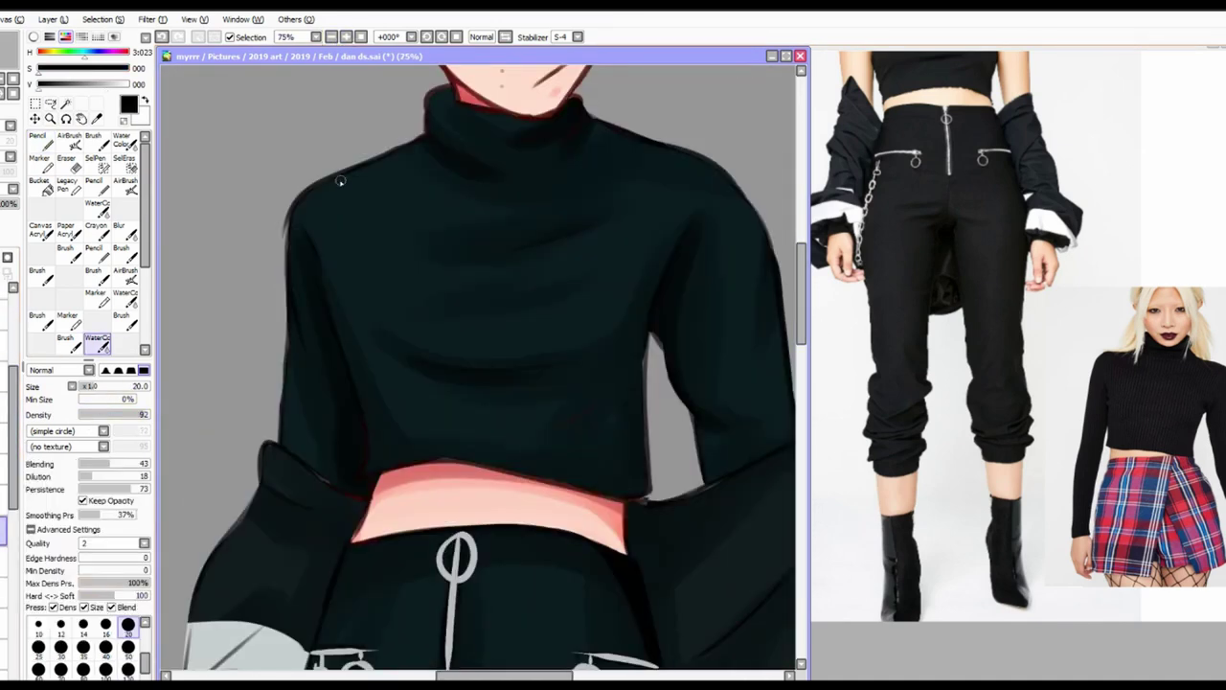
drag(364, 172, 369, 431)
drag(417, 172, 419, 356)
drag(507, 254, 511, 359)
drag(565, 238, 569, 354)
drag(622, 182, 625, 330)
drag(339, 199, 341, 292)
mouse_move(678, 187)
mouse_down()
mouse_move(680, 213)
mouse_move(706, 218)
mouse_up()
drag(728, 268, 731, 403)
Darken the remaining red outlines along the trousers in black with the Pencil at size 120
scroll(757, 412, down, 3)
drag(802, 287, 806, 322)
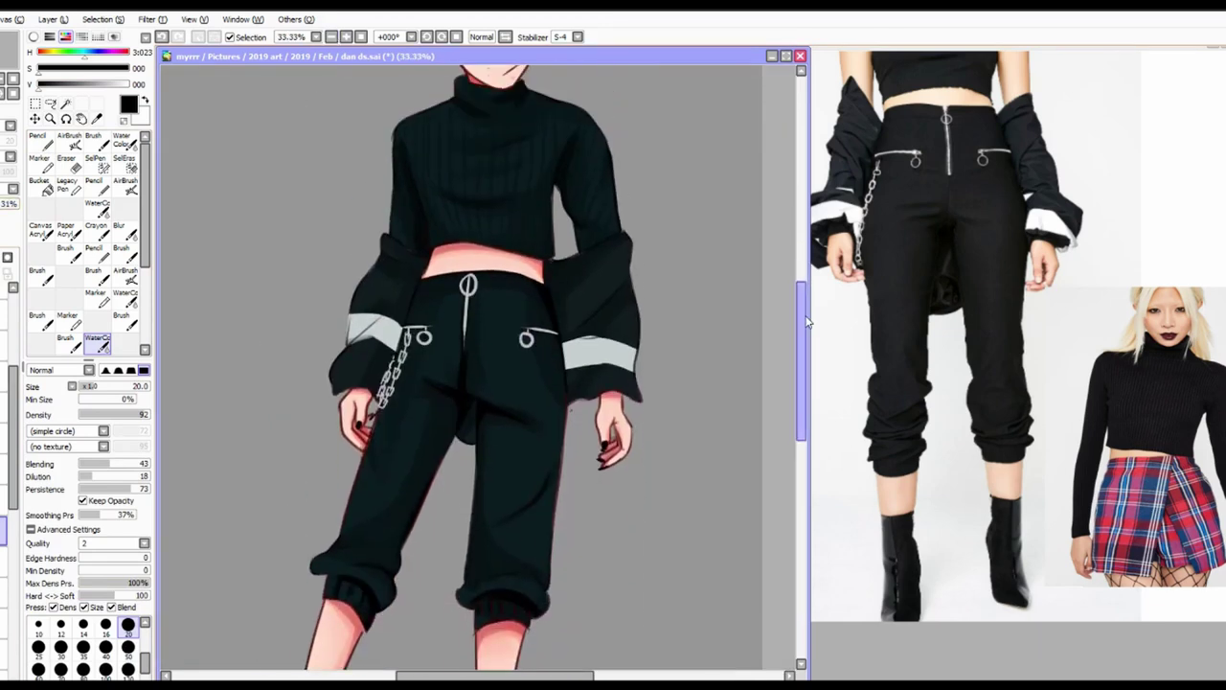
key(n)
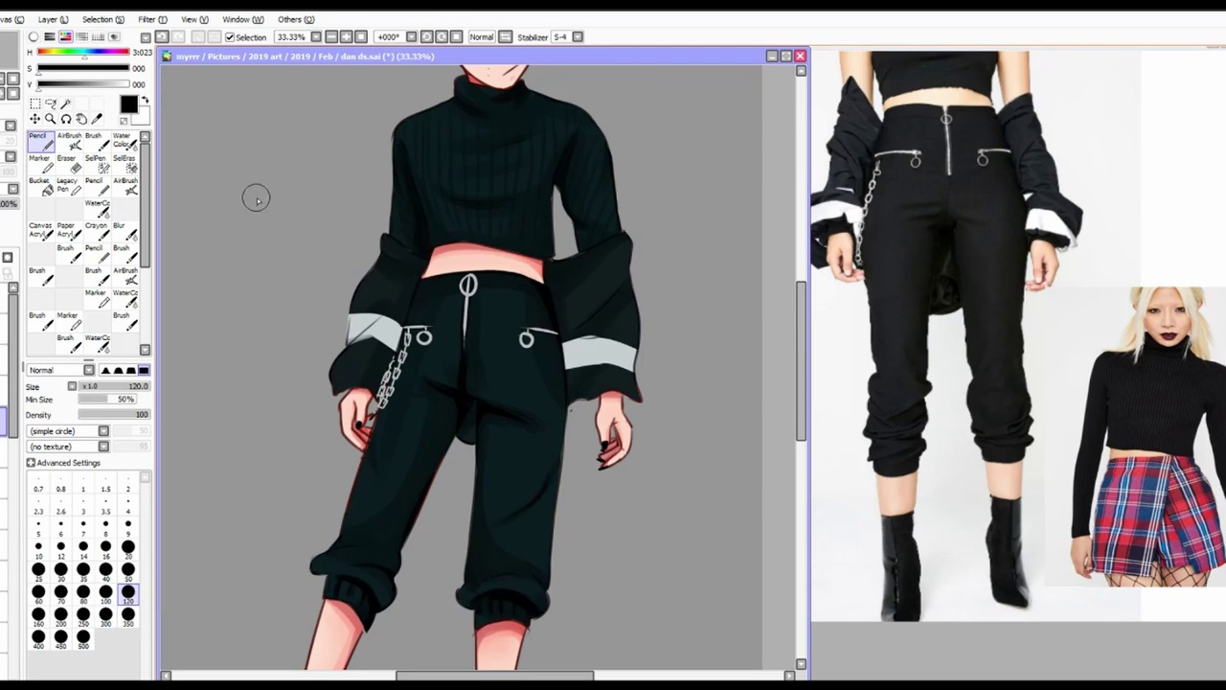
Paint black eyeshadow around both eyes with the Pencil at size 20, and soften it with the Blur brush at size 20
scroll(256, 198, up, 5)
scroll(459, 220, up, 3)
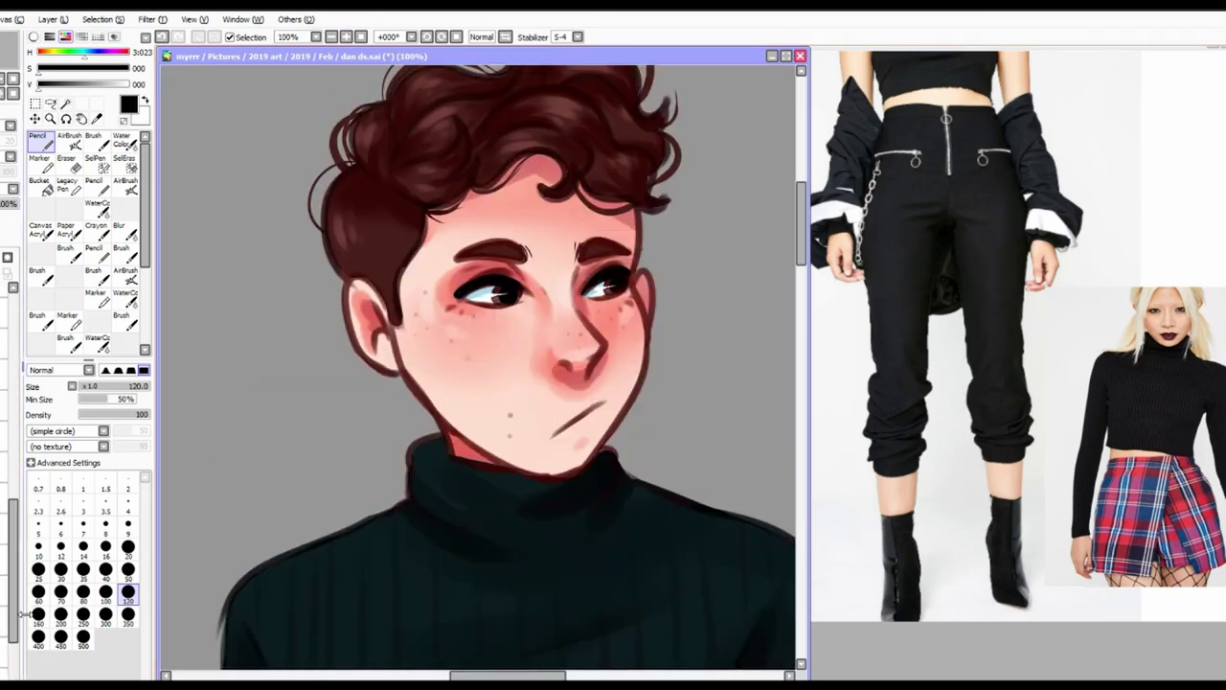
click(128, 547)
click(4, 404)
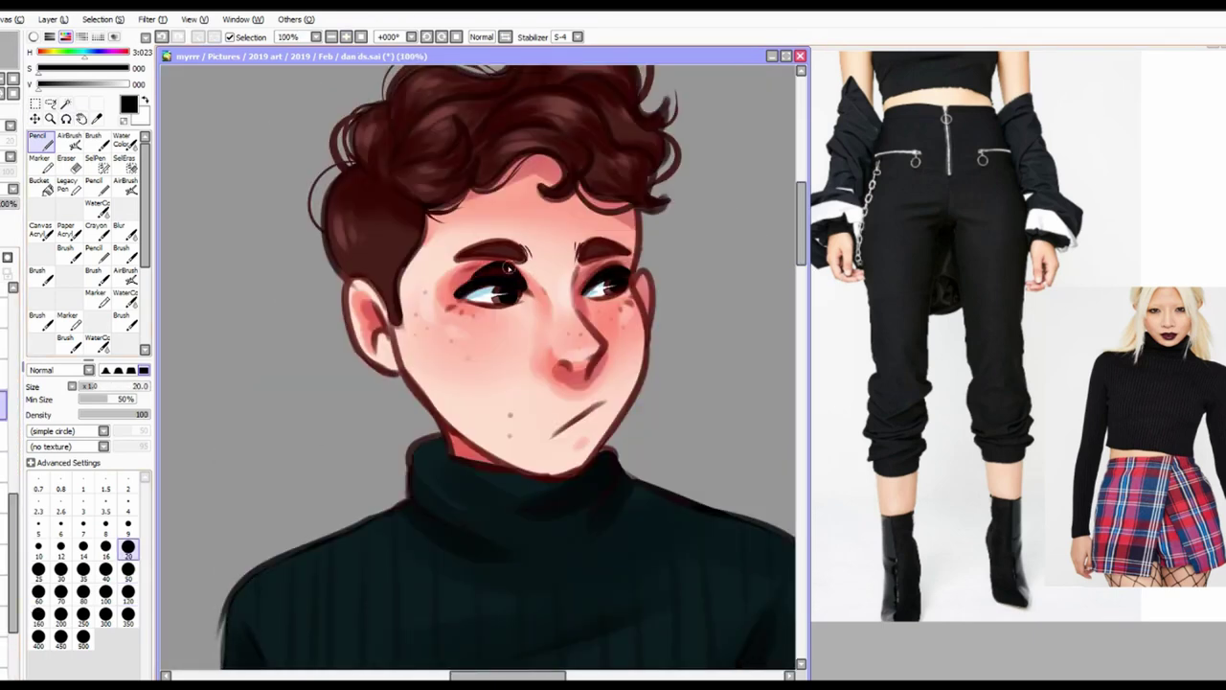
click(125, 234)
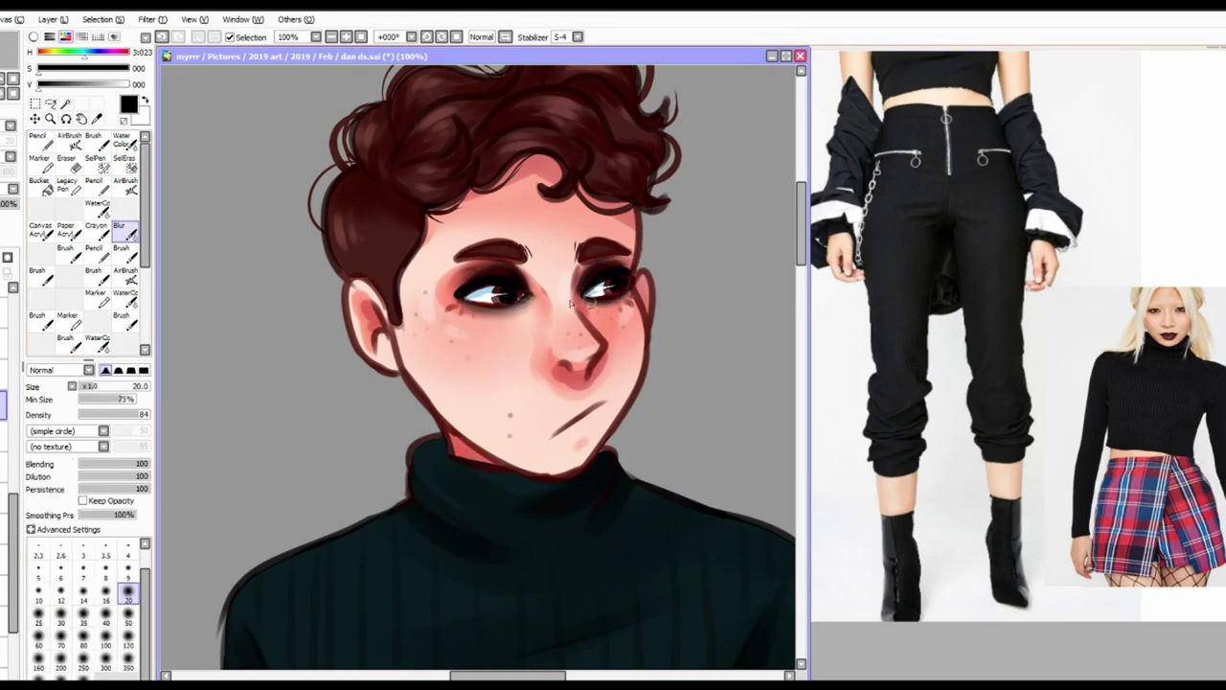
Draw winged black eyeliner and fine upper lashes on the eyes with the Pencil at size 4
key(n)
drag(458, 293, 431, 299)
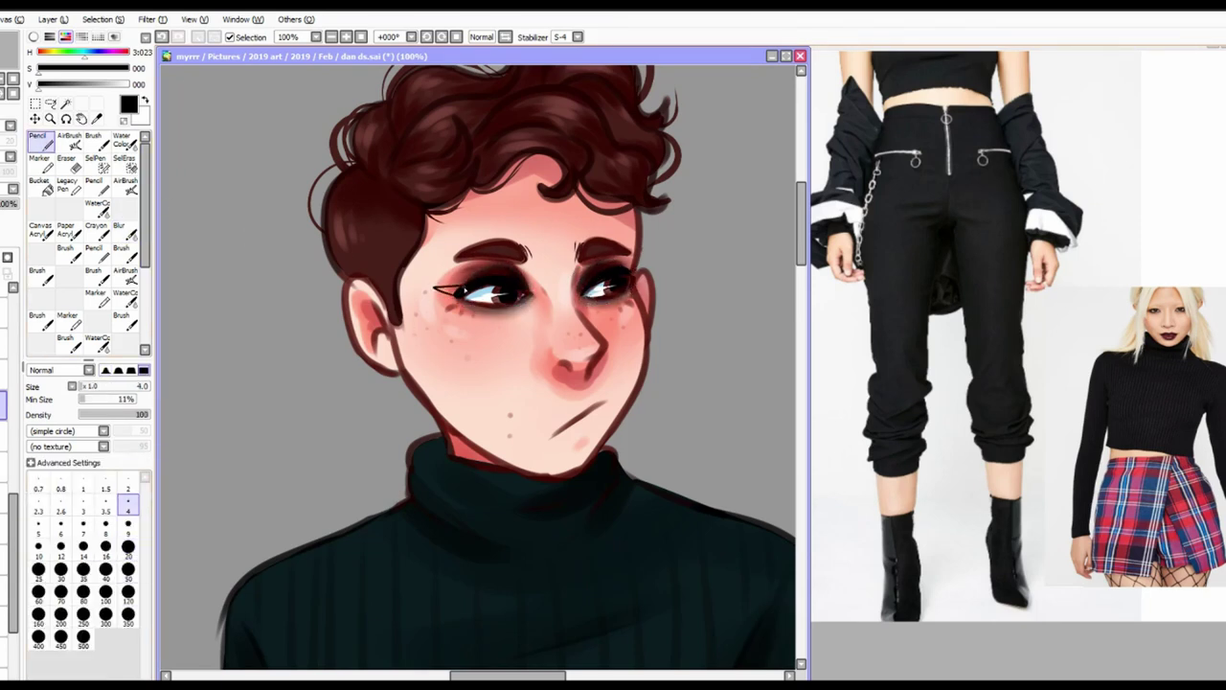
scroll(515, 136, up, 1)
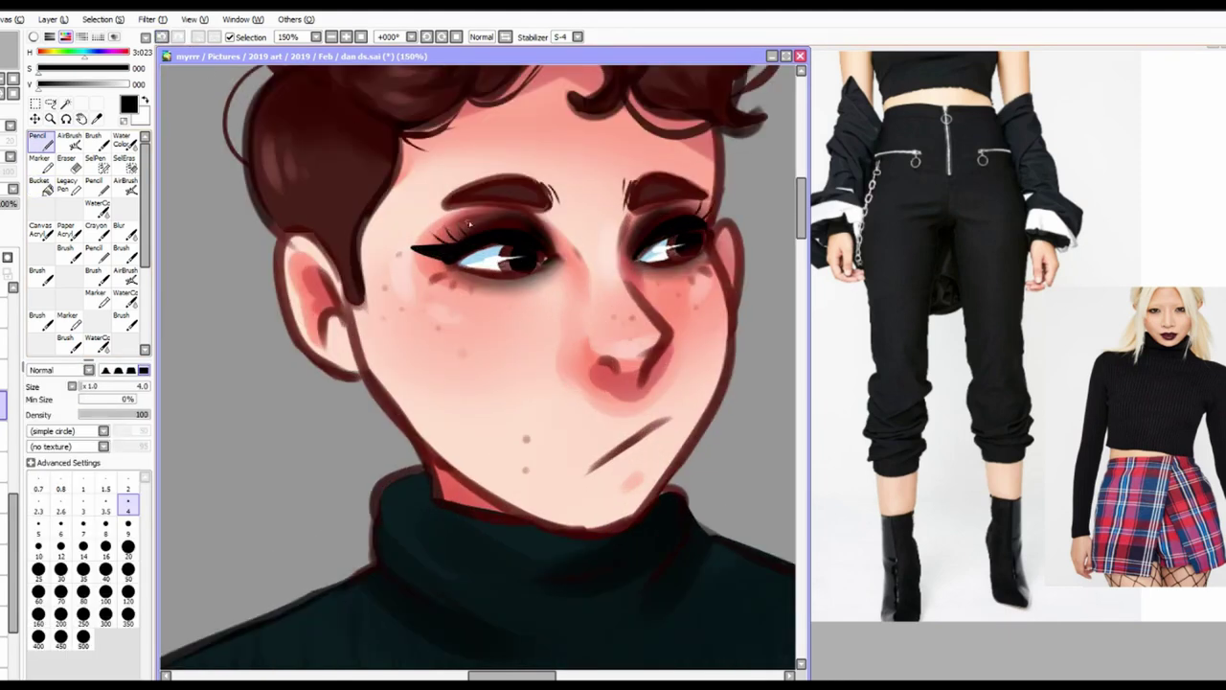
Paint red blush spots (H 0, S 255, V 255) on the cheeks and nose, and blend them with the Blur brush at size 100
click(346, 37)
key(ctrl+plus)
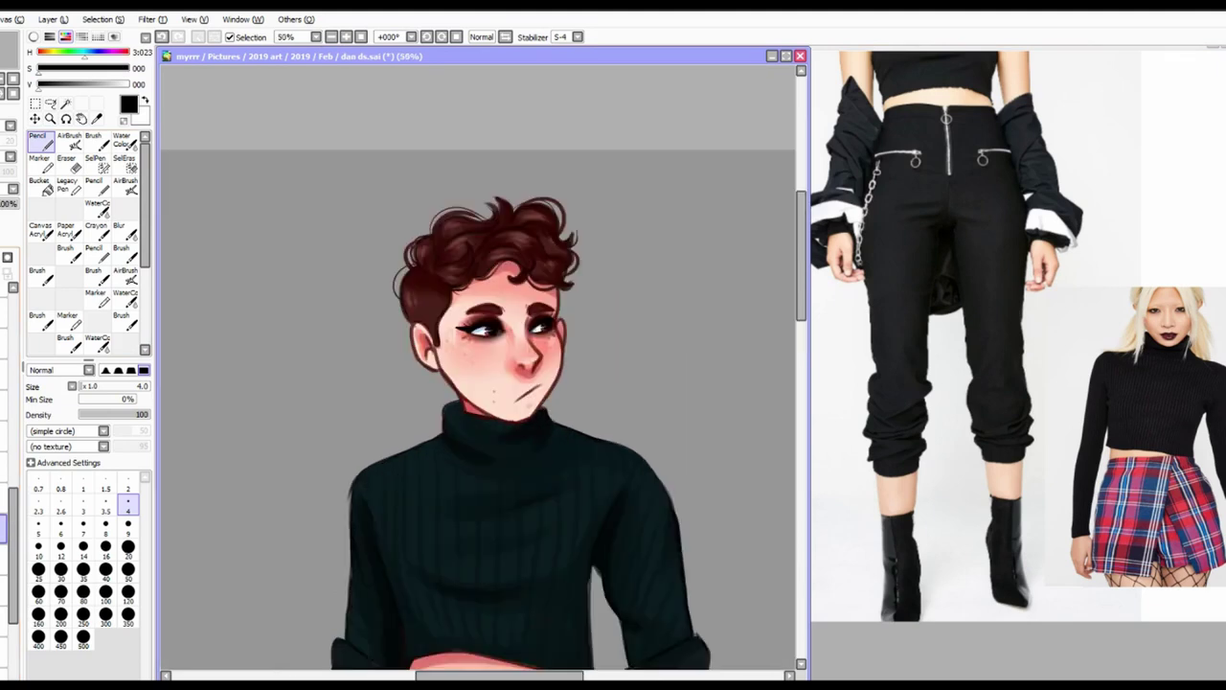
click(125, 230)
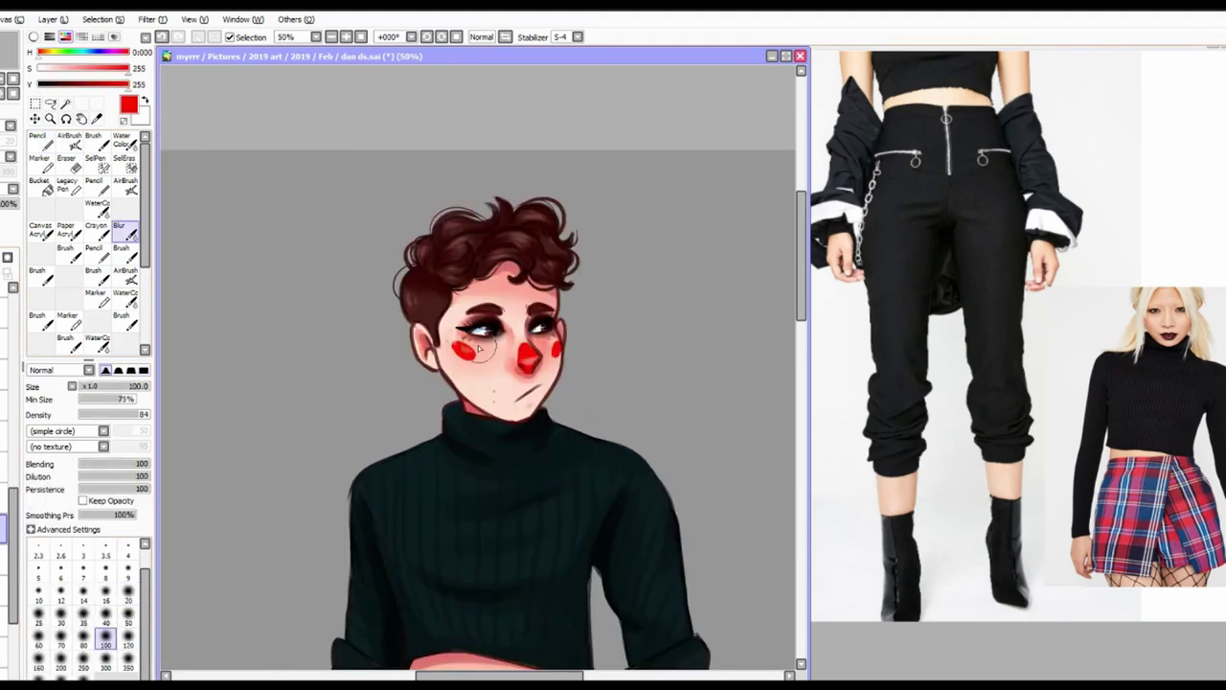
Remove the slanted frown and redraw the mouth as a slight smile in dark red (H 6, S 85, V 82) with the watercolour brush at size 12
scroll(714, 157, down, 4)
key(ctrl+plus)
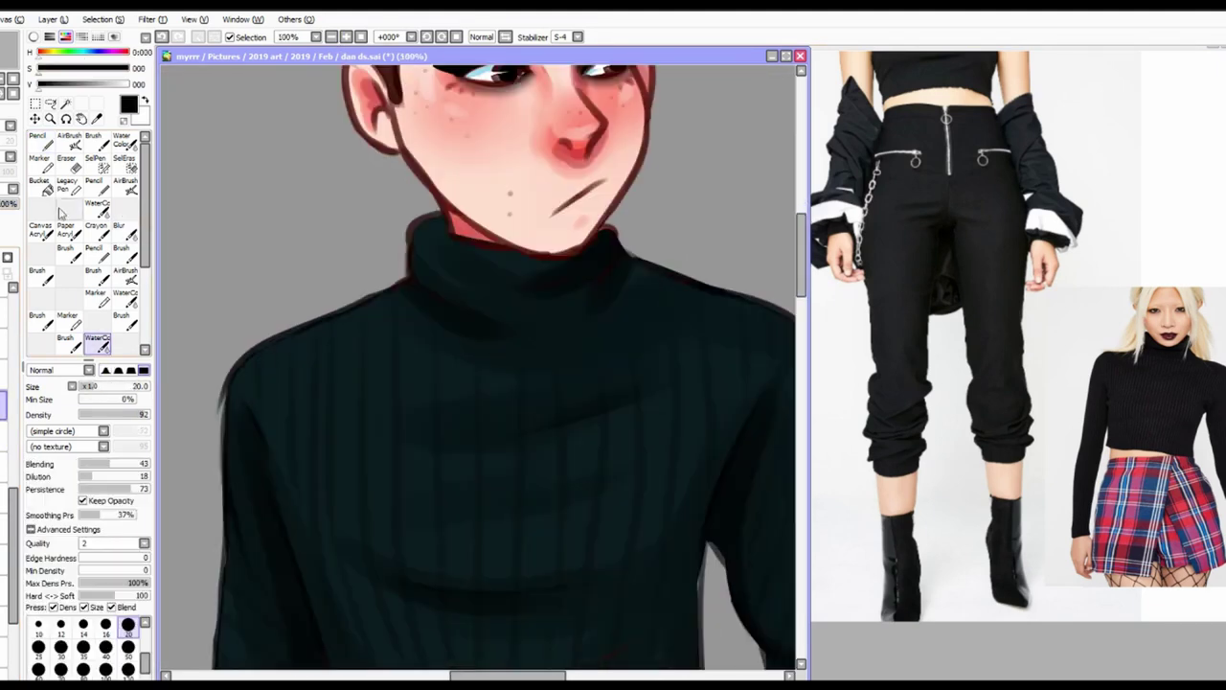
key(n)
scroll(713, 157, up, 1)
key(ctrl+minus)
click(97, 342)
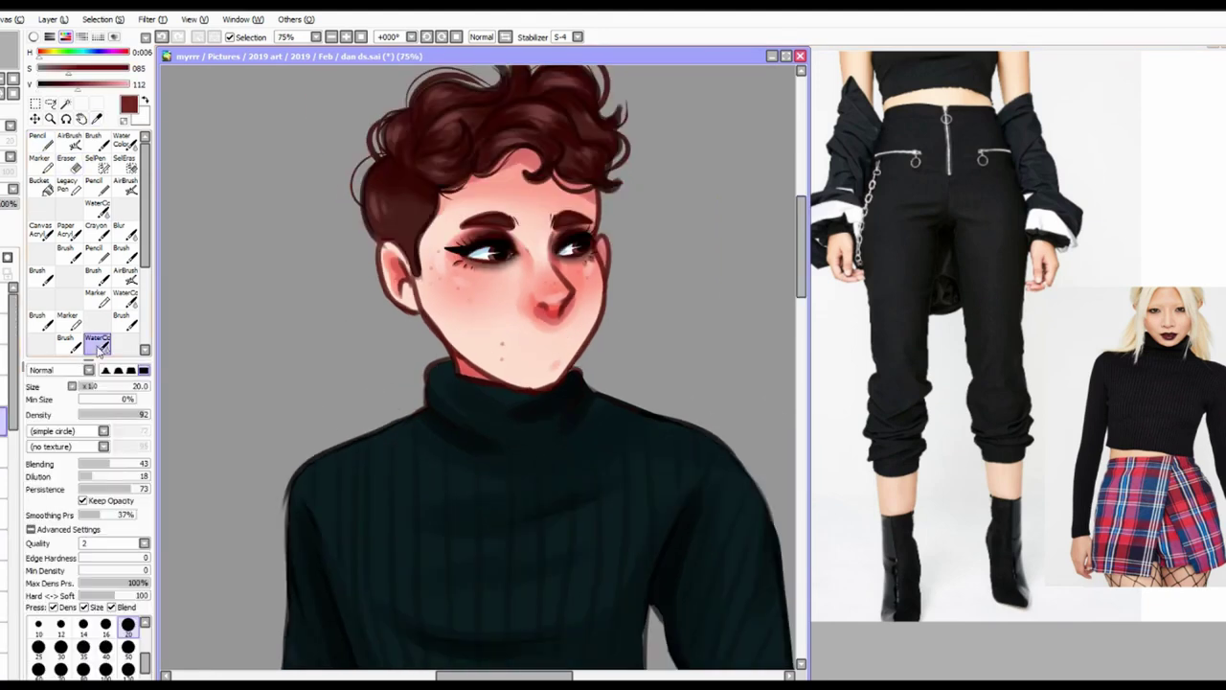
key(ctrl+minus)
key(ctrl+minus)
key(ctrl+minus)
key(ctrl+plus)
key(ctrl+plus)
key(ctrl+plus)
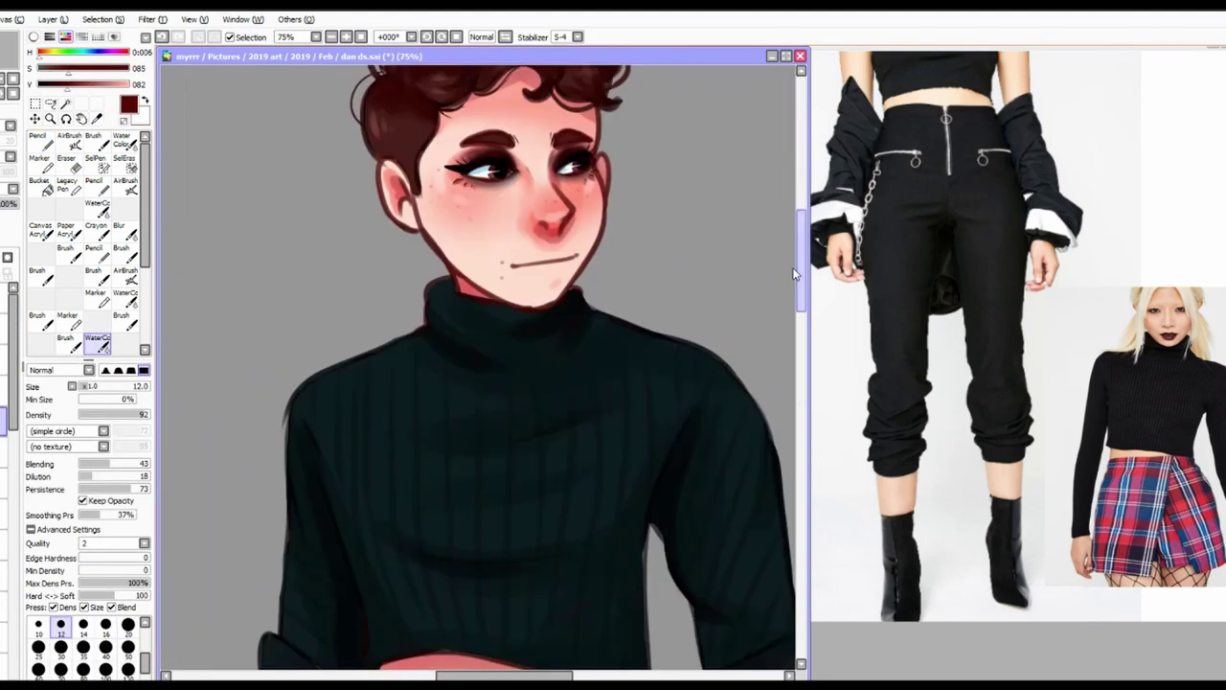
Paint an oval ground shadow beneath the boots with the Pencil at size 300, and clean its shape with the Eraser
scroll(479, 364, down, 5)
key(alt)
scroll(409, 365, up, 5)
key(ctrl+minus)
key(ctrl+minus)
key(ctrl+minus)
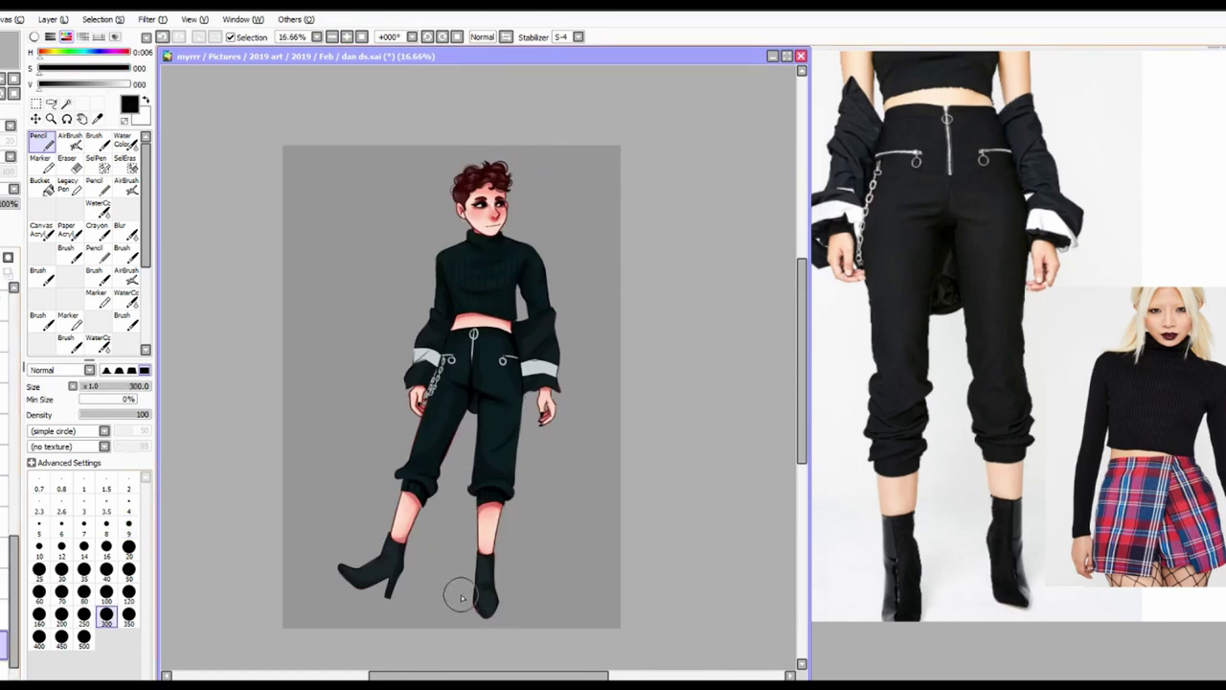
drag(460, 597, 425, 586)
key(e)
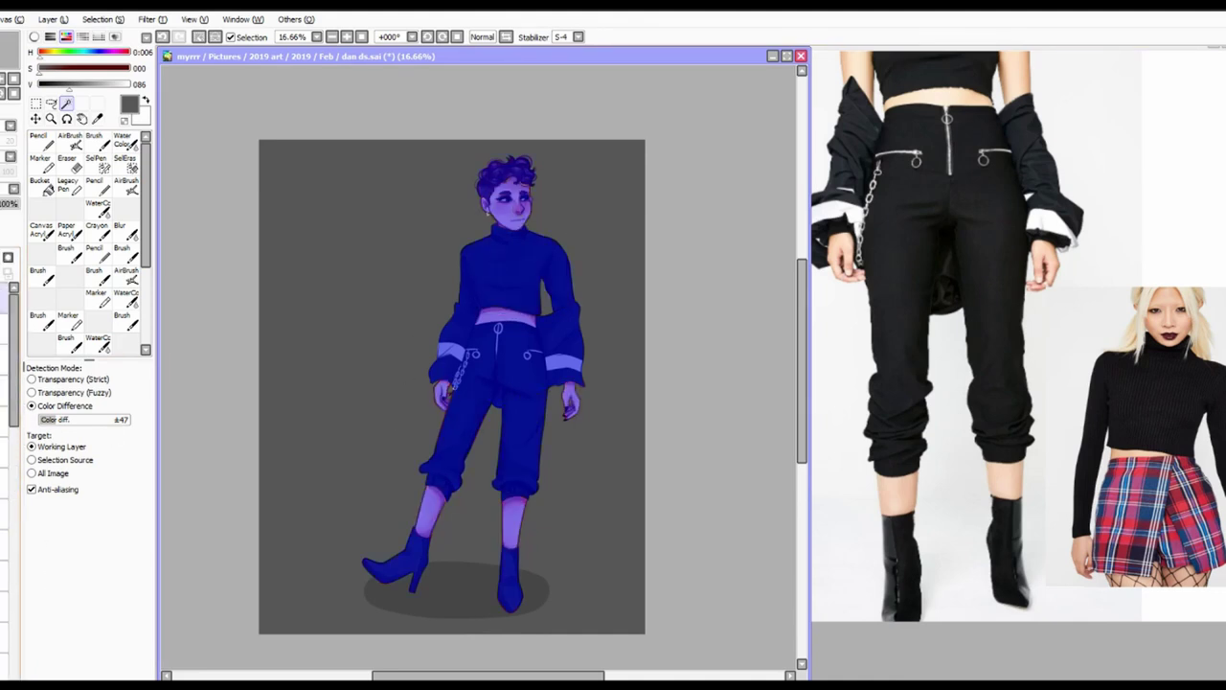
Select the whole figure by colour difference and surround its silhouette with a white outline
click(491, 219)
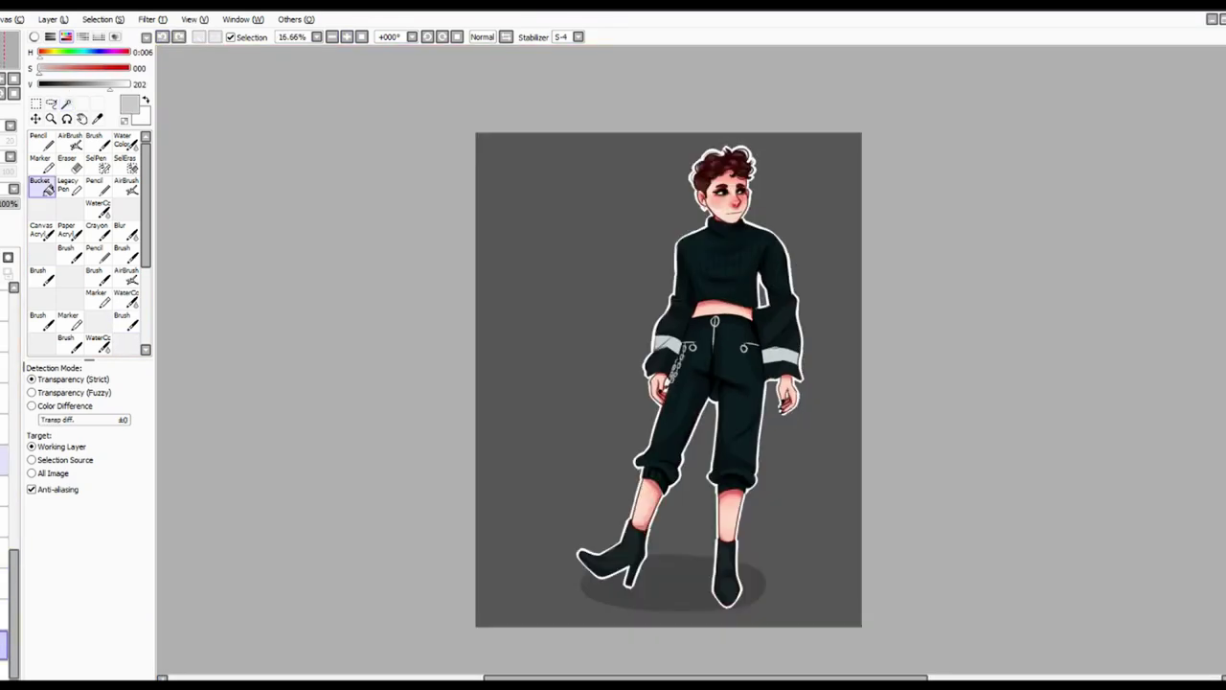
Add a darker inset rectangular panel behind the figure, and recolour the ground shadow in dark grey (V 64) with the Bucket
click(206, 39)
click(760, 588)
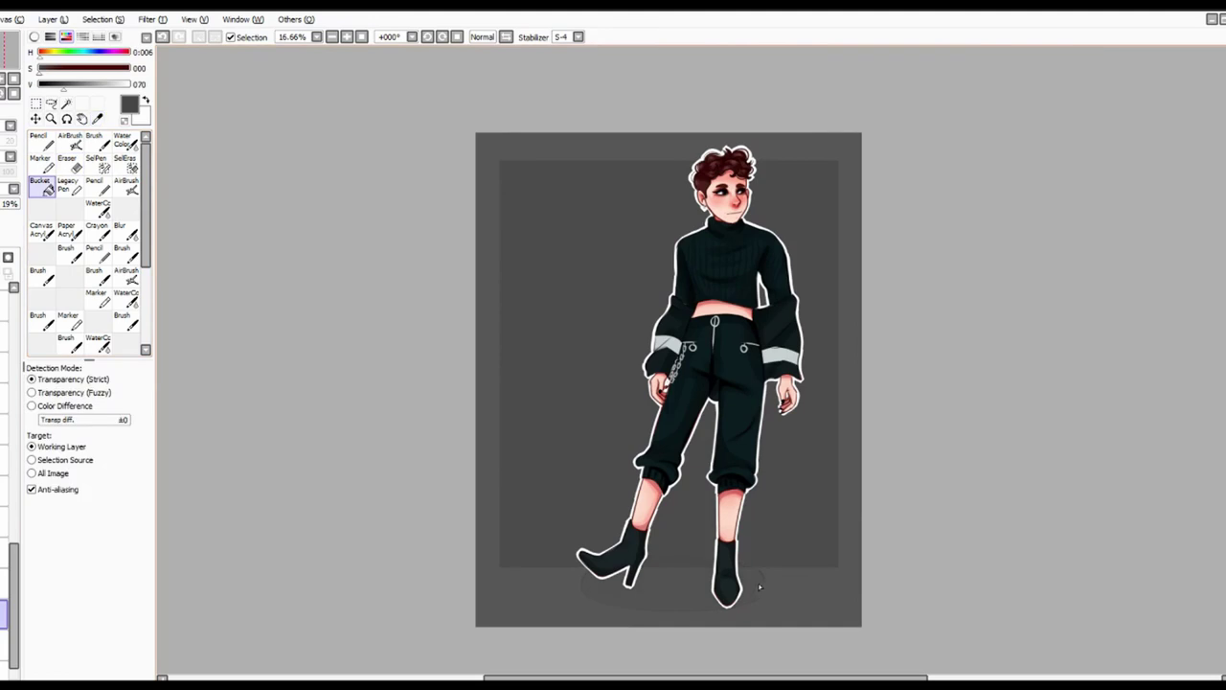
click(38, 139)
key(ctrl+z)
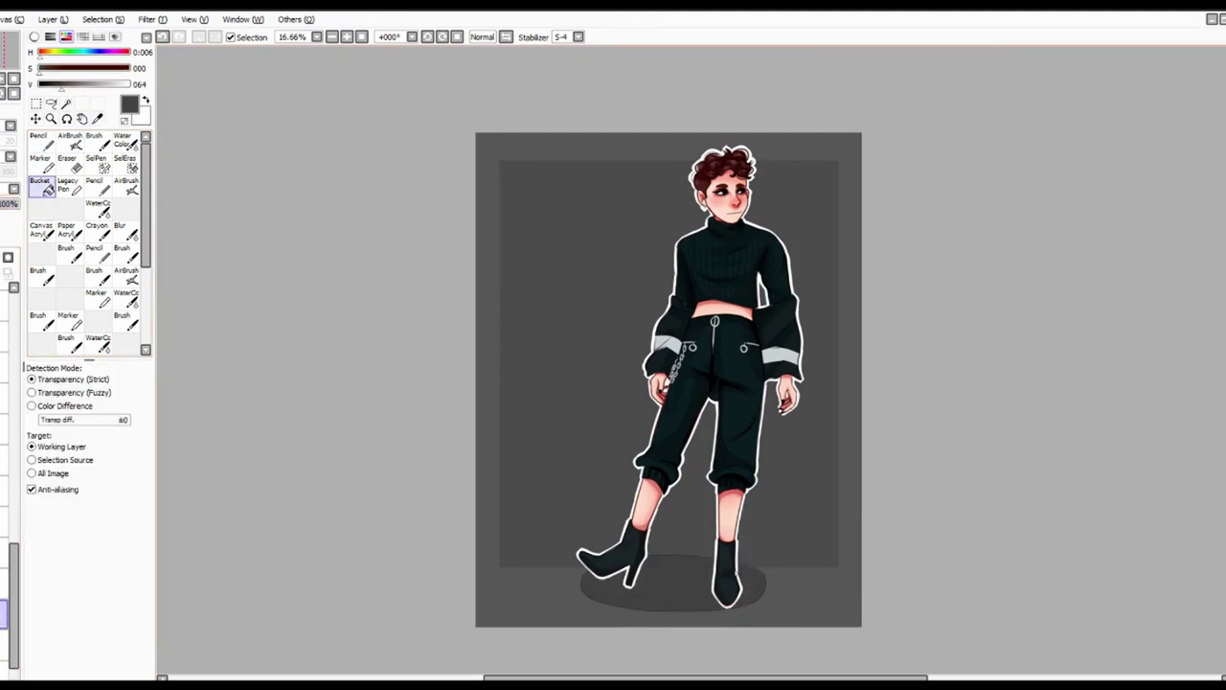
Draw faint light grey curved lines across the background panel, and trim them with the Eraser at size 20
key(e)
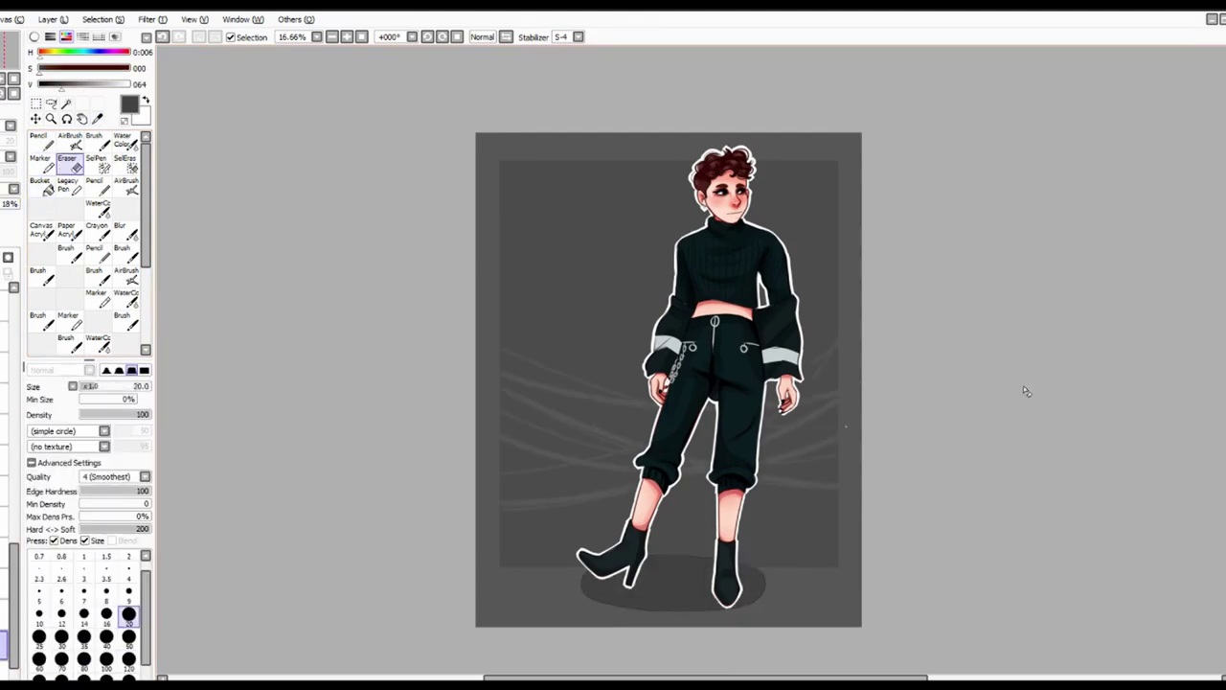
Write the artist's signature in white along the figure's upper sleeve with the Pencil at size 9
scroll(466, 199, up, 3)
key(n)
scroll(840, 286, down, 1)
key(End)
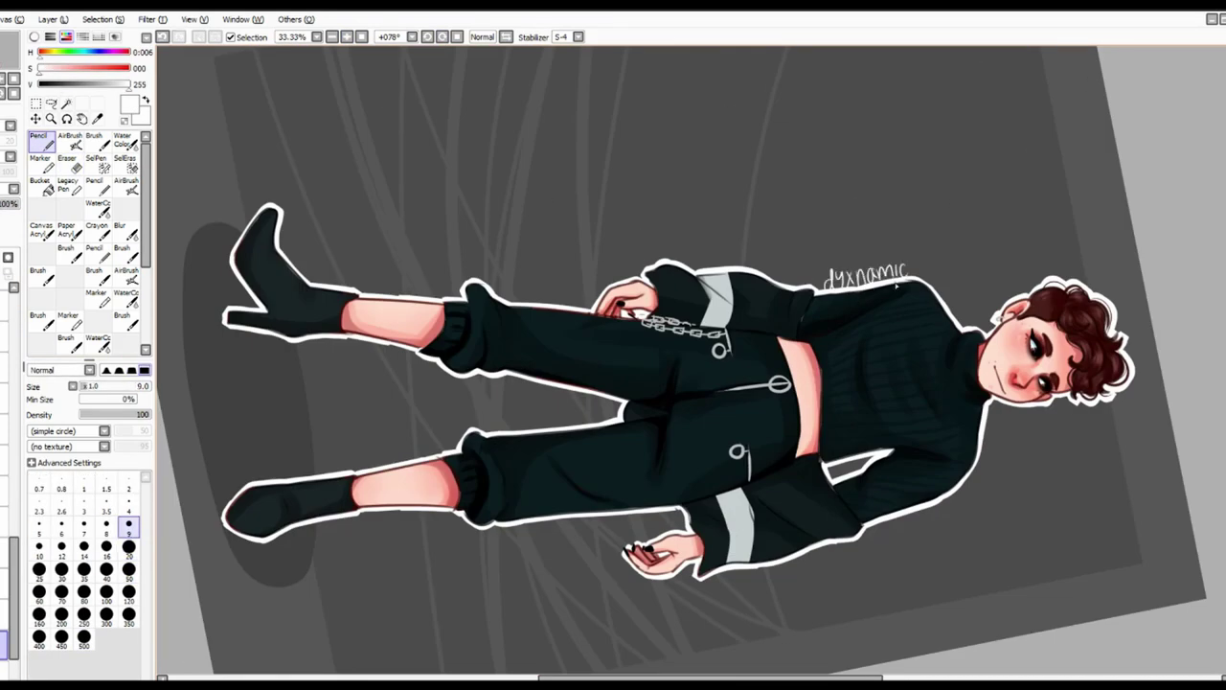
click(362, 37)
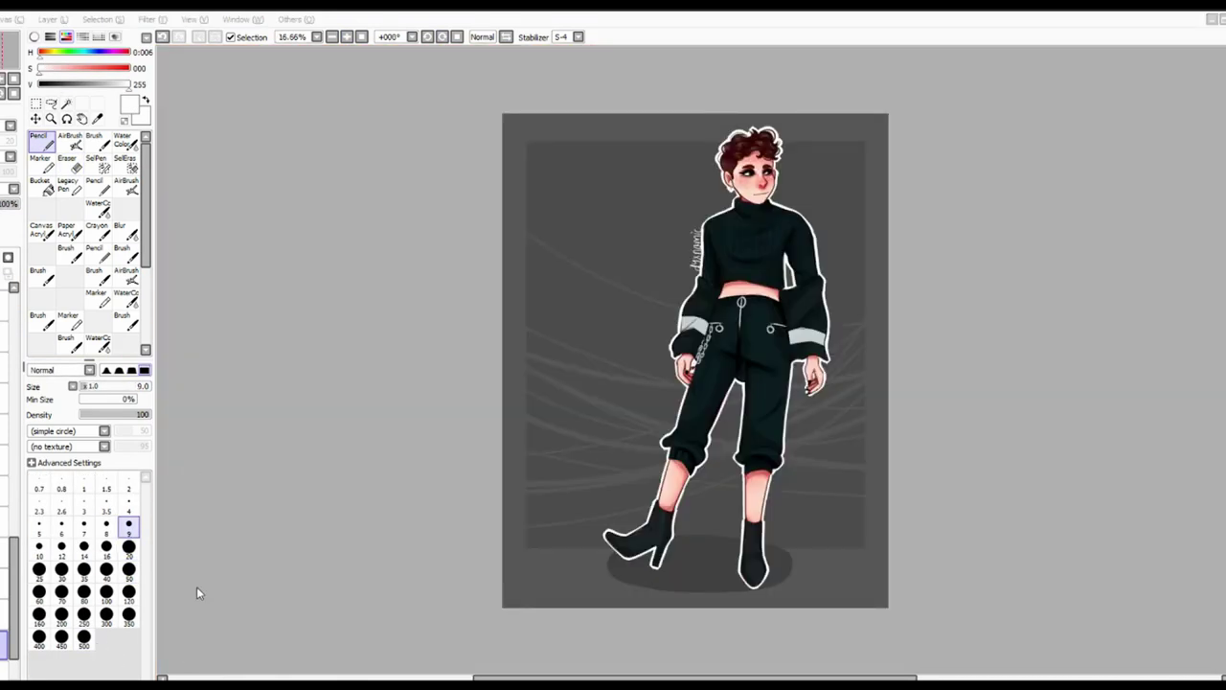